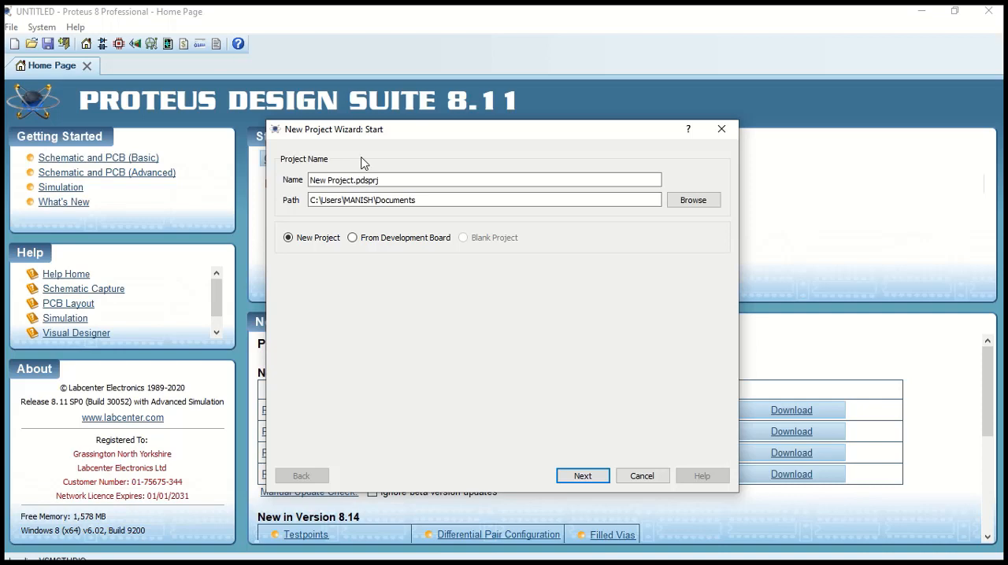
Create a new project named OVR with the DEFAULT schematic template, no PCB layout and no firmware project
{"action": "type", "text": "OVR"}
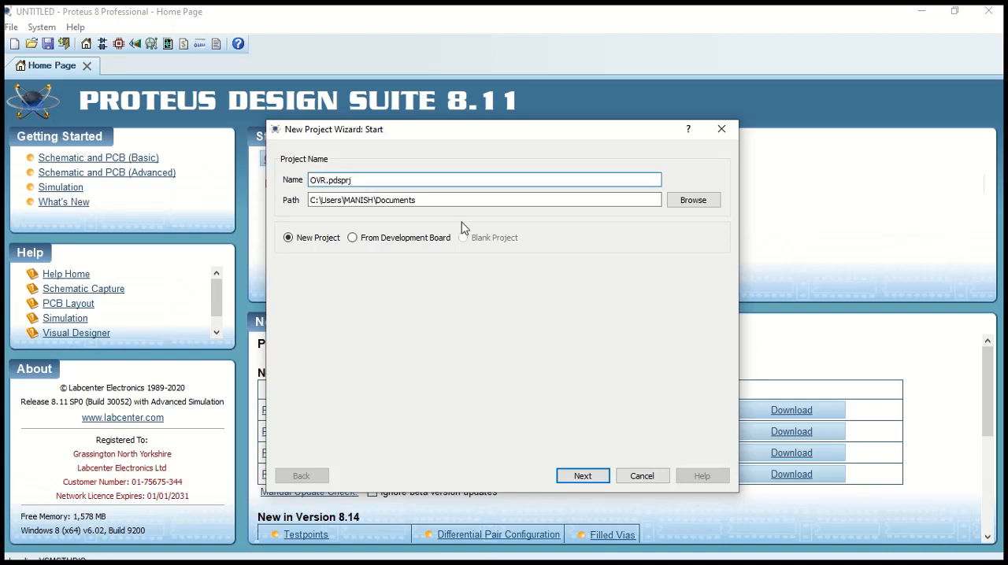
{"action": "left_click", "coordinate": [587, 476]}
{"action": "left_click", "coordinate": [586, 477]}
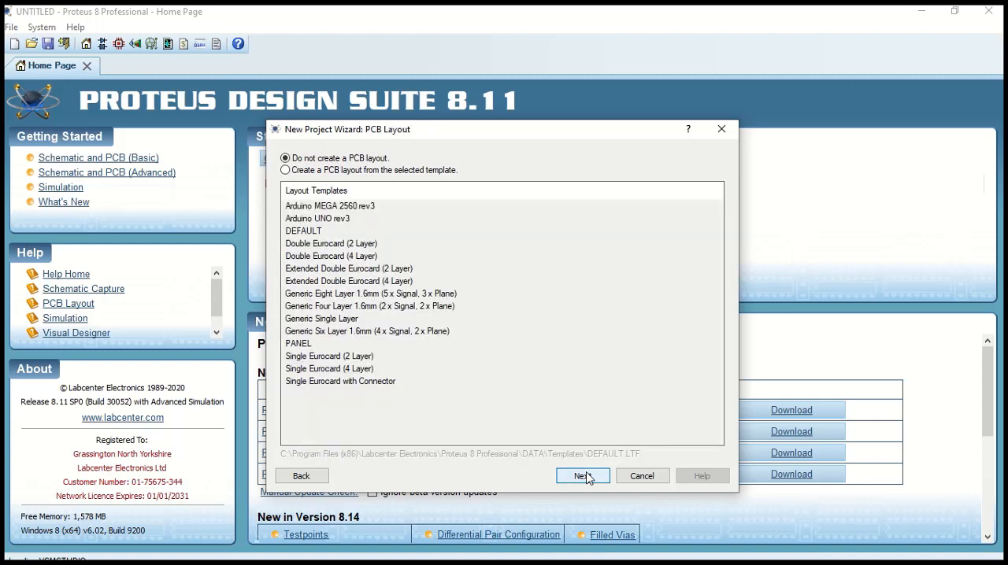
{"action": "left_click", "coordinate": [587, 477]}
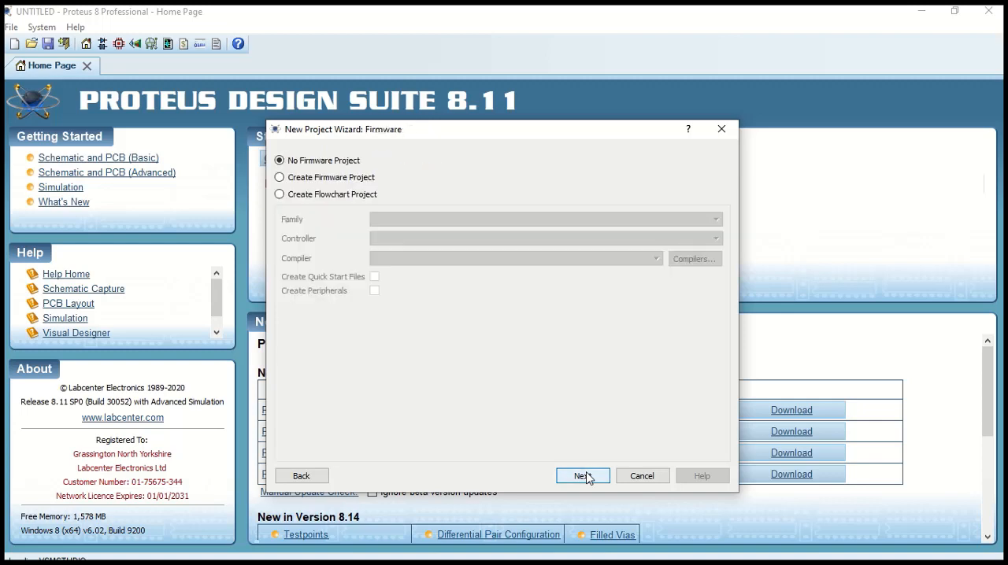
{"action": "left_click", "coordinate": [586, 476]}
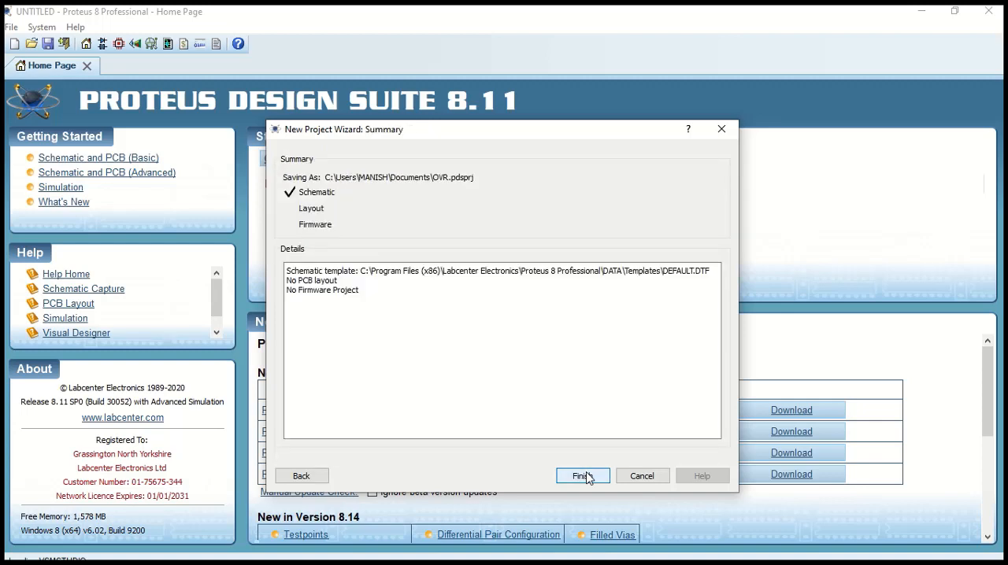
{"action": "left_click", "coordinate": [583, 476]}
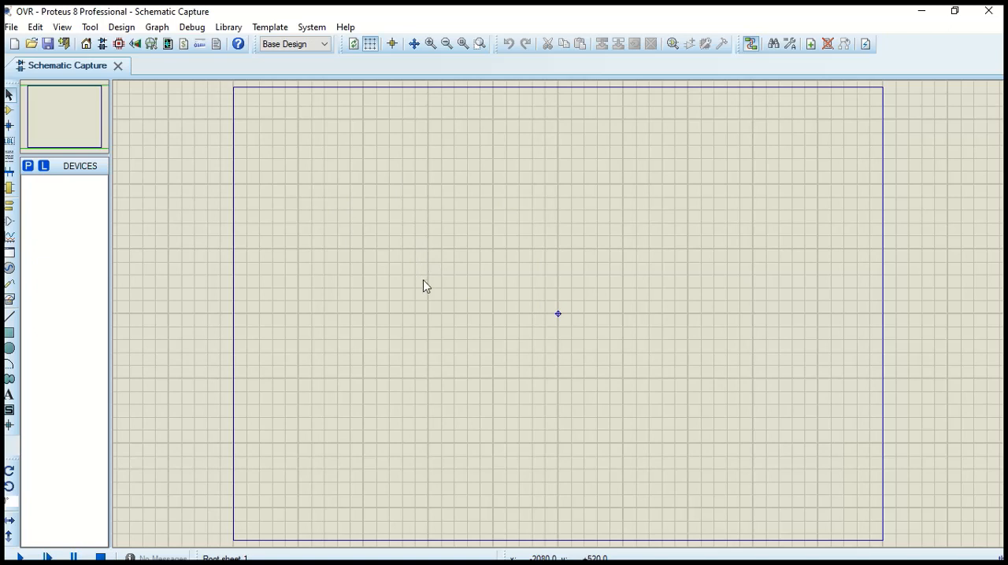
Search the device library for "arduino uno" and add the ARDUINO UNO from the ArduinoTEP library to the project's devices
{"action": "left_click", "coordinate": [28, 167]}
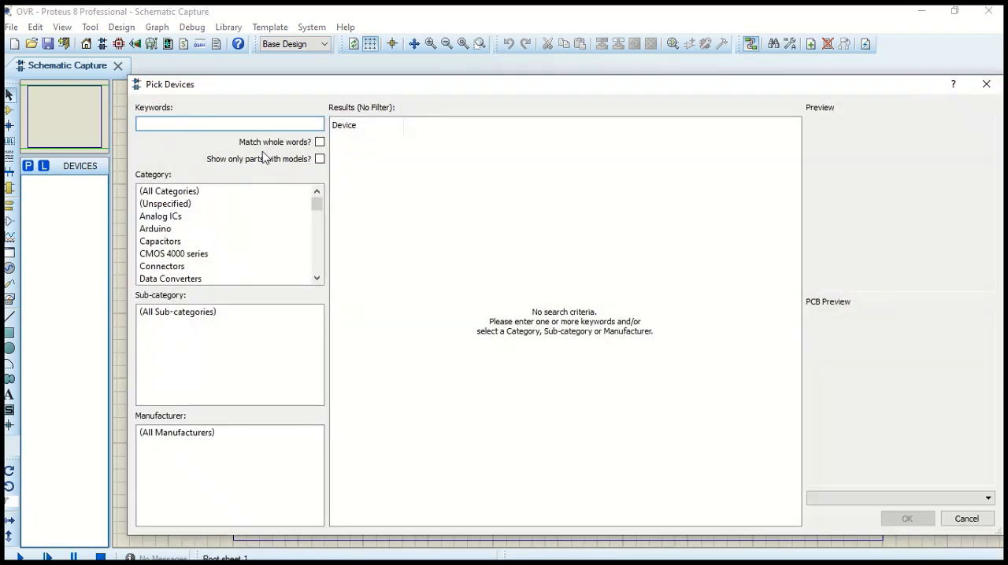
{"action": "type", "text": "arudino "}
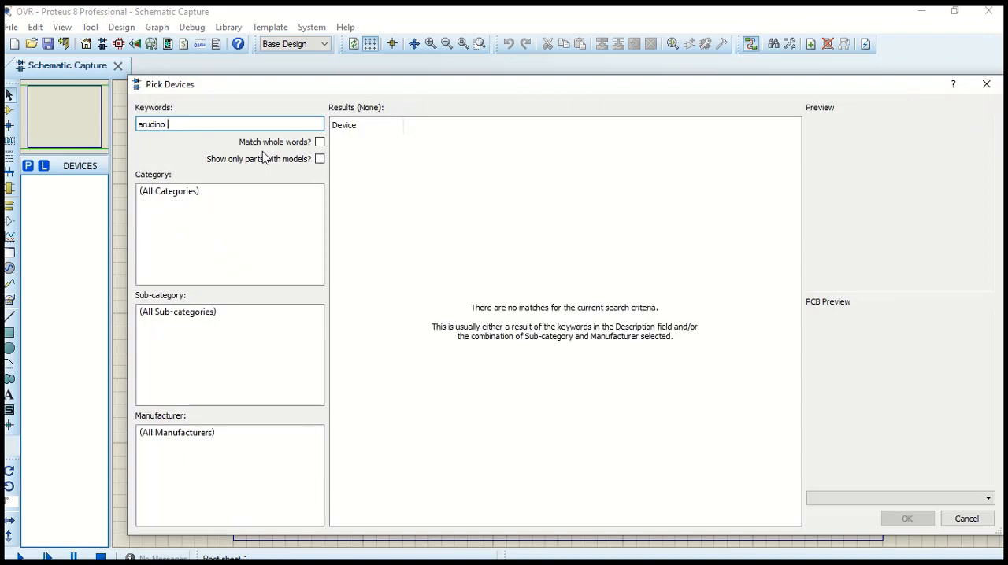
{"action": "type", "text": "uno"}
{"action": "triple_click", "coordinate": [226, 128]}
{"action": "type", "text": "arduino"}
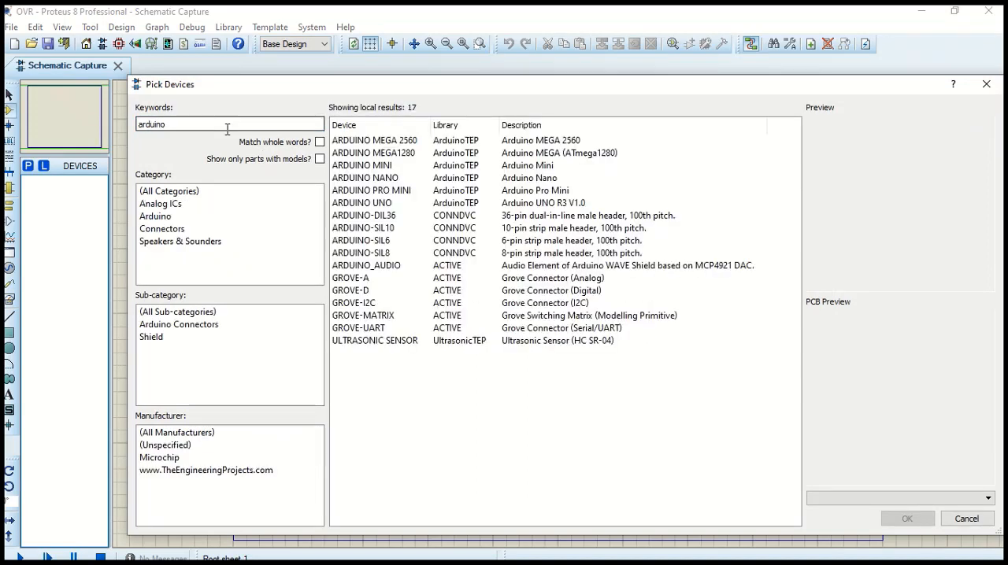
{"action": "type", "text": " uno"}
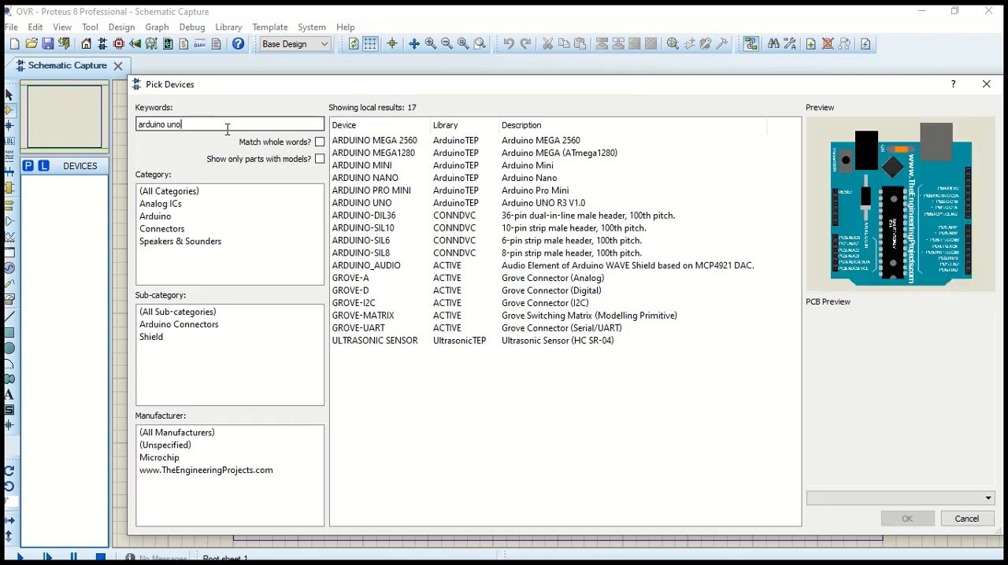
{"action": "left_click", "coordinate": [397, 141]}
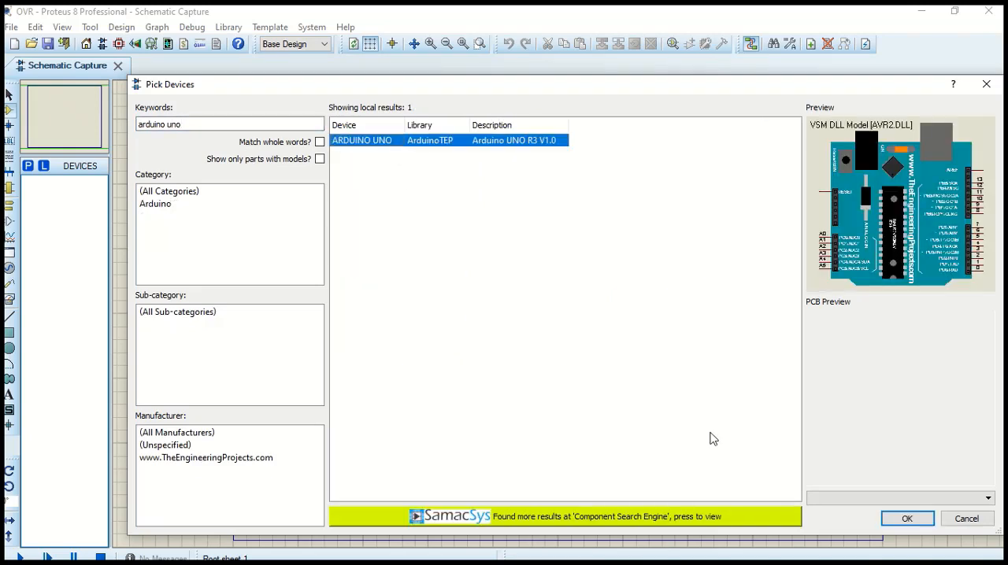
{"action": "left_click", "coordinate": [906, 526]}
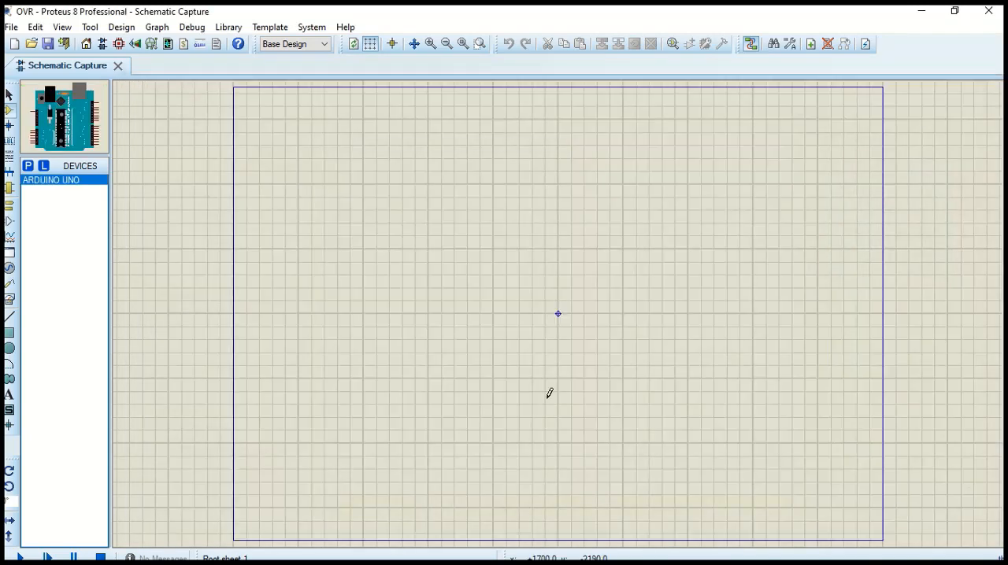
Place one Arduino Uno on the schematic and position it near the left edge of the sheet, at mid-height
{"action": "left_click", "coordinate": [376, 298]}
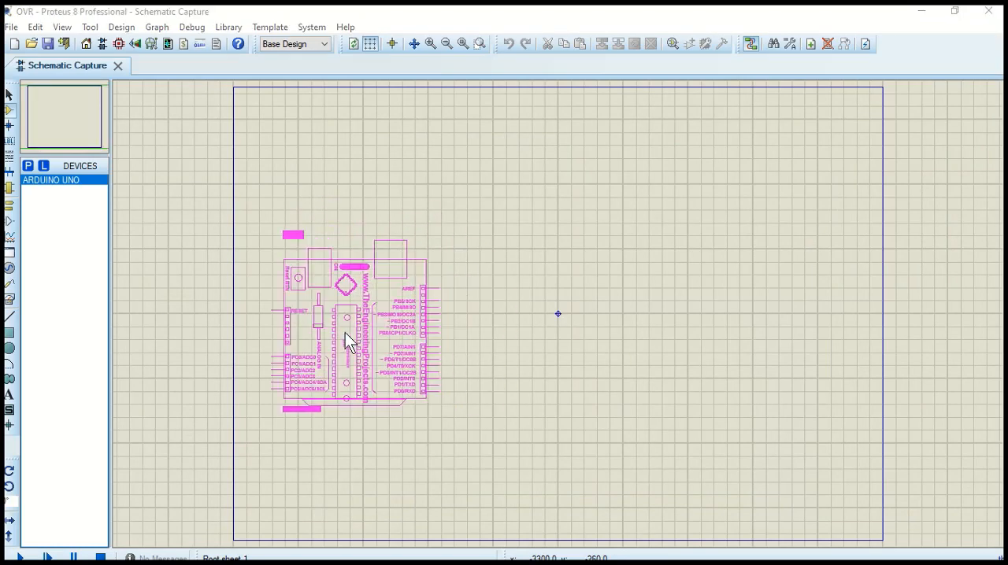
{"action": "left_click", "coordinate": [369, 332]}
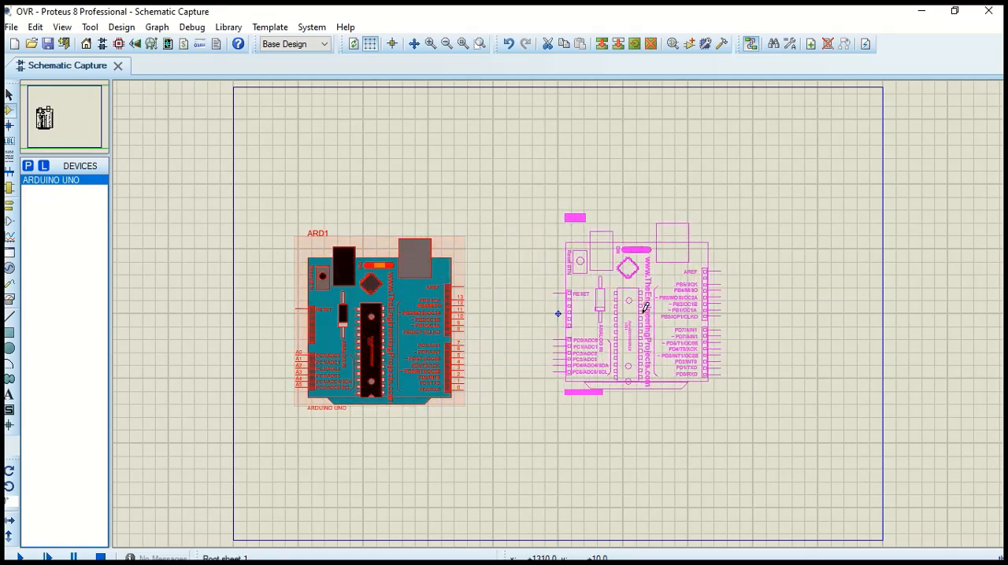
{"action": "left_click", "coordinate": [645, 307]}
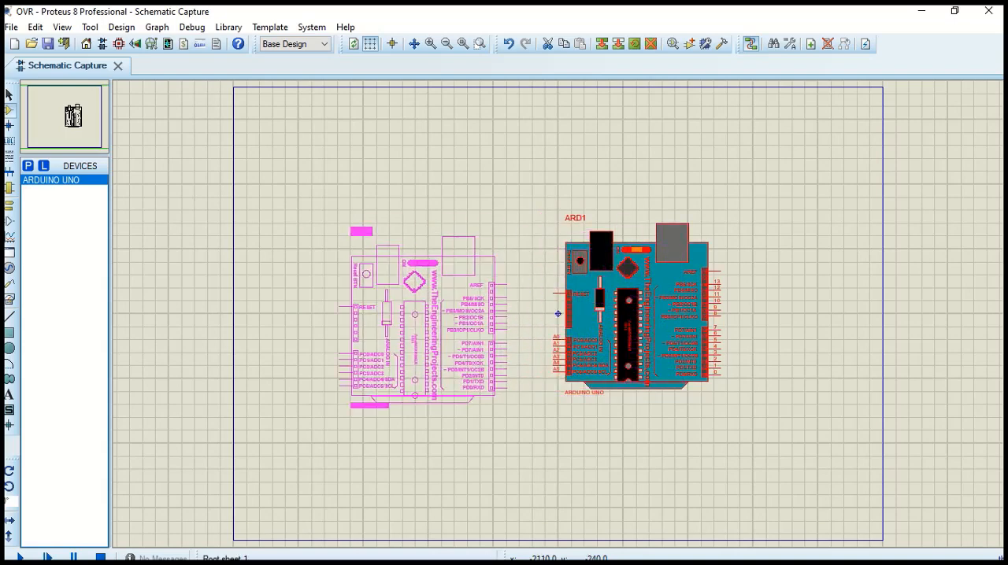
{"action": "left_click", "coordinate": [339, 325]}
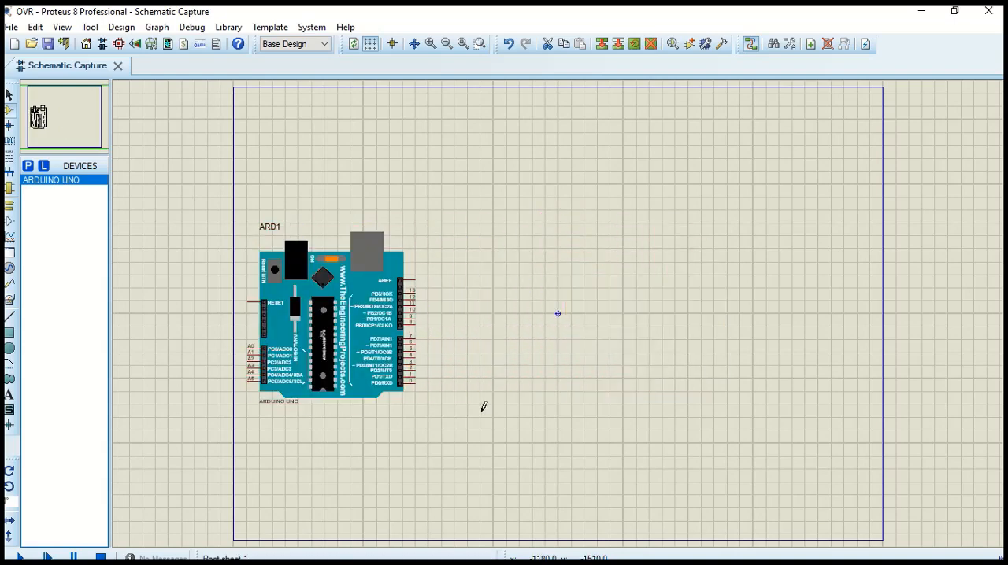
Pick the ULTRASONIC SENSOR (HC SR-04) from the UltrasonicTEP library and place it in the upper right part of the sheet
{"action": "left_click", "coordinate": [28, 167]}
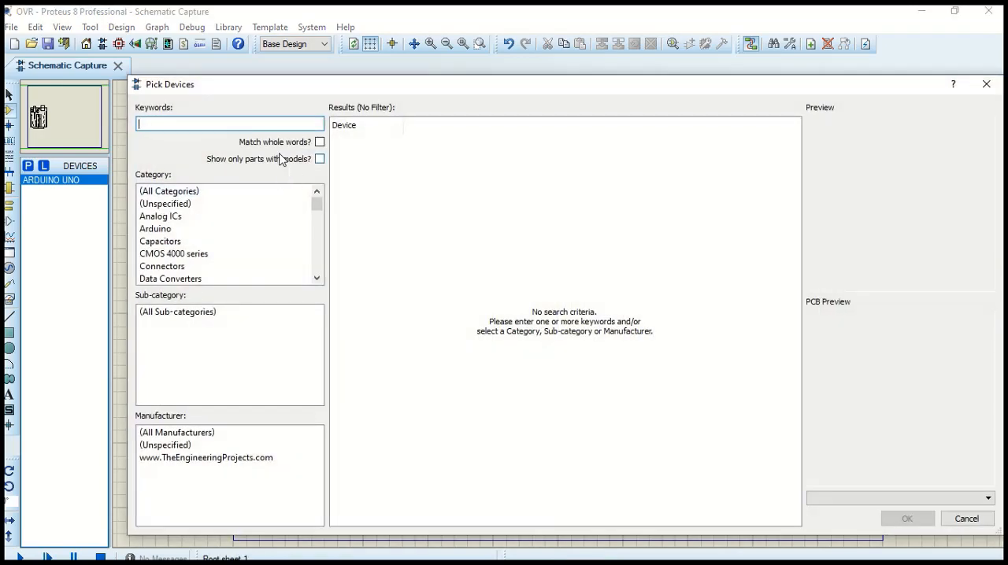
{"action": "type", "text": "ult"}
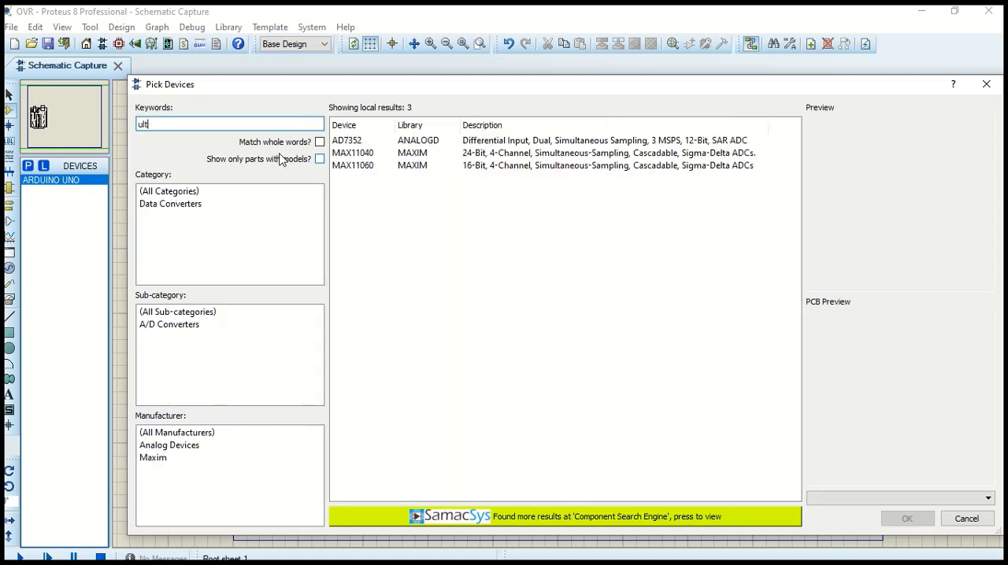
{"action": "type", "text": "rasonic "}
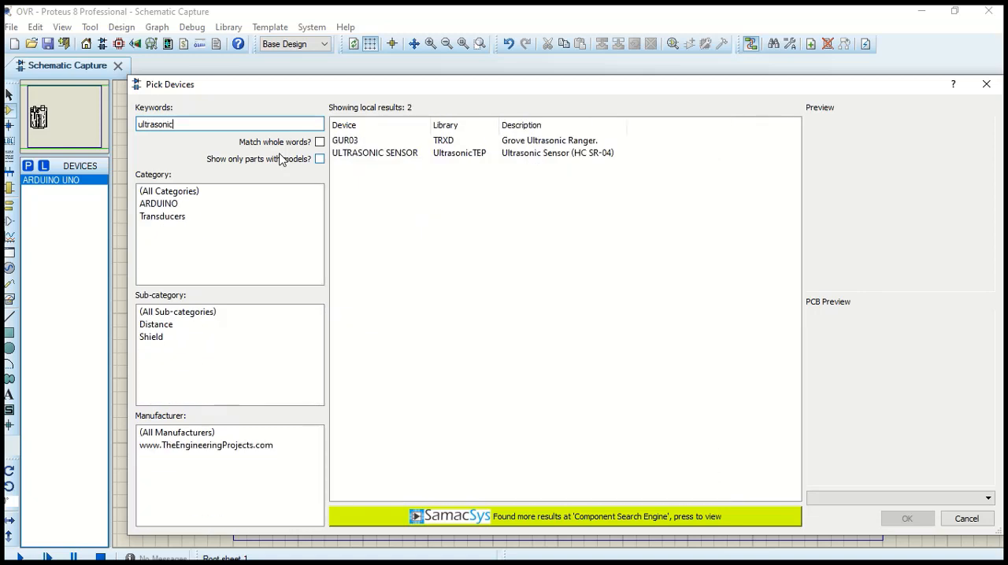
{"action": "type", "text": "sensor"}
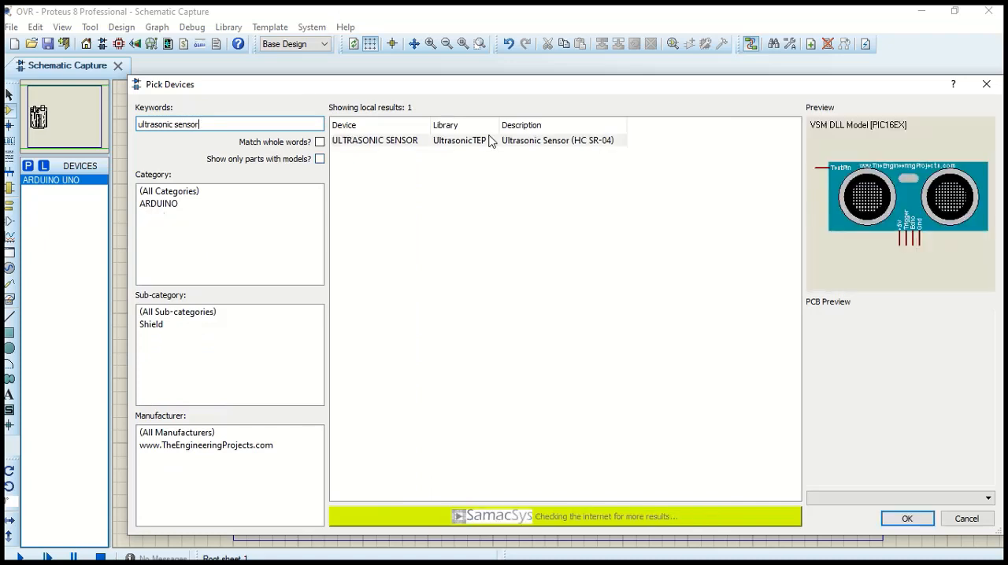
{"action": "left_click", "coordinate": [489, 140]}
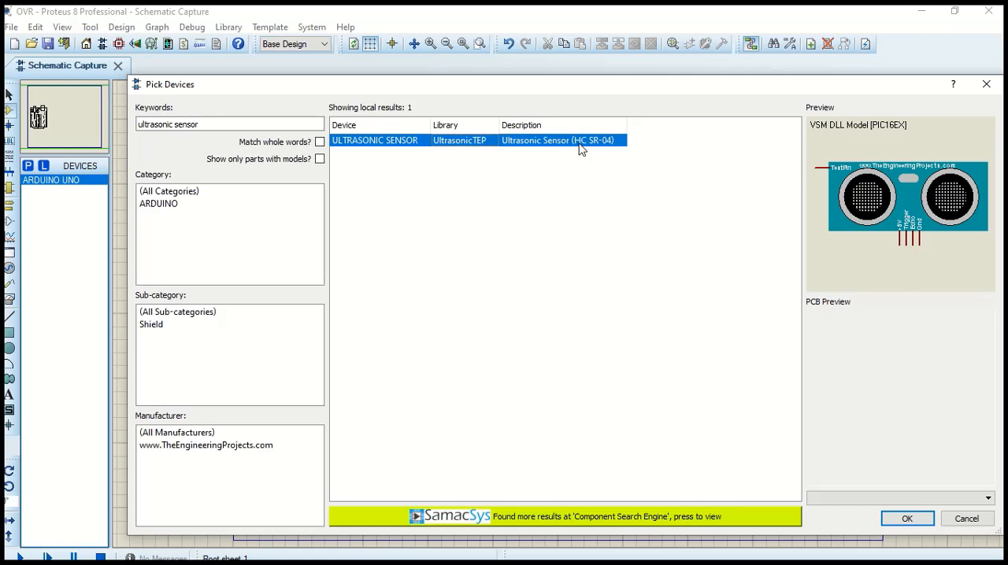
{"action": "left_click", "coordinate": [912, 519]}
{"action": "left_click", "coordinate": [553, 226]}
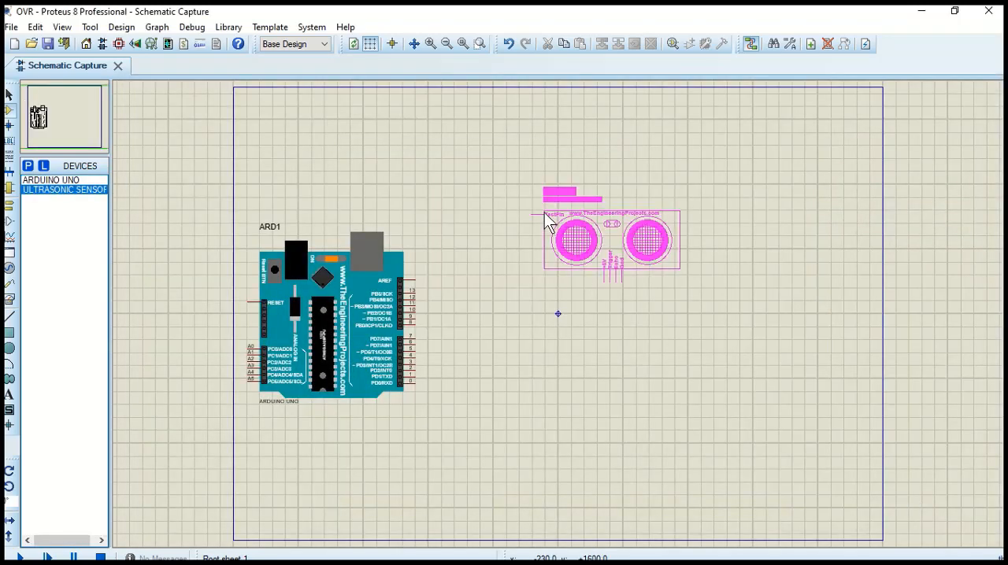
{"action": "left_click", "coordinate": [599, 157]}
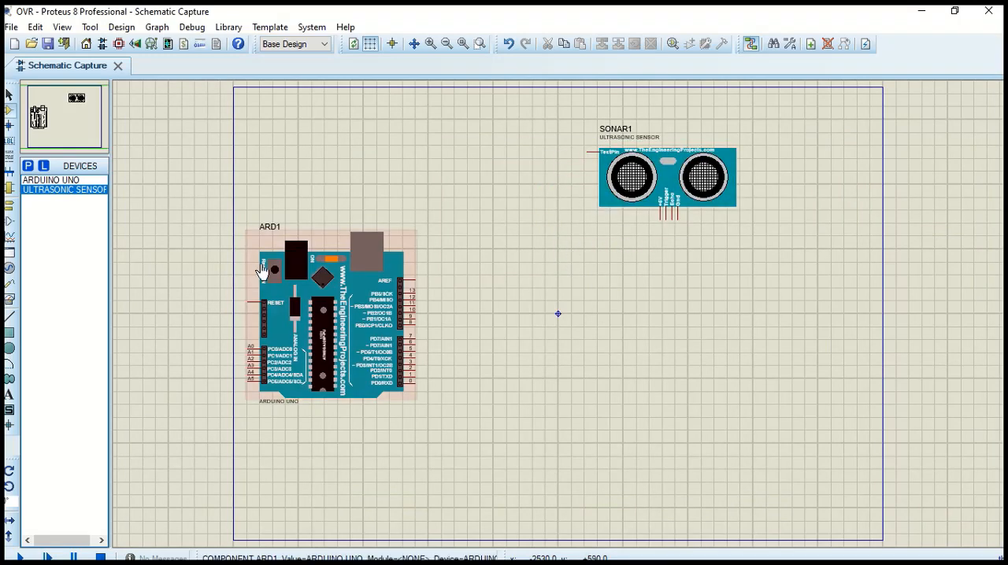
Search the device library for "motor" and add the simple DC MOTOR from the MOTORS library to the project's devices
{"action": "left_click", "coordinate": [27, 166]}
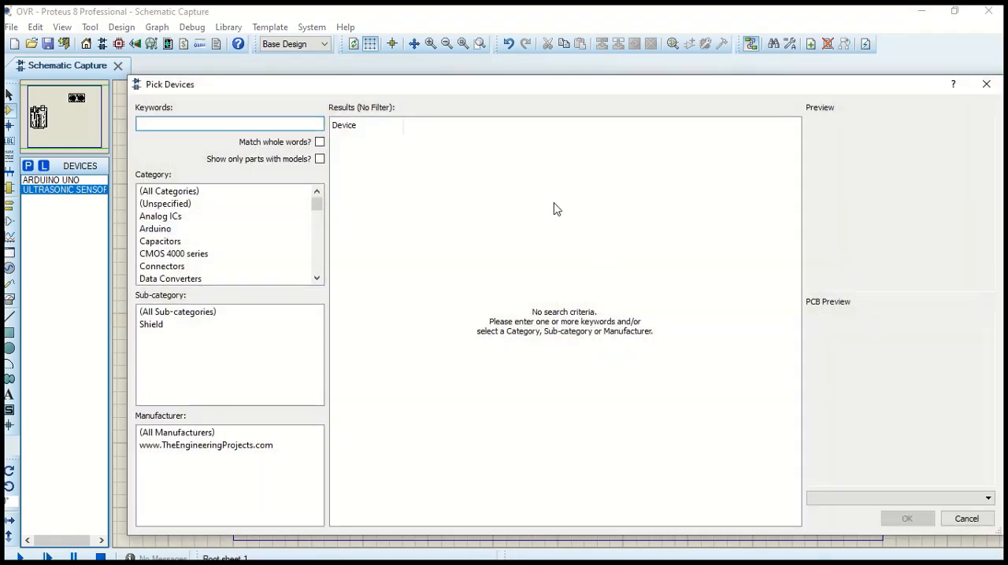
{"action": "type", "text": "motor"}
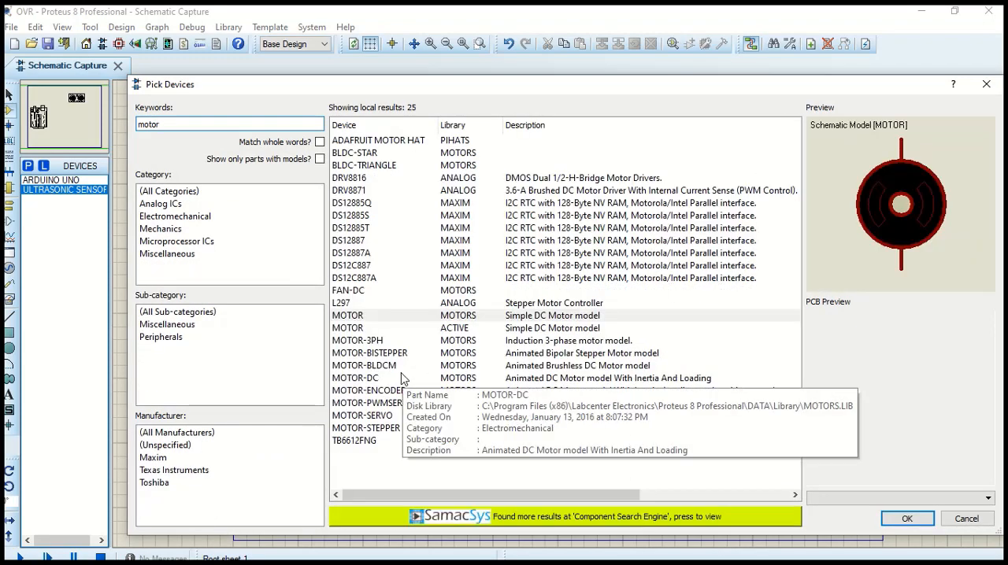
{"action": "left_click", "coordinate": [376, 317]}
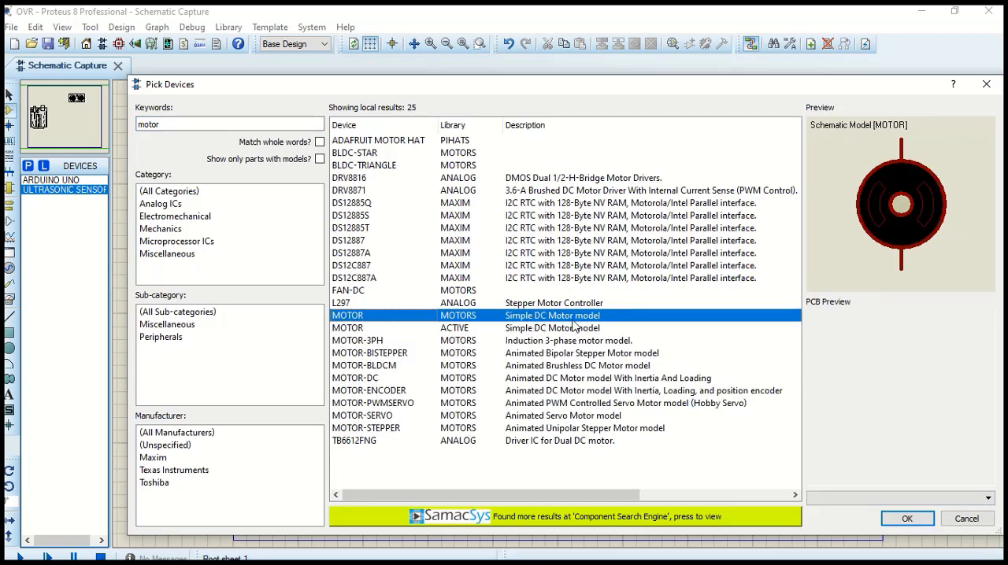
{"action": "left_click", "coordinate": [906, 518]}
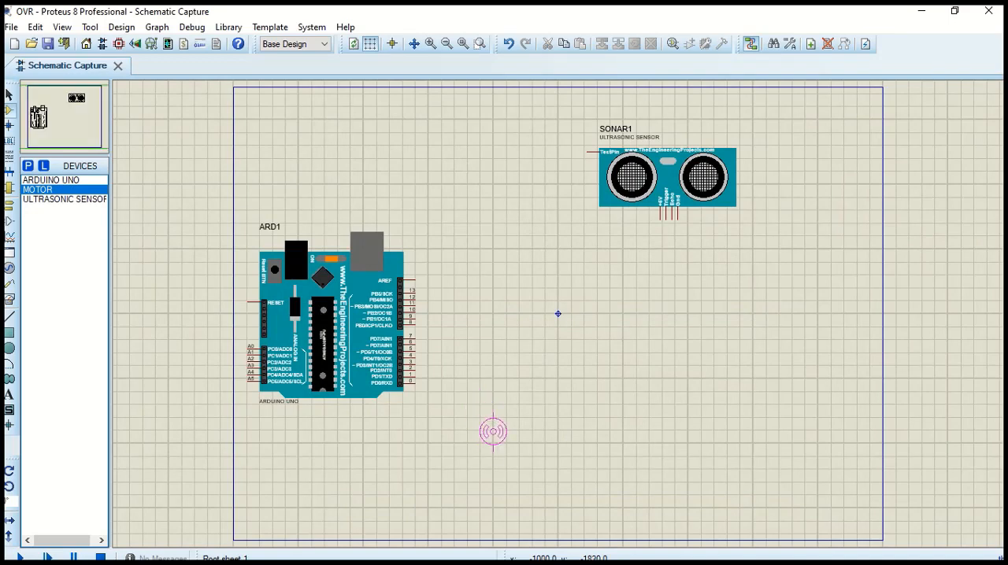
Place two DC motors in the lower middle of the sheet, one vertically aligned below the other
{"action": "left_click", "coordinate": [531, 437]}
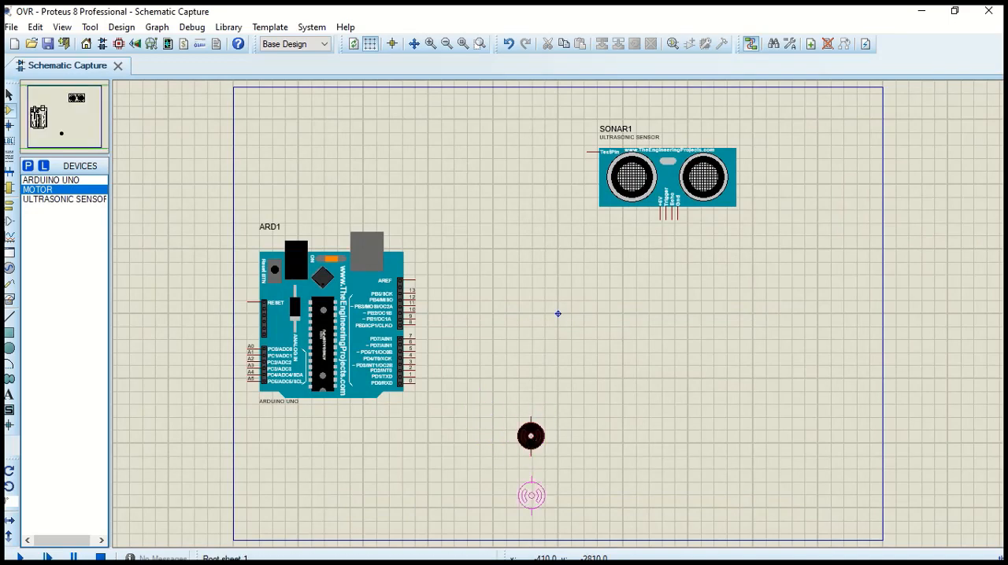
{"action": "left_click", "coordinate": [528, 500]}
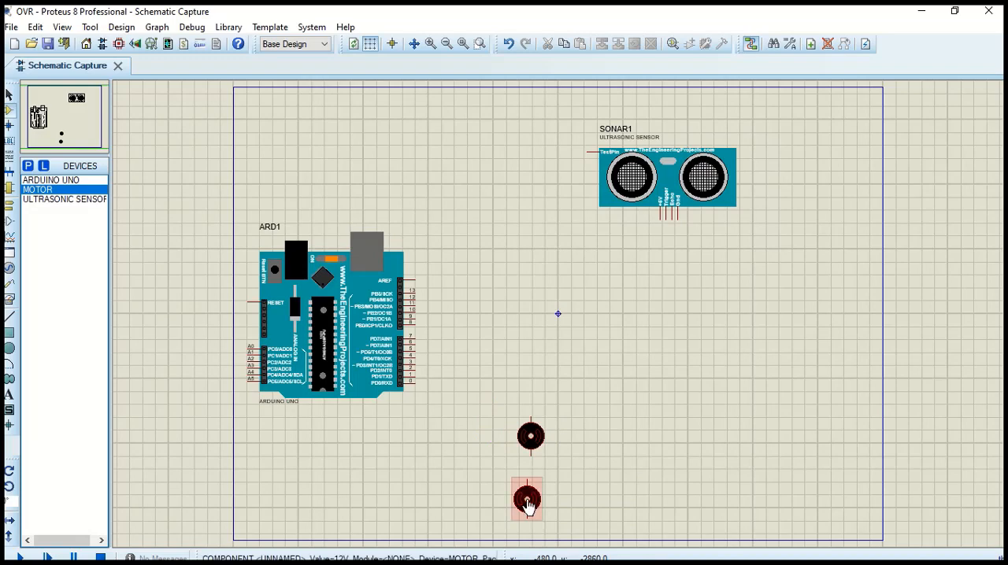
{"action": "left_click", "coordinate": [532, 504]}
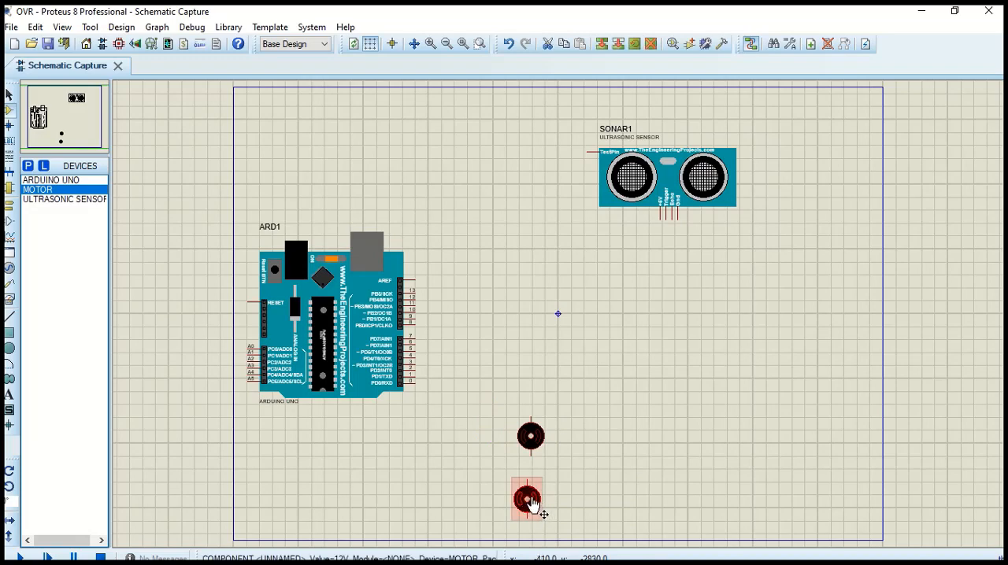
{"action": "left_click", "coordinate": [612, 470]}
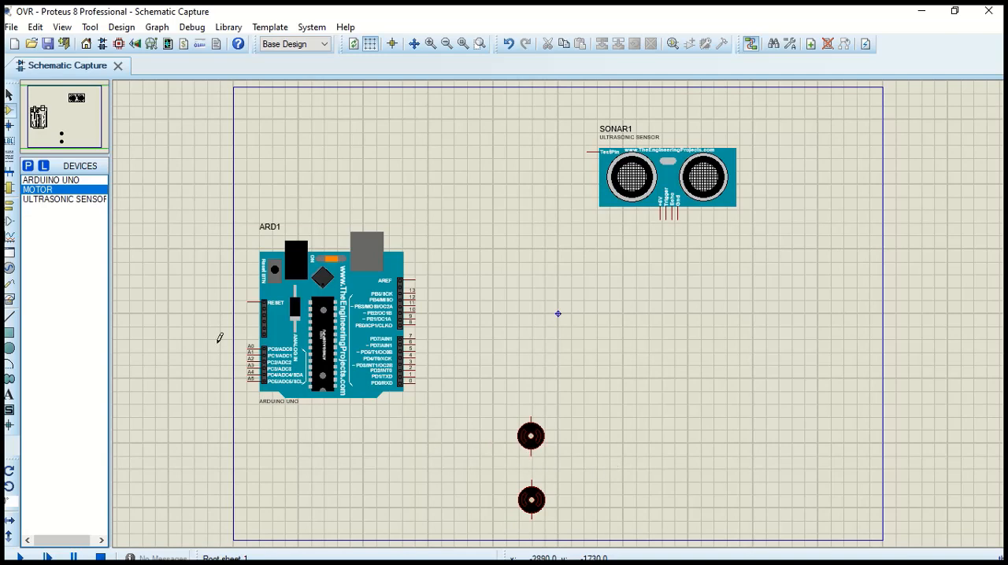
Find the L293D motor driver in the device library and place it on the sheet directly below the Arduino Uno
{"action": "left_click", "coordinate": [28, 165]}
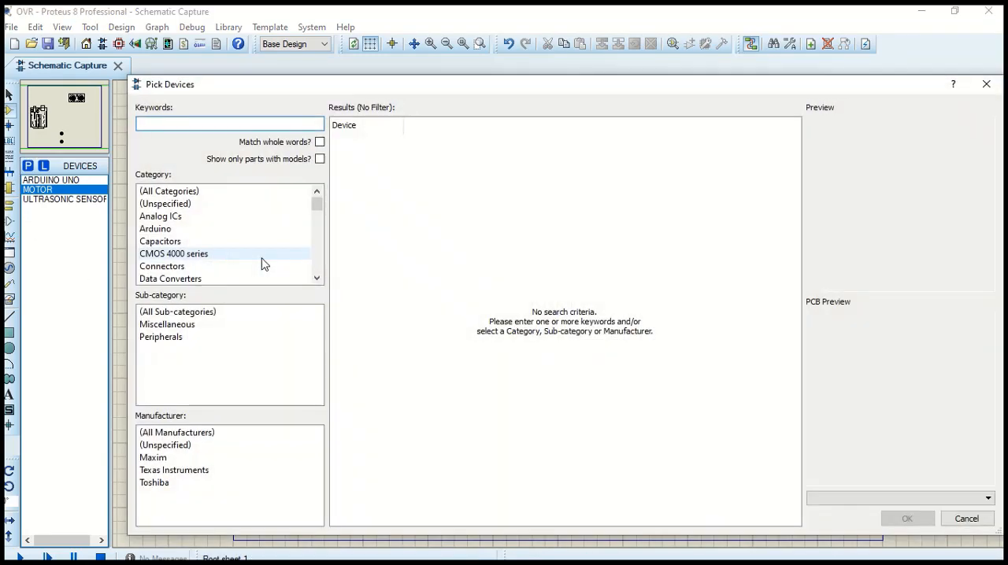
{"action": "type", "text": "l"}
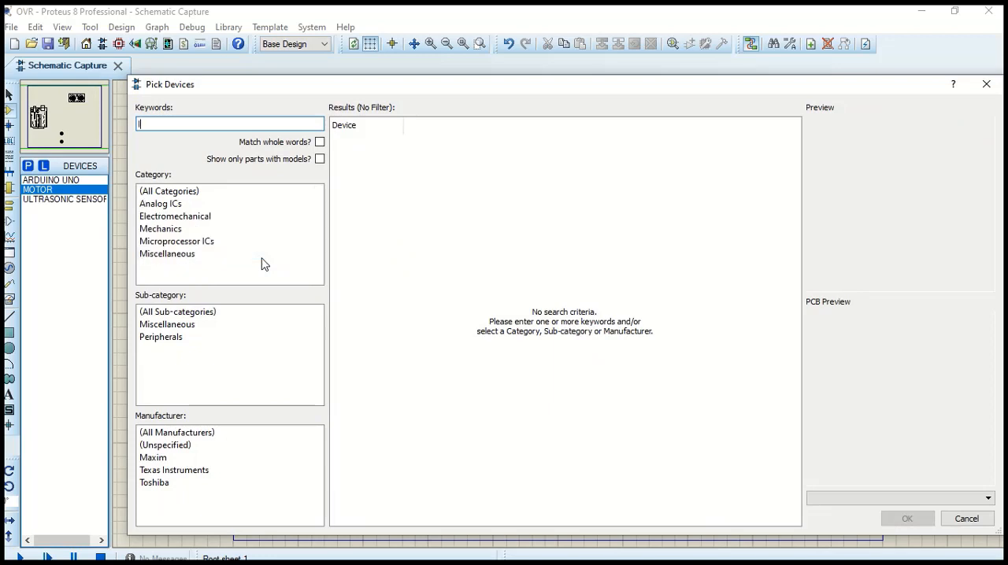
{"action": "type", "text": "293d"}
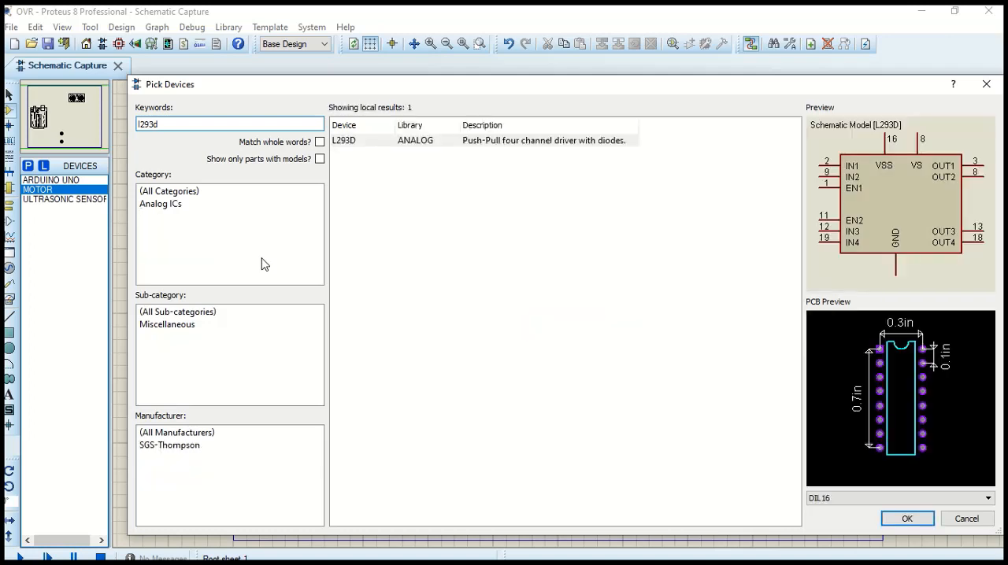
{"action": "left_click", "coordinate": [369, 144]}
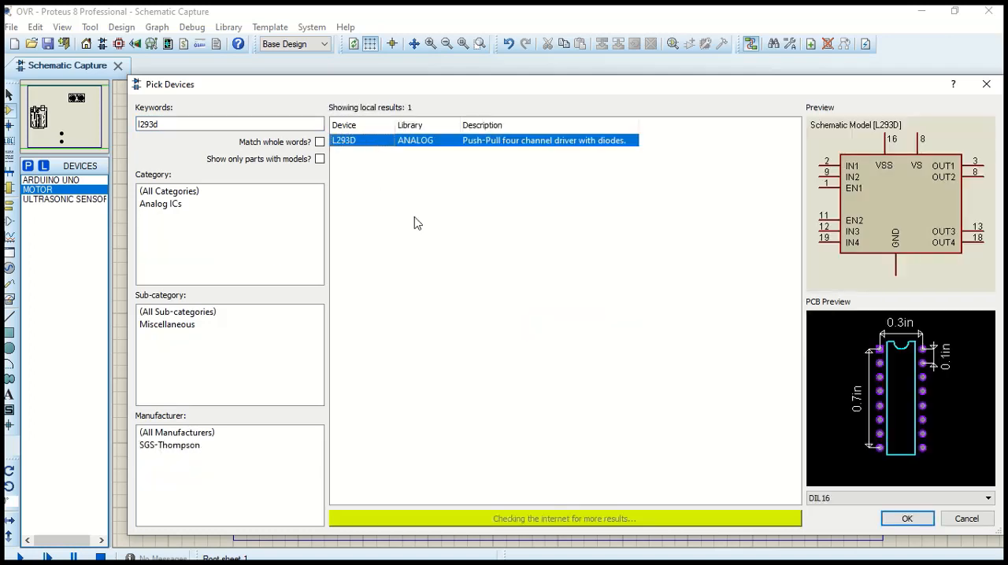
{"action": "left_click", "coordinate": [907, 519]}
{"action": "left_click", "coordinate": [336, 467]}
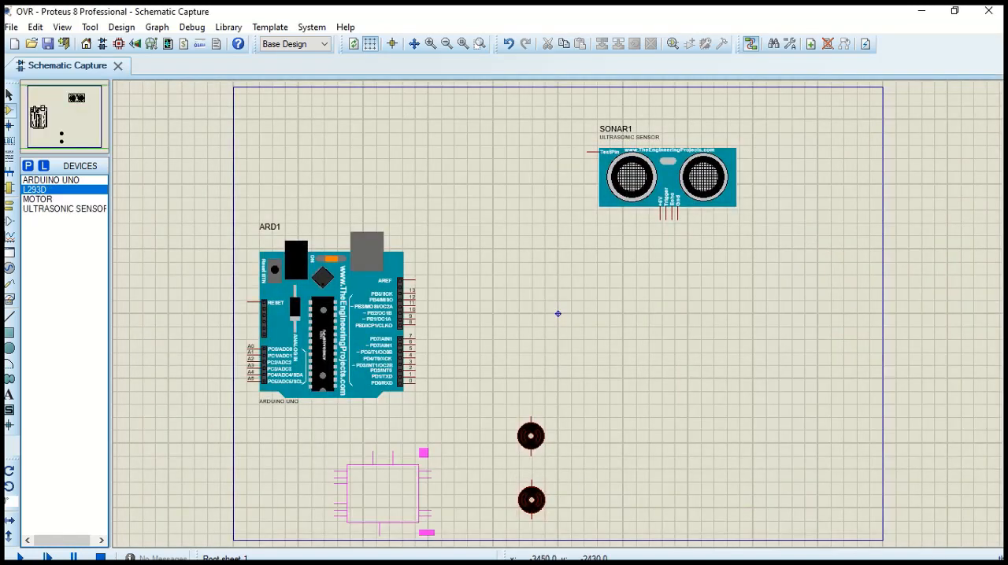
{"action": "left_click", "coordinate": [309, 450]}
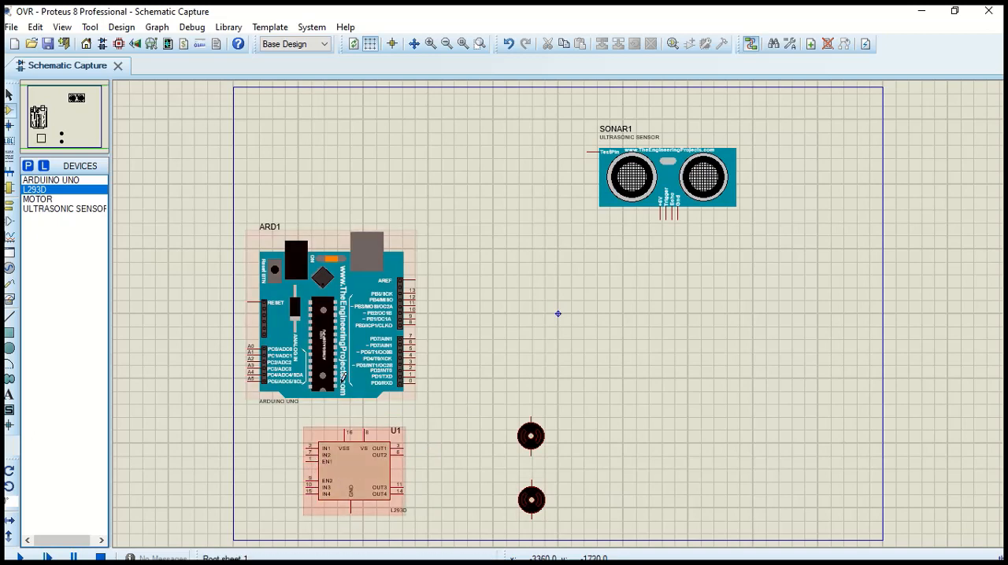
Move the Arduino Uno upward to widen the gap between it and the L293D driver
{"action": "left_click", "coordinate": [334, 326]}
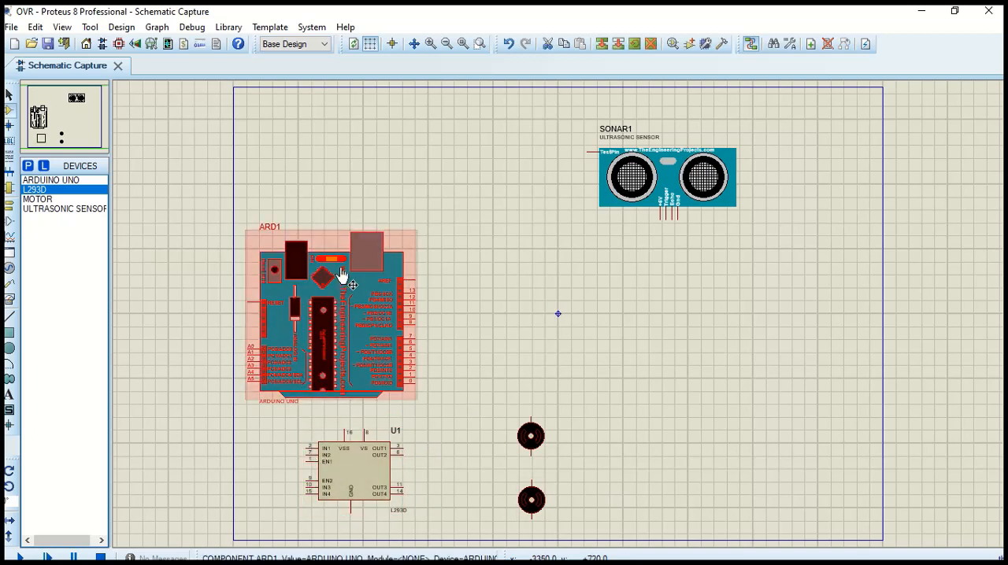
{"action": "left_click_drag", "start_coordinate": [337, 309], "coordinate": [339, 256]}
{"action": "left_click", "coordinate": [581, 276]}
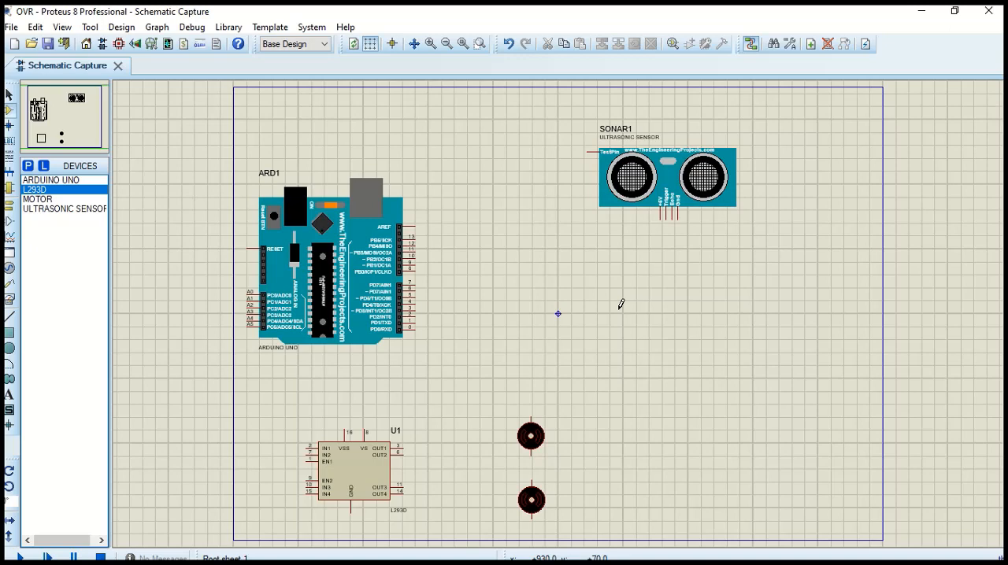
Search the device library for "lcd display 16x2" and place the LM016L alphanumeric LCD below the ultrasonic sensor
{"action": "left_click", "coordinate": [27, 165]}
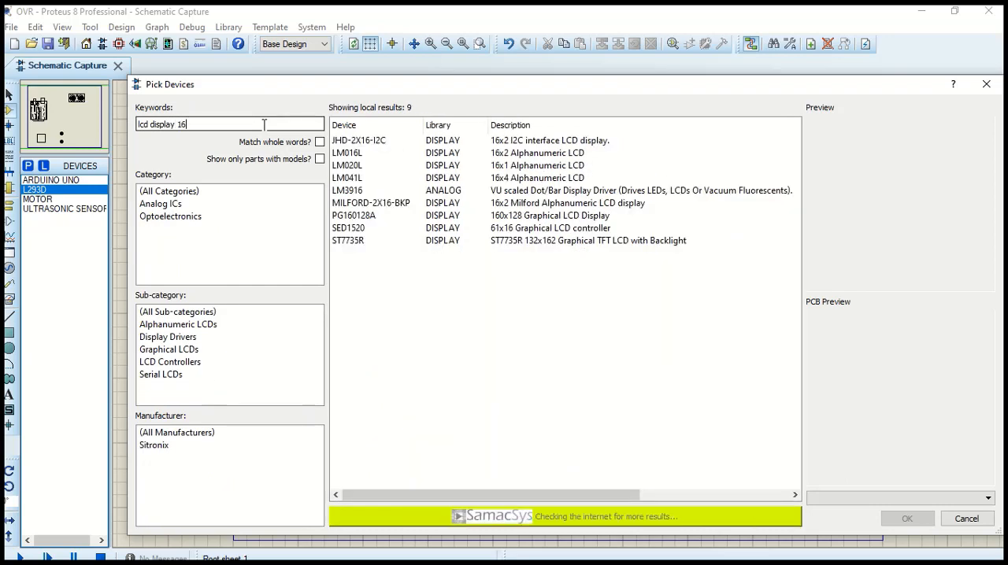
{"action": "type", "text": "x2"}
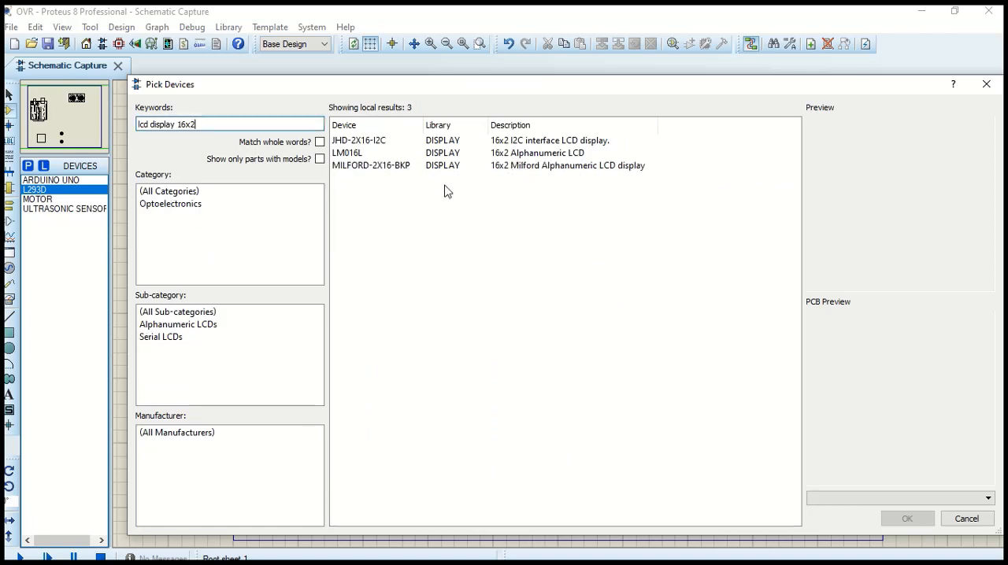
{"action": "left_click", "coordinate": [443, 165]}
{"action": "left_click", "coordinate": [445, 155]}
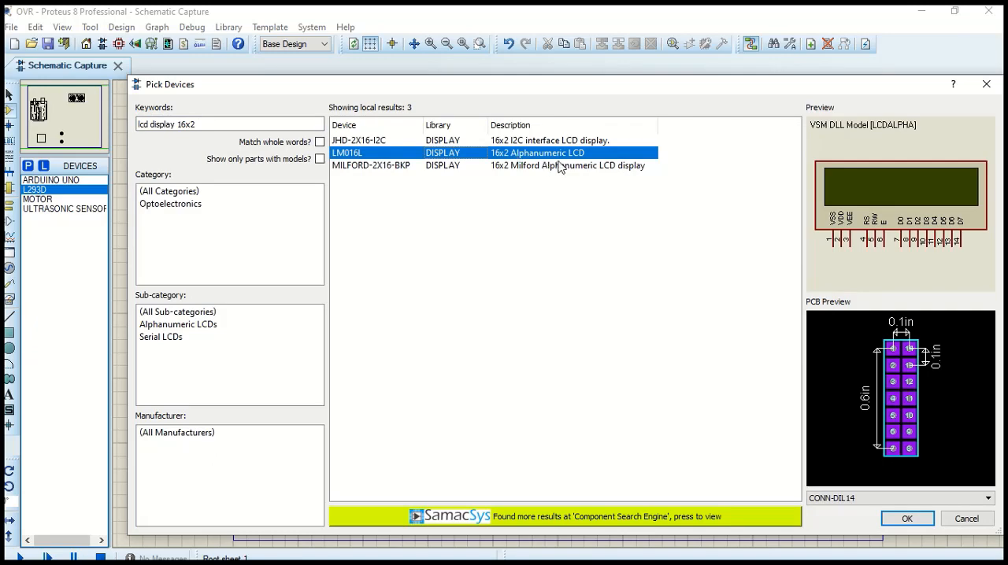
{"action": "left_click", "coordinate": [906, 519]}
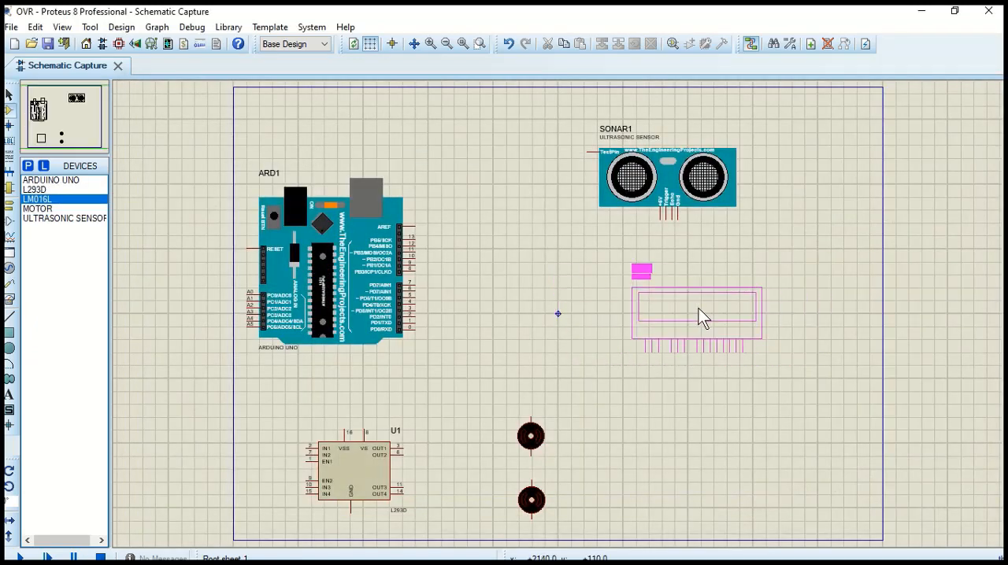
{"action": "left_click", "coordinate": [698, 316]}
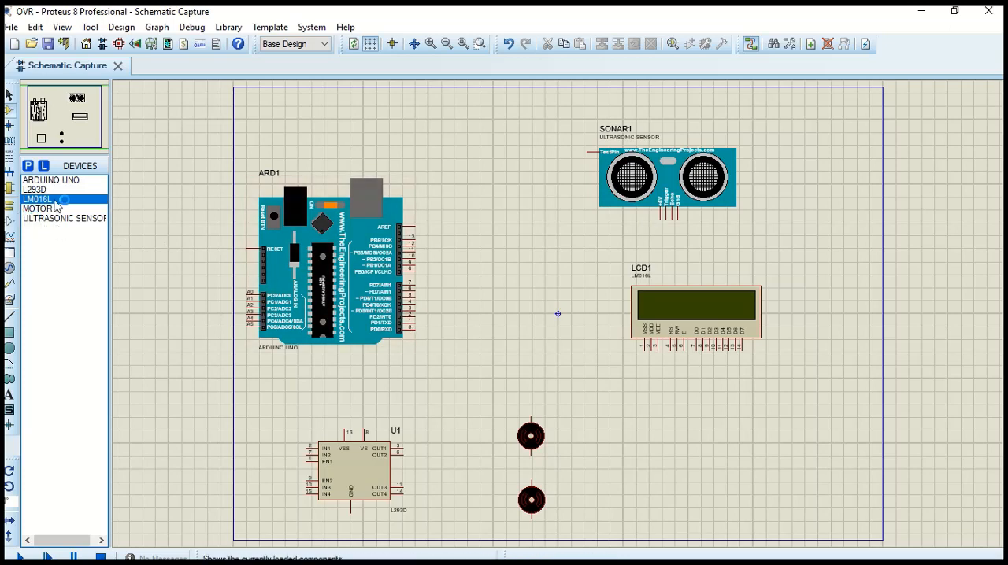
Place a DEFAULT terminal beside the Arduino's pin 0 and rotate it 180 degrees
{"action": "left_click", "coordinate": [11, 210]}
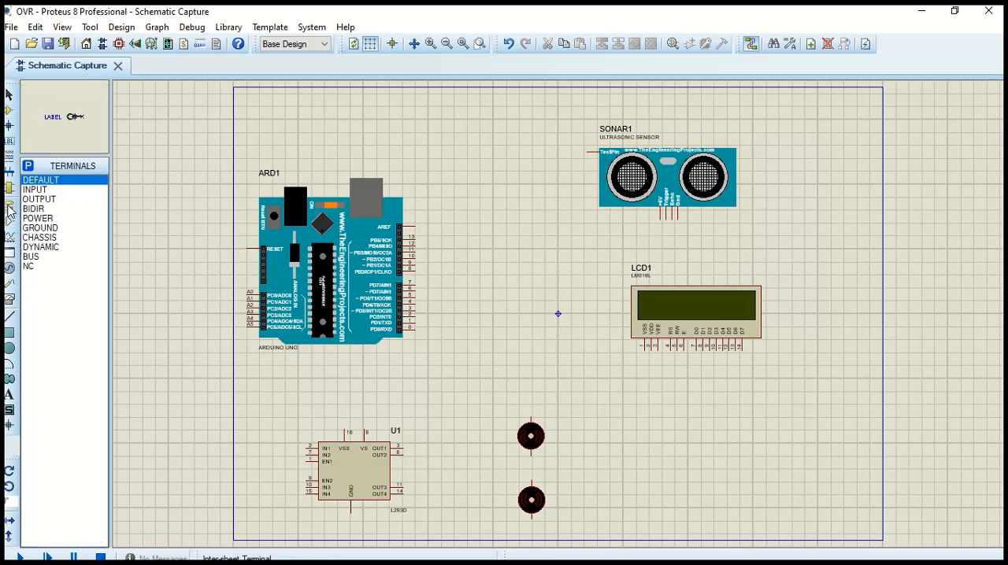
{"action": "double_click", "coordinate": [59, 182]}
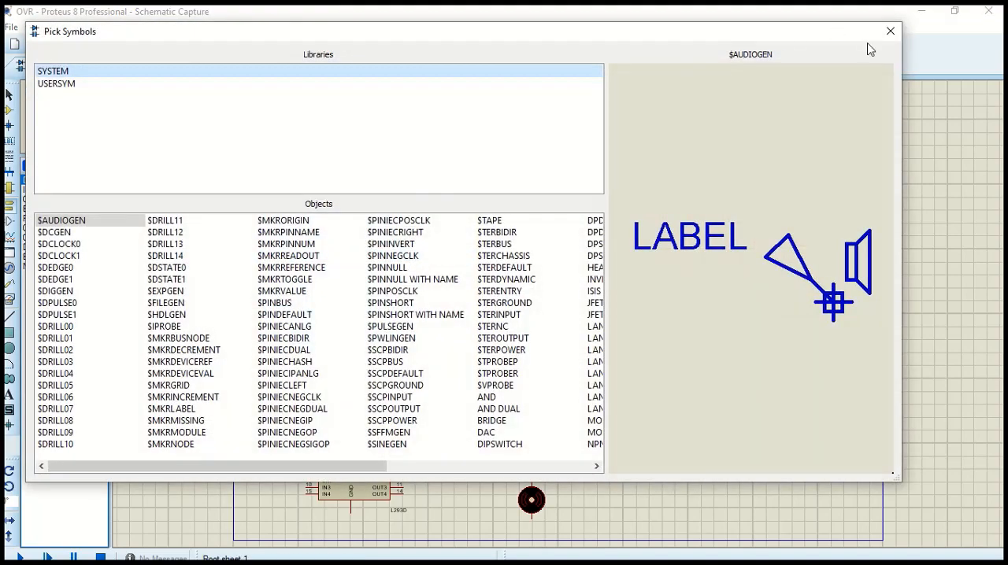
{"action": "left_click", "coordinate": [881, 36]}
{"action": "left_click", "coordinate": [881, 36]}
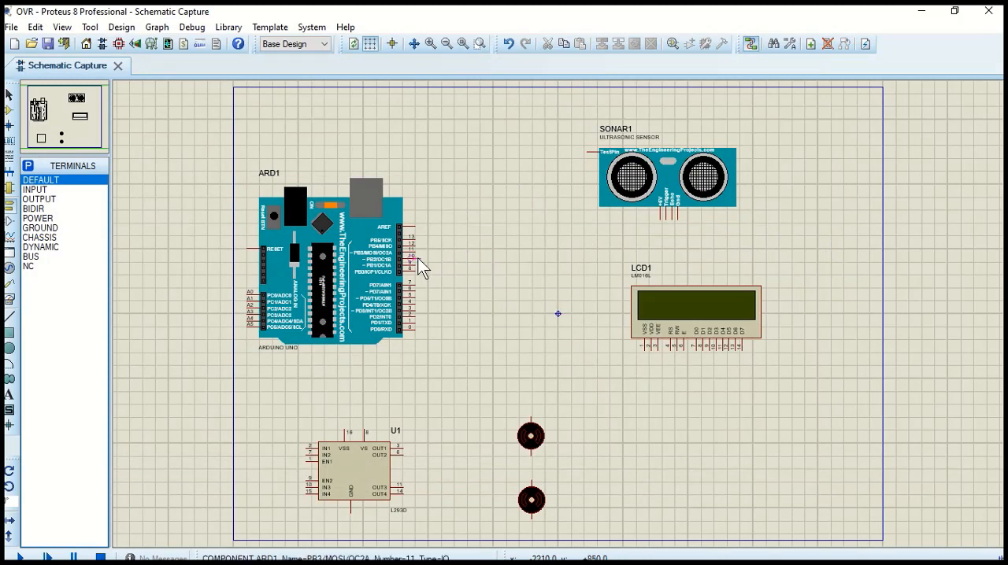
{"action": "left_click", "coordinate": [438, 330]}
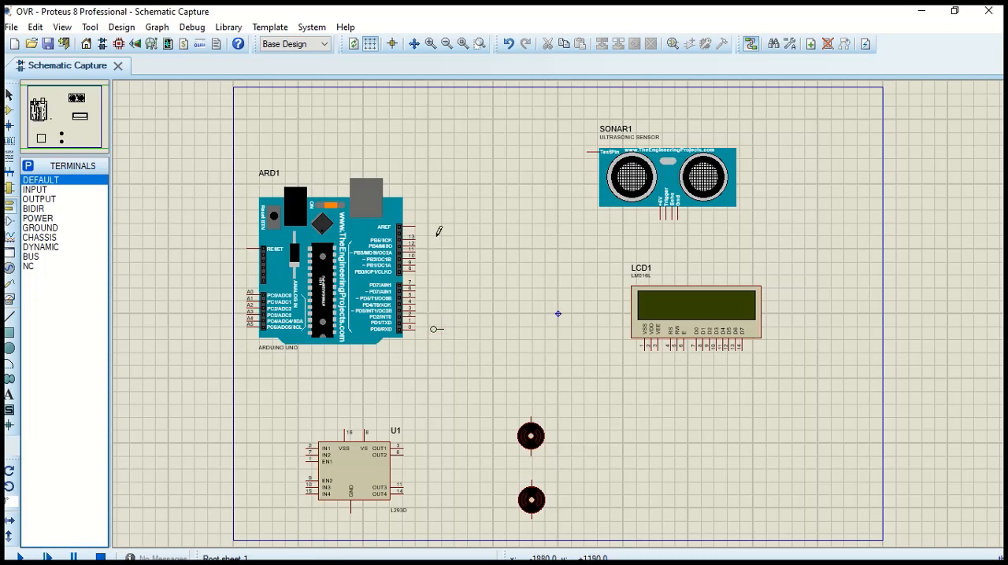
{"action": "right_click", "coordinate": [434, 330]}
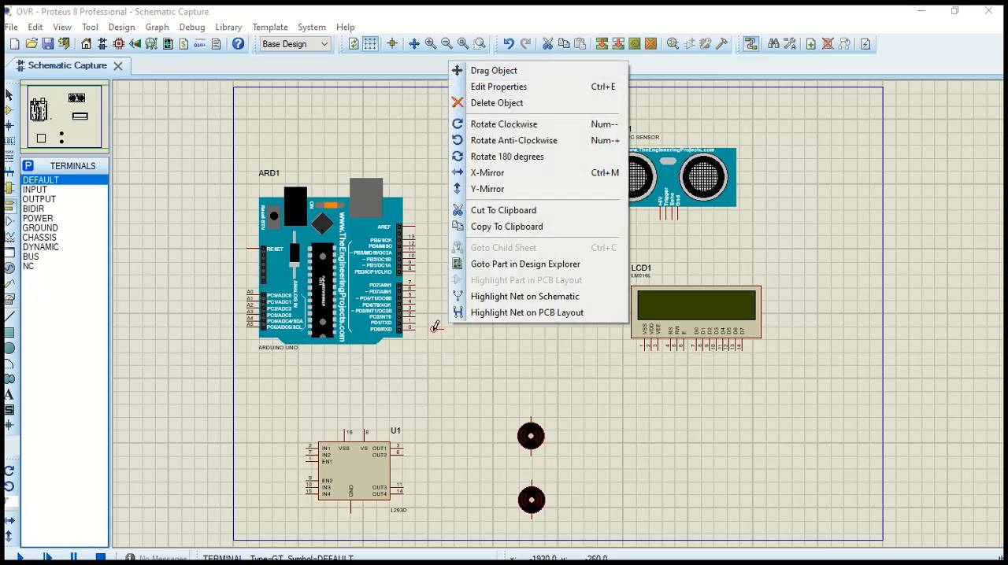
{"action": "left_click", "coordinate": [512, 156]}
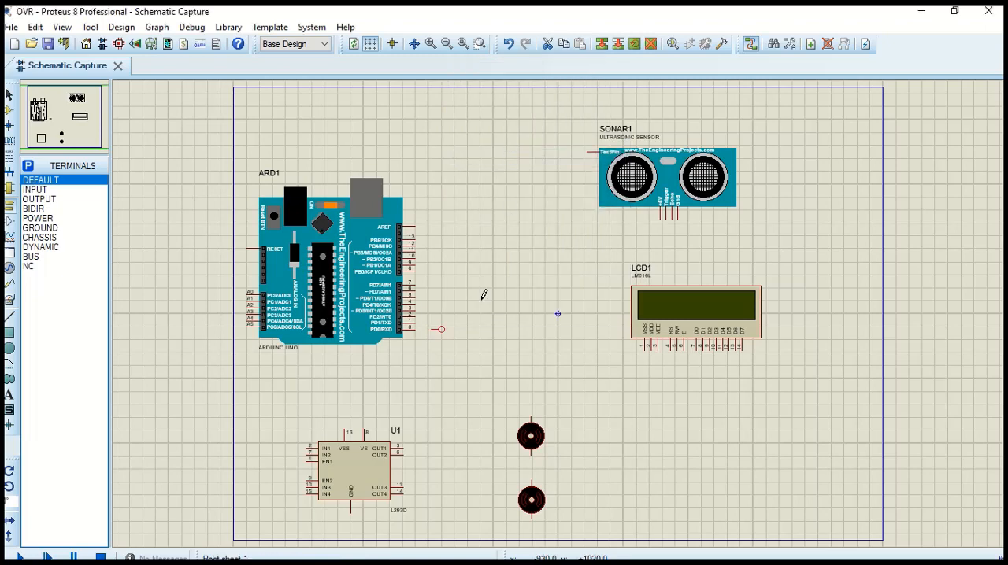
Duplicate the terminal beside pin 0 and place the copy directly above it, level with pin 1
{"action": "left_click_drag", "start_coordinate": [453, 342], "coordinate": [440, 329]}
{"action": "right_click", "coordinate": [442, 332]}
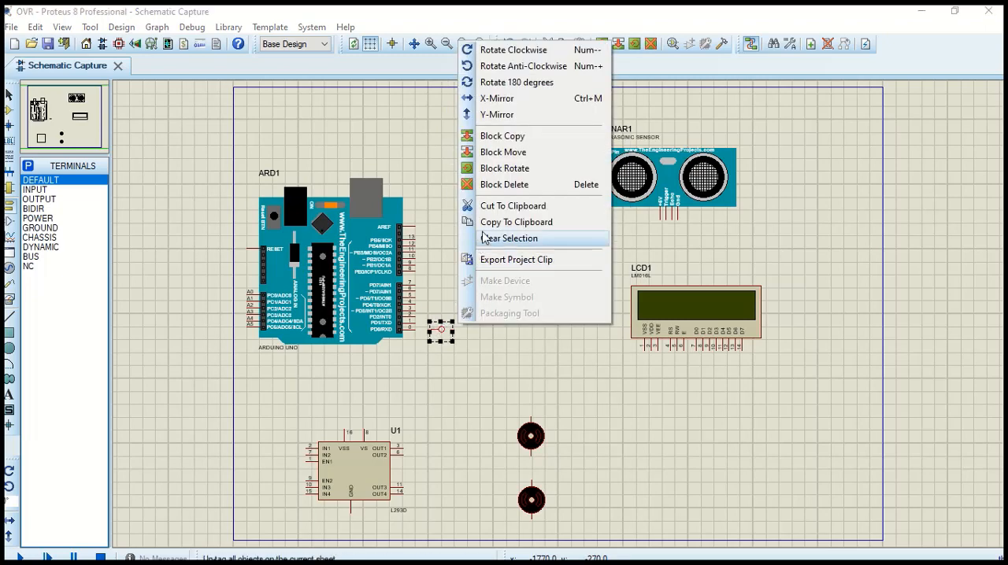
{"action": "left_click", "coordinate": [509, 237]}
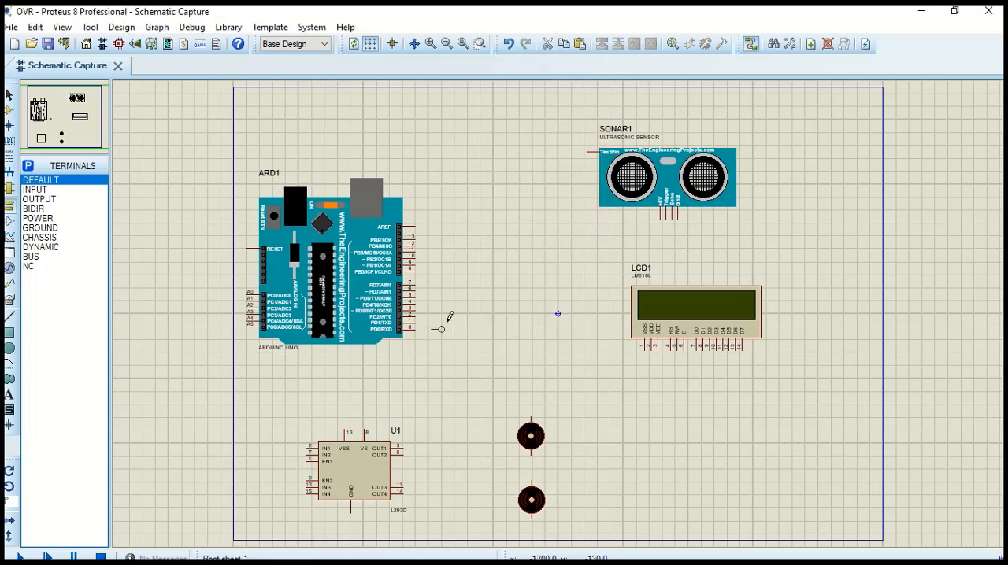
{"action": "right_click", "coordinate": [435, 317]}
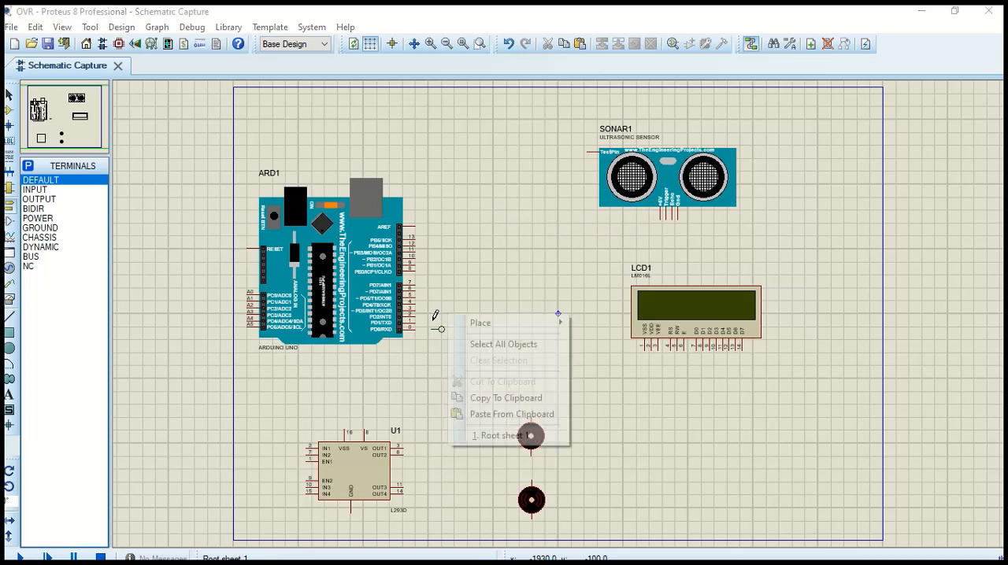
{"action": "left_click", "coordinate": [496, 414]}
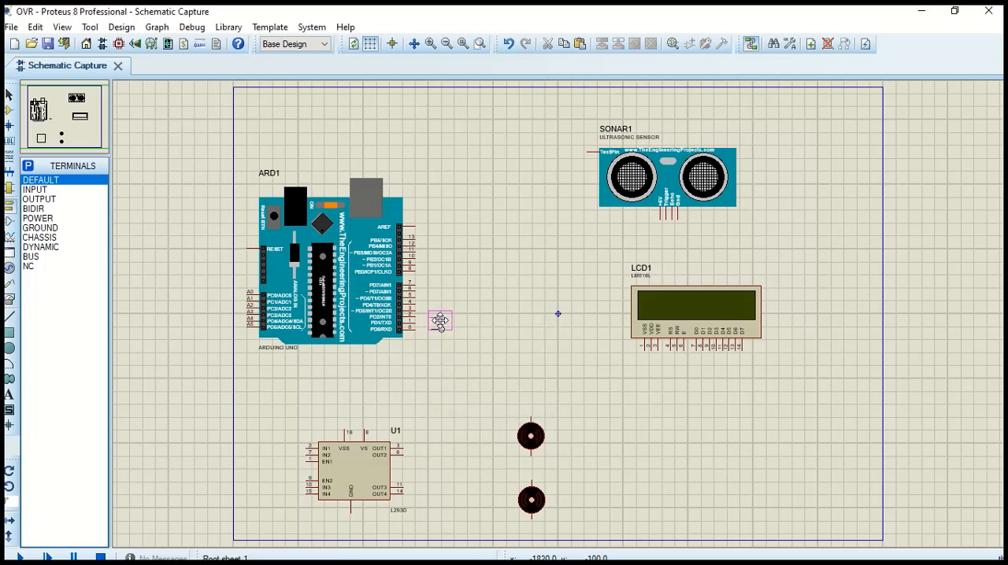
{"action": "scroll", "coordinate": [439, 320], "scroll_direction": "up", "scroll_amount": 5}
{"action": "left_click", "coordinate": [577, 387]}
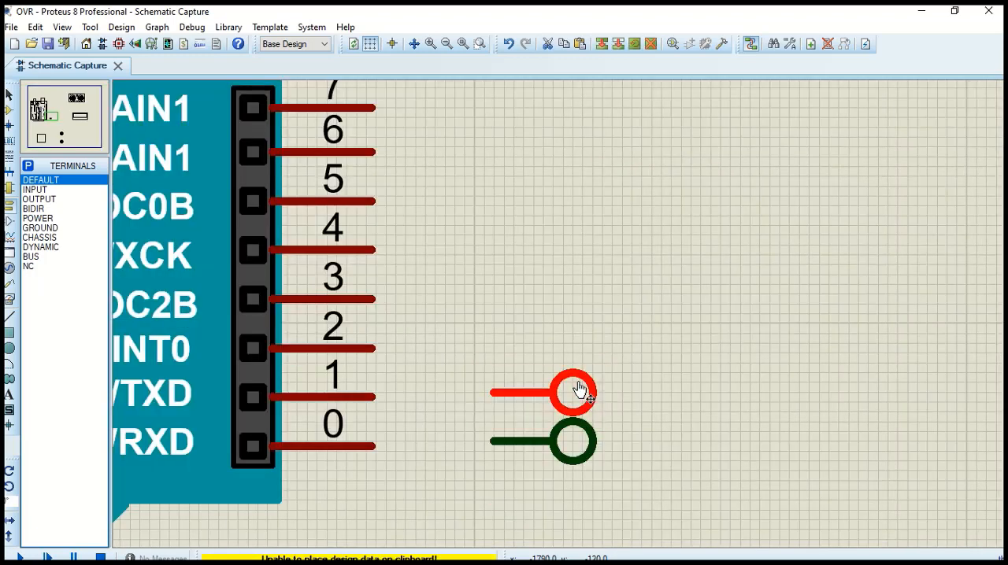
Copy the terminal beside pin 1 and paste a third one above it, level with pin 2
{"action": "right_click", "coordinate": [577, 387]}
{"action": "left_click", "coordinate": [622, 277]}
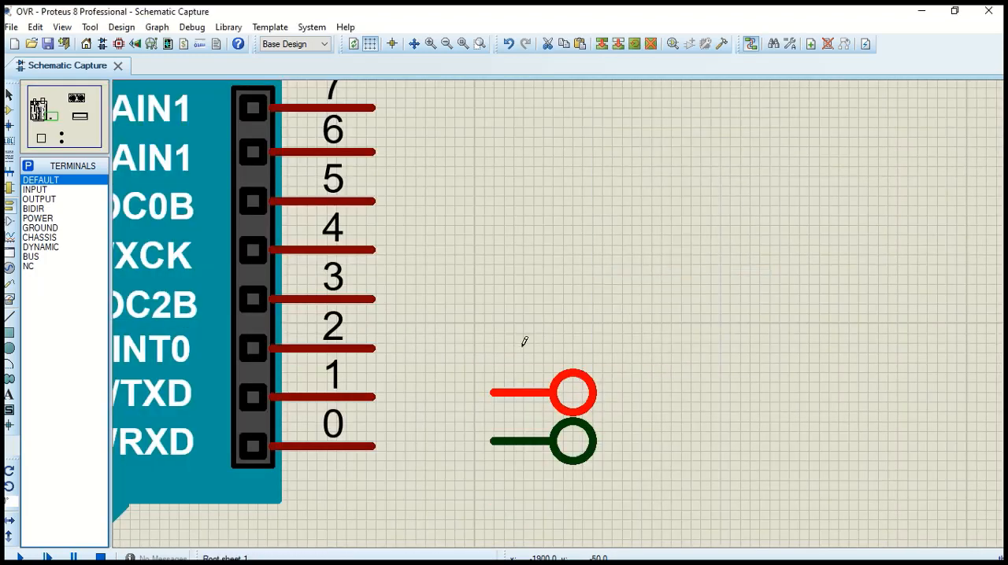
{"action": "right_click", "coordinate": [524, 342]}
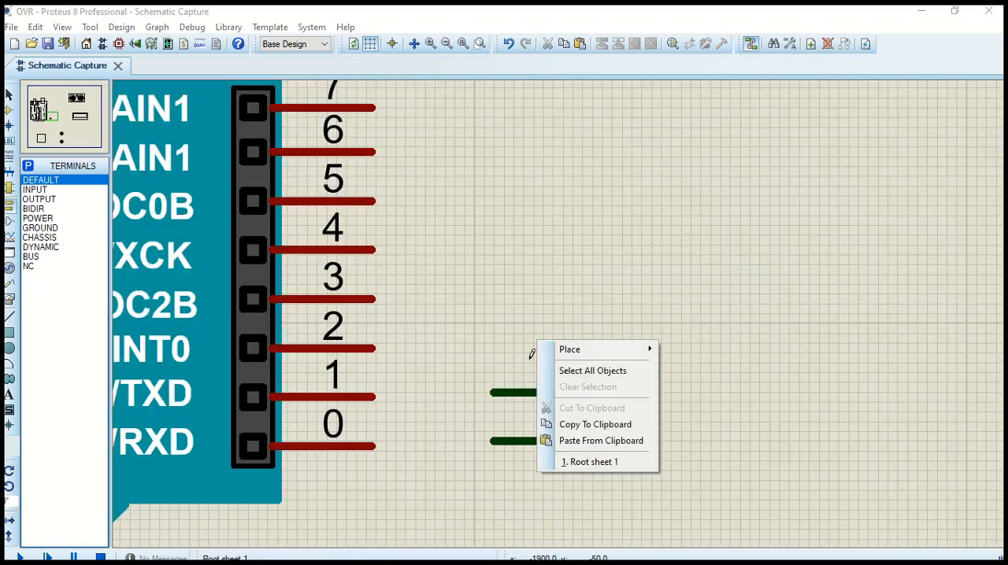
{"action": "left_click", "coordinate": [583, 441]}
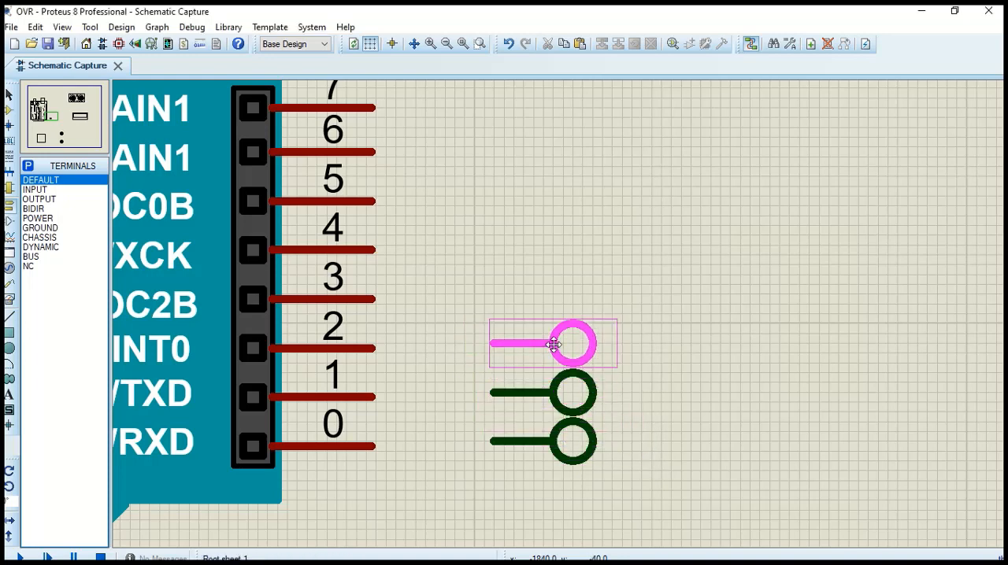
{"action": "left_click", "coordinate": [553, 345]}
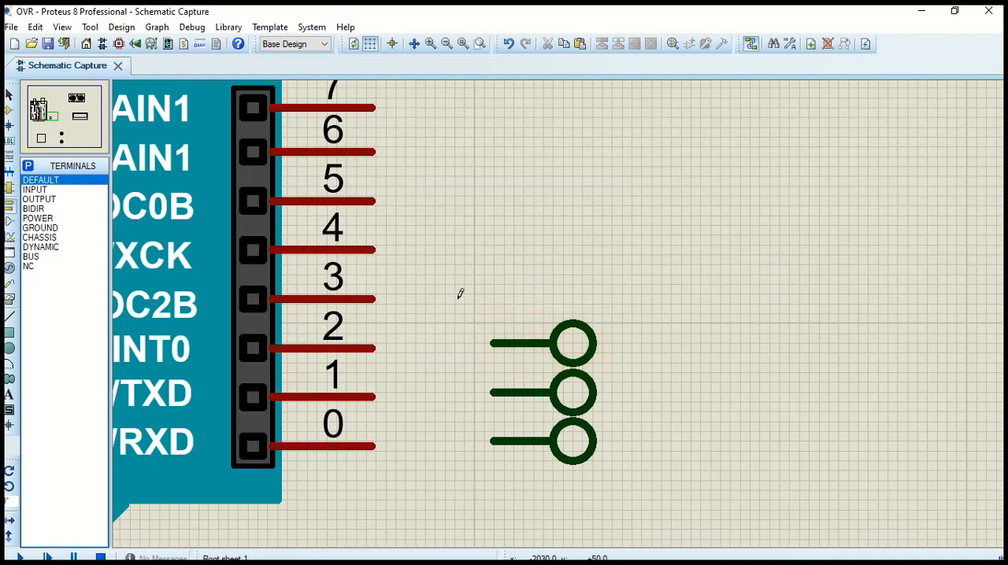
Copy the three terminals as a group and paste them directly above, level with pins 3 to 5
{"action": "left_click_drag", "start_coordinate": [454, 300], "coordinate": [638, 476]}
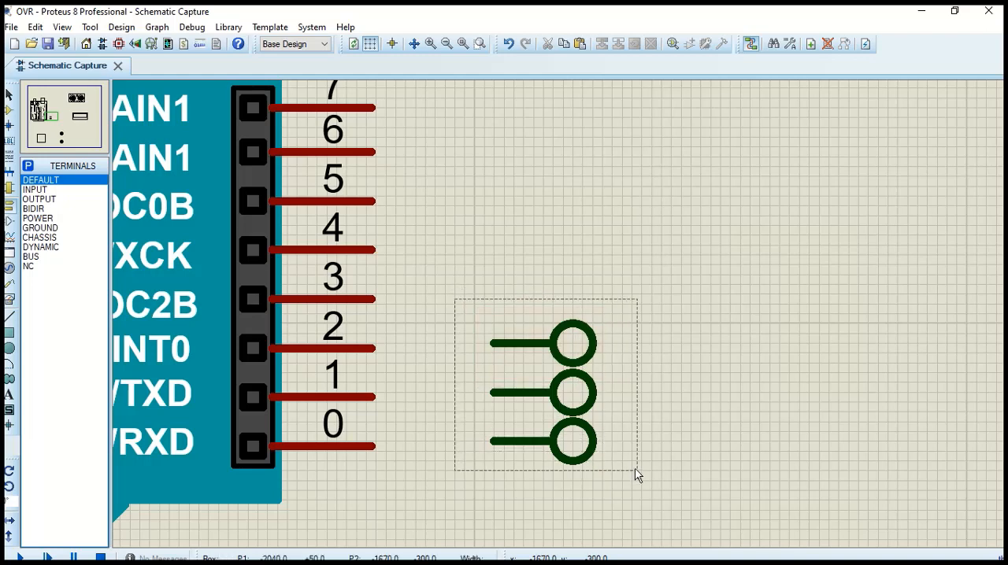
{"action": "right_click", "coordinate": [593, 376]}
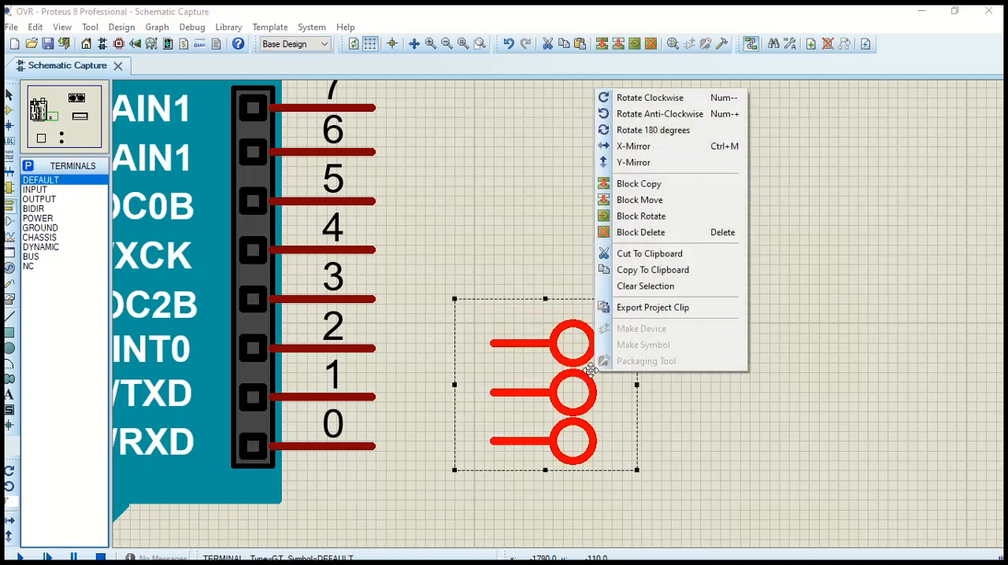
{"action": "left_click", "coordinate": [630, 272]}
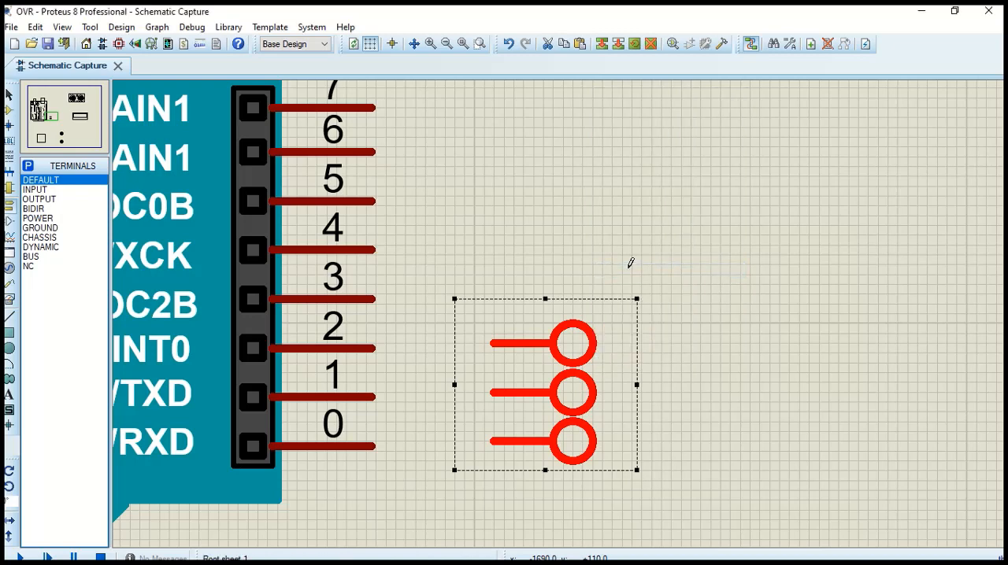
{"action": "left_click", "coordinate": [524, 243]}
{"action": "right_click", "coordinate": [516, 244]}
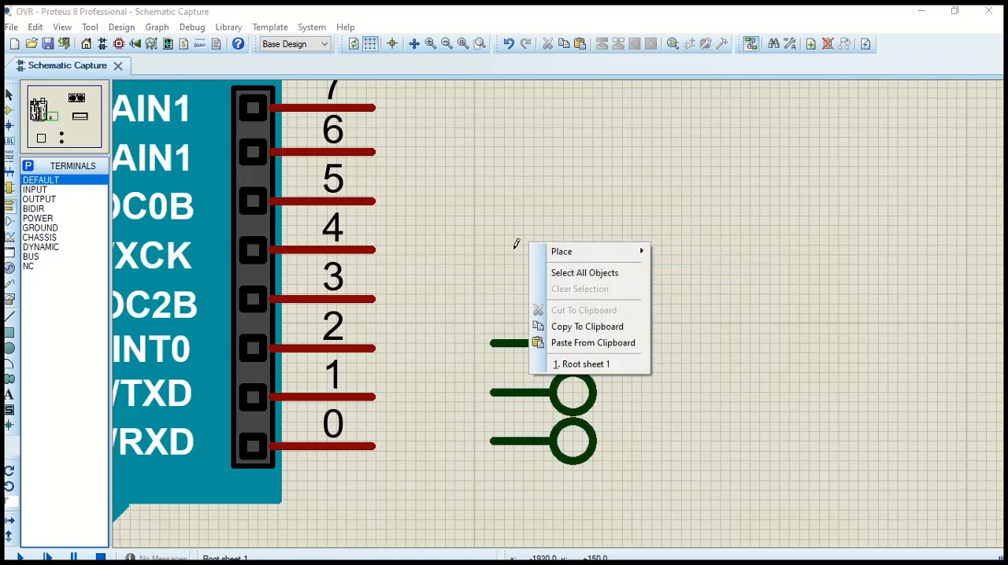
{"action": "left_click", "coordinate": [560, 343]}
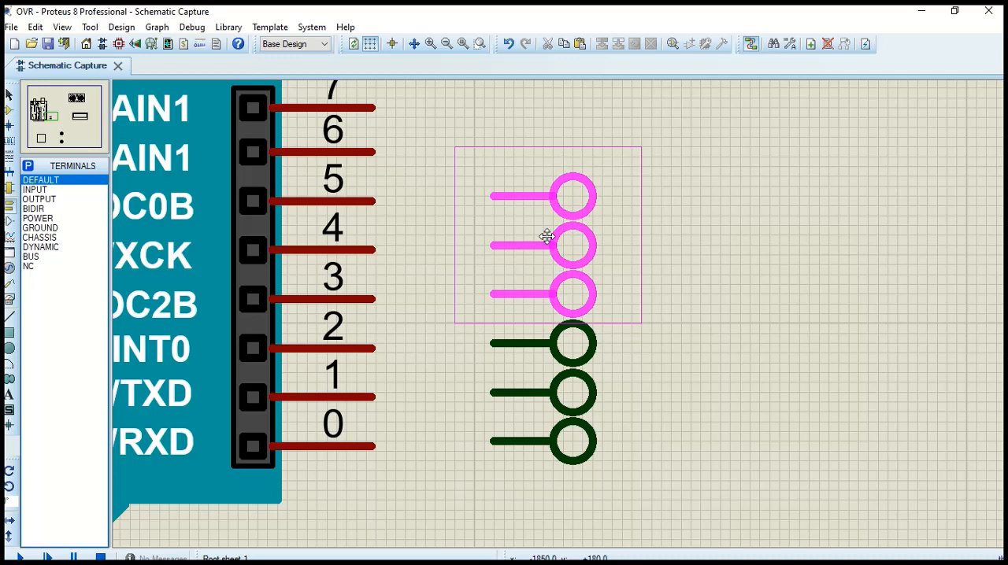
{"action": "left_click", "coordinate": [546, 237]}
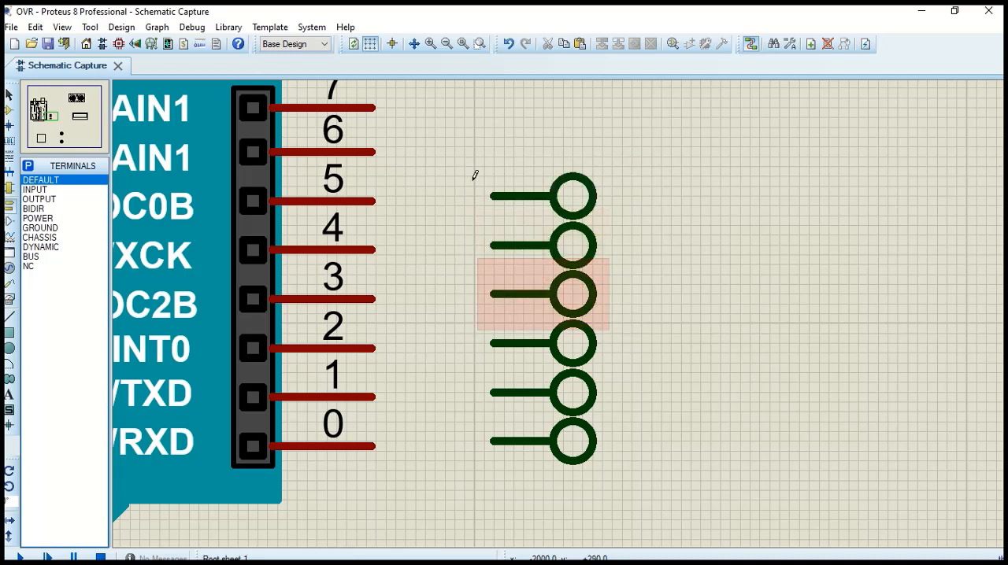
Try to copy the six terminals beside pins 0 to 5 as a group and paste them above
{"action": "left_click_drag", "start_coordinate": [470, 171], "coordinate": [632, 481]}
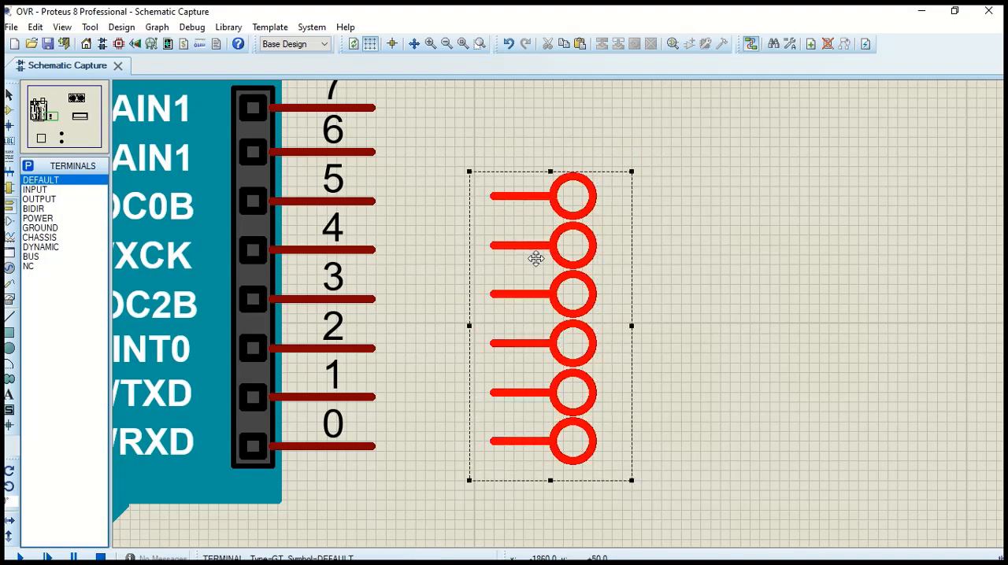
{"action": "right_click", "coordinate": [536, 251]}
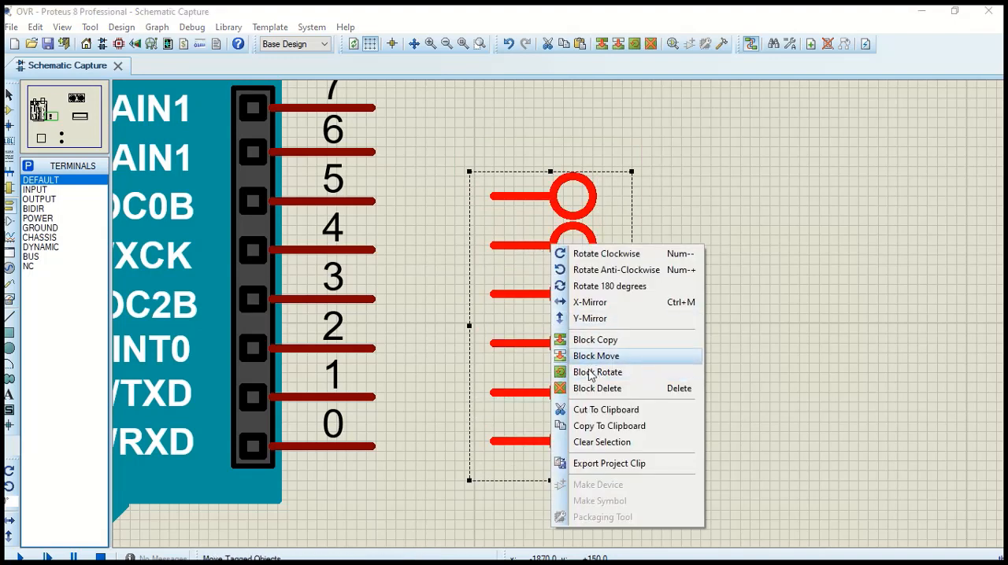
{"action": "left_click", "coordinate": [587, 430]}
{"action": "scroll", "coordinate": [558, 313], "scroll_direction": "up", "scroll_amount": 2}
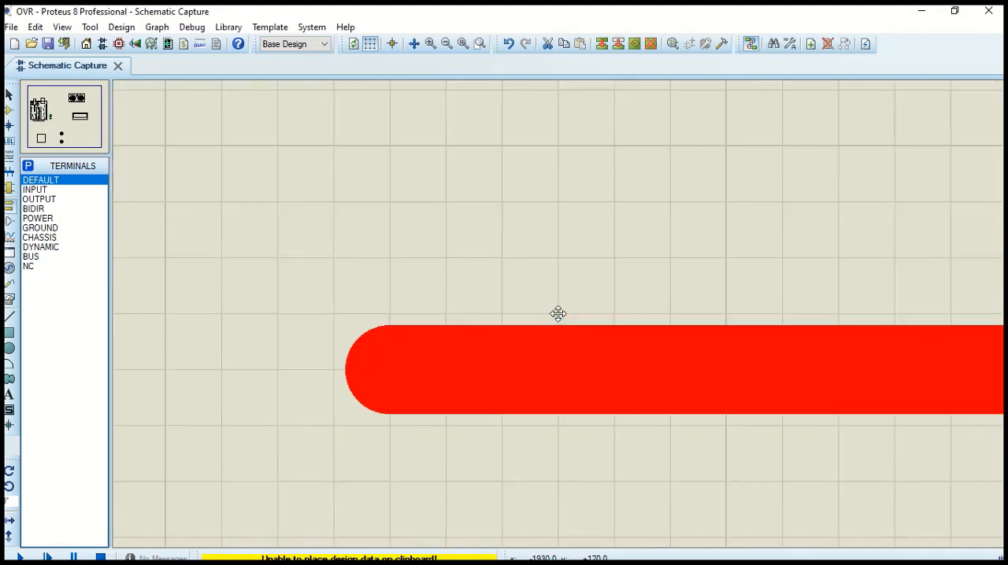
{"action": "scroll", "coordinate": [558, 313], "scroll_direction": "down", "scroll_amount": 3}
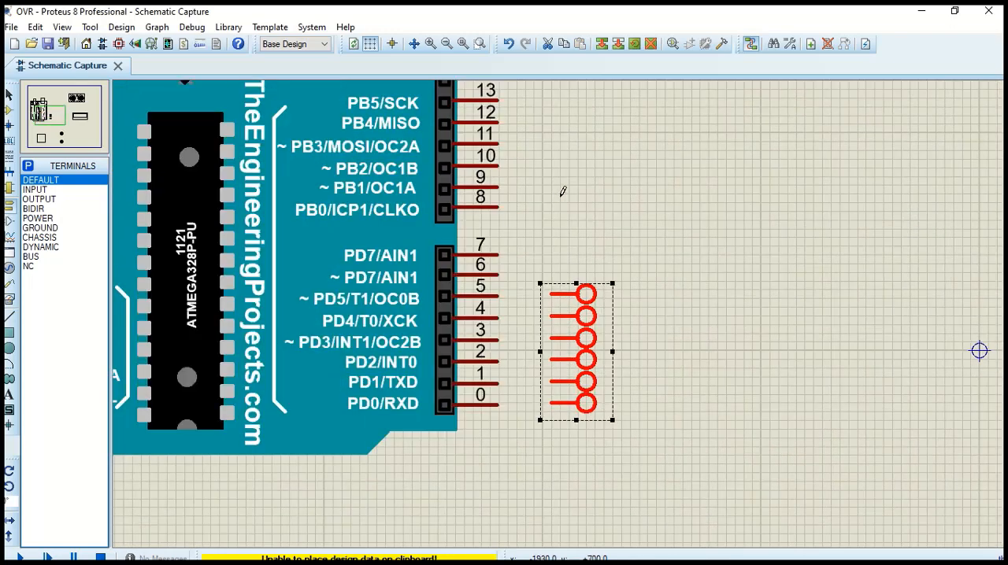
{"action": "left_click", "coordinate": [573, 186]}
{"action": "right_click", "coordinate": [574, 186]}
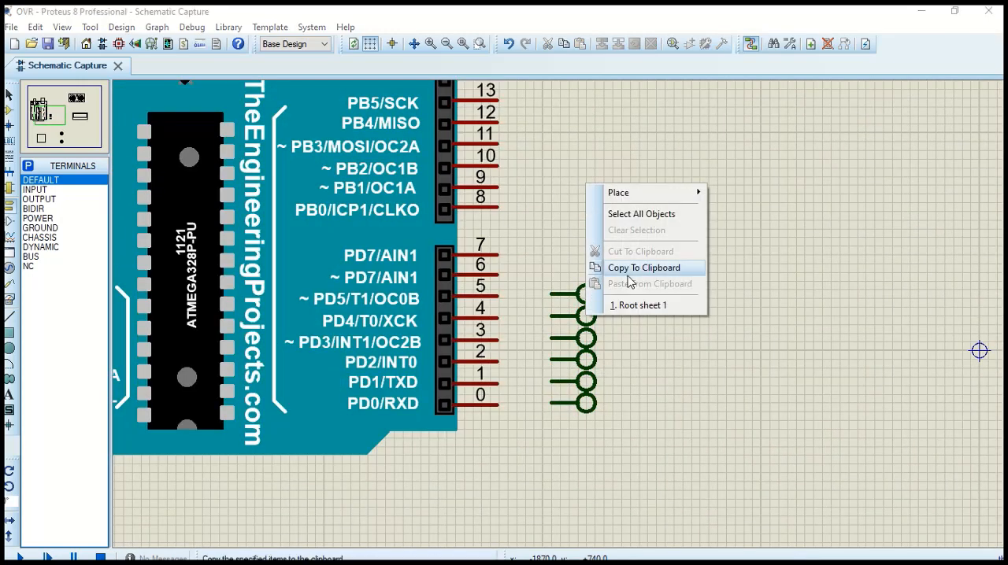
{"action": "left_click", "coordinate": [567, 256]}
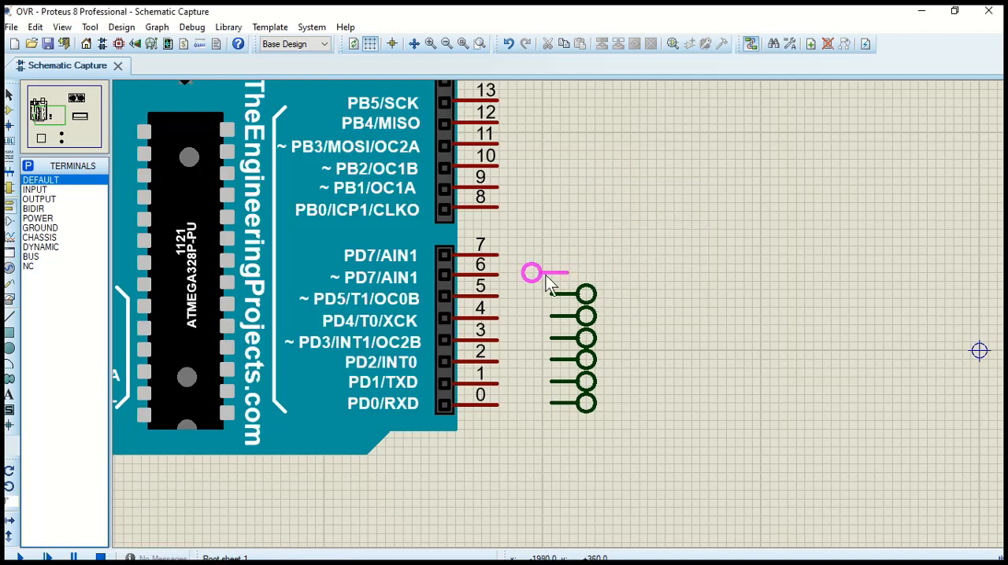
Copy the six terminals beside pins 0 to 5 as a group and paste them beside the Arduino's pins 8 to 13
{"action": "left_click_drag", "start_coordinate": [532, 266], "coordinate": [624, 418]}
{"action": "right_click", "coordinate": [580, 315]}
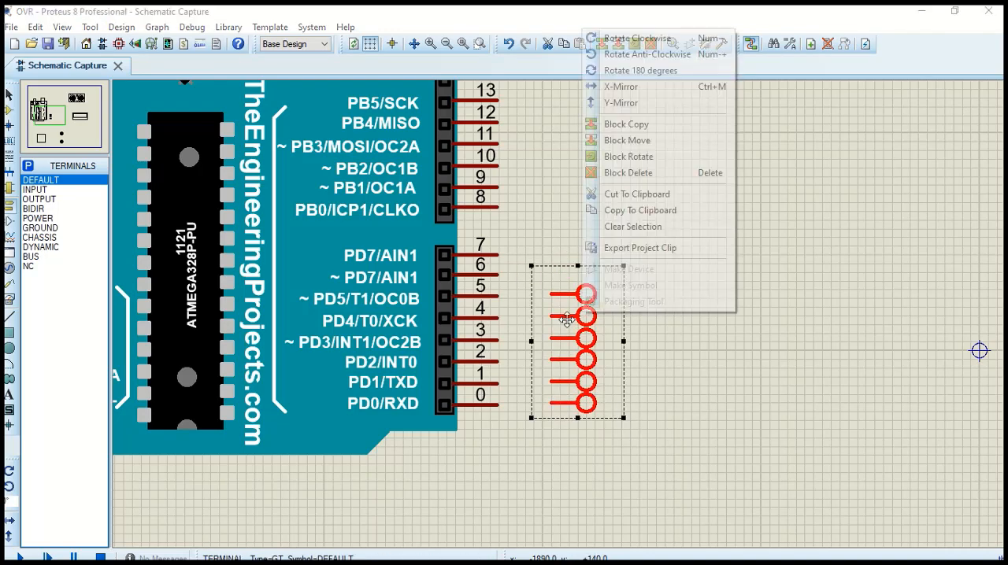
{"action": "left_click", "coordinate": [610, 210]}
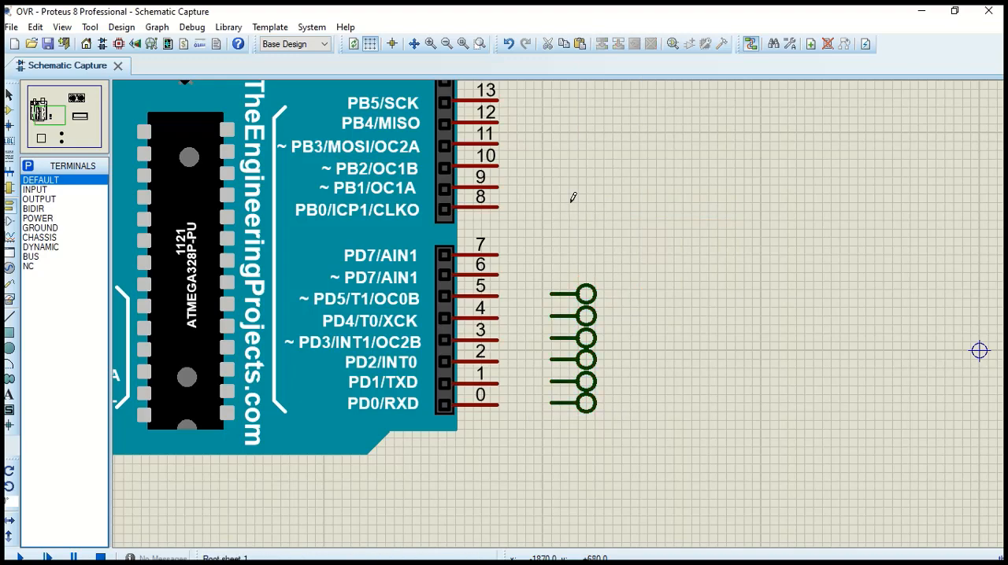
{"action": "right_click", "coordinate": [573, 198]}
{"action": "left_click", "coordinate": [650, 296]}
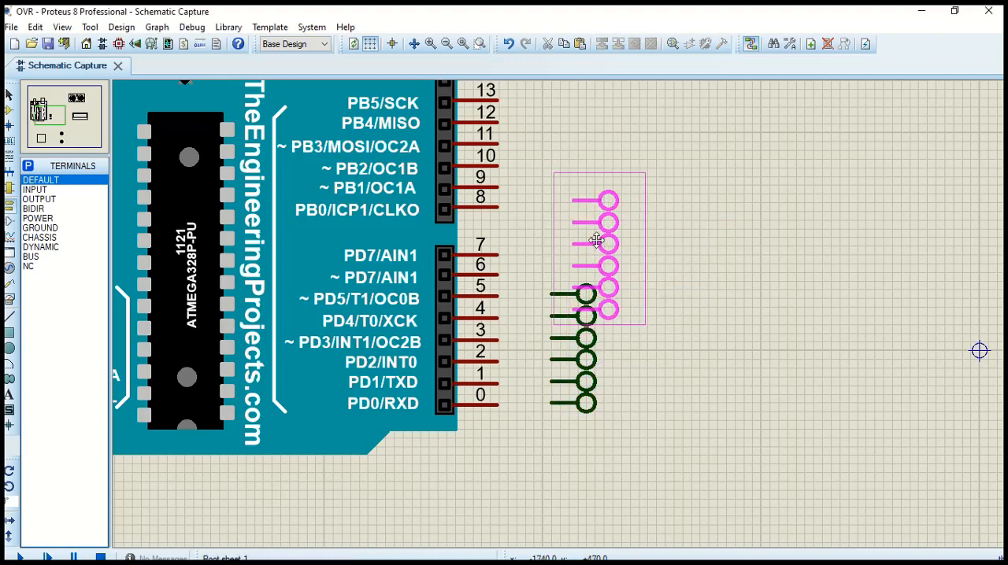
{"action": "scroll", "coordinate": [599, 252], "scroll_direction": "up", "scroll_amount": 2}
{"action": "scroll", "coordinate": [557, 314], "scroll_direction": "up", "scroll_amount": 1}
{"action": "scroll", "coordinate": [557, 311], "scroll_direction": "down", "scroll_amount": 3}
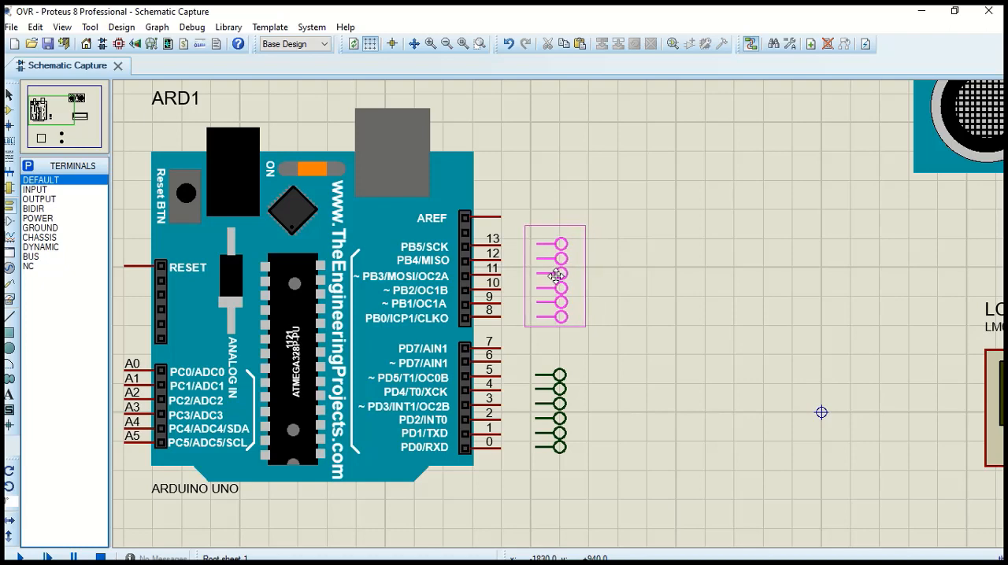
{"action": "left_click", "coordinate": [555, 276]}
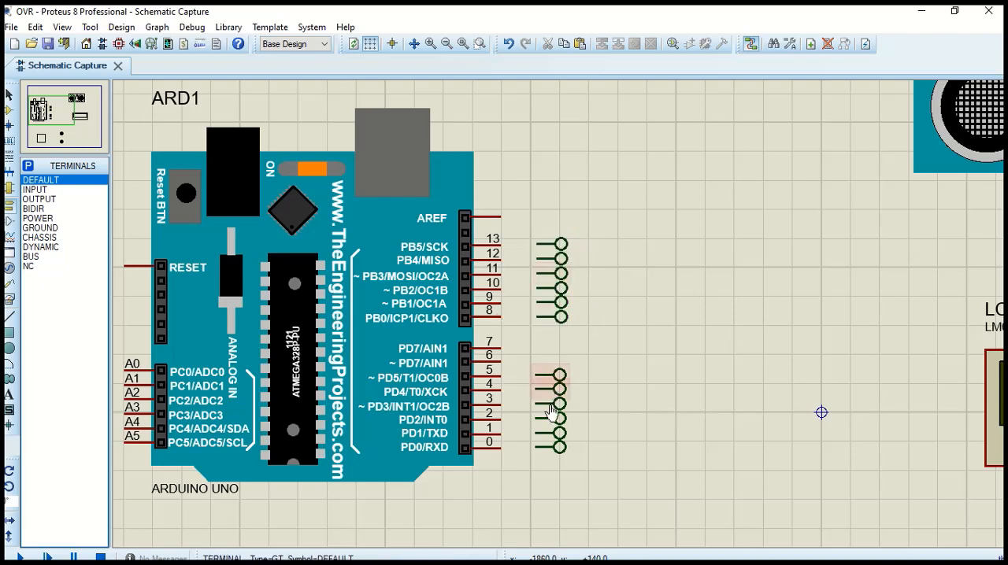
Copy the two terminals beside pins 4 and 5 and paste them directly above, level with pins 6 and 7
{"action": "scroll", "coordinate": [557, 416], "scroll_direction": "up", "scroll_amount": 1}
{"action": "scroll", "coordinate": [558, 322], "scroll_direction": "up", "scroll_amount": 1}
{"action": "right_click", "coordinate": [587, 225]}
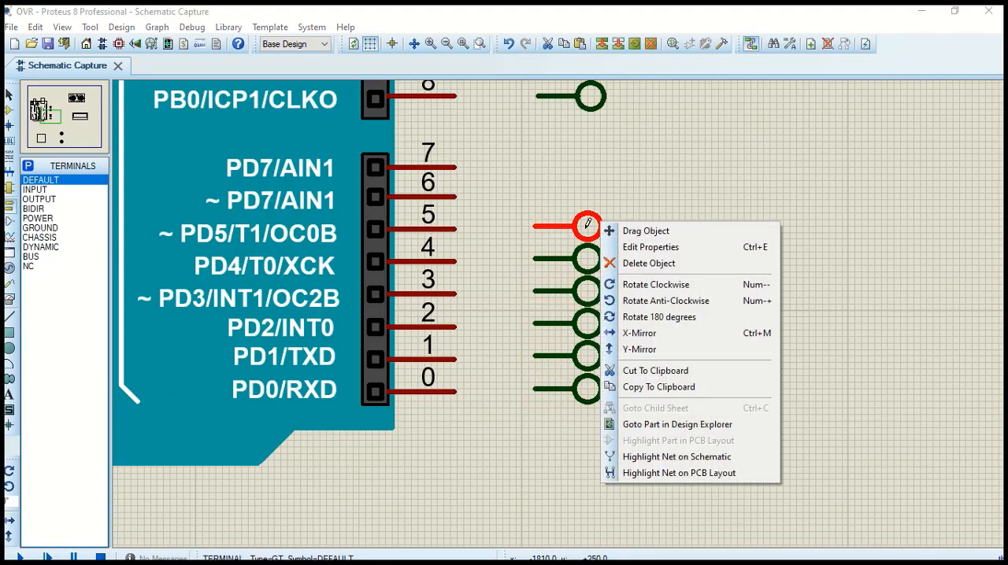
{"action": "left_click", "coordinate": [653, 386]}
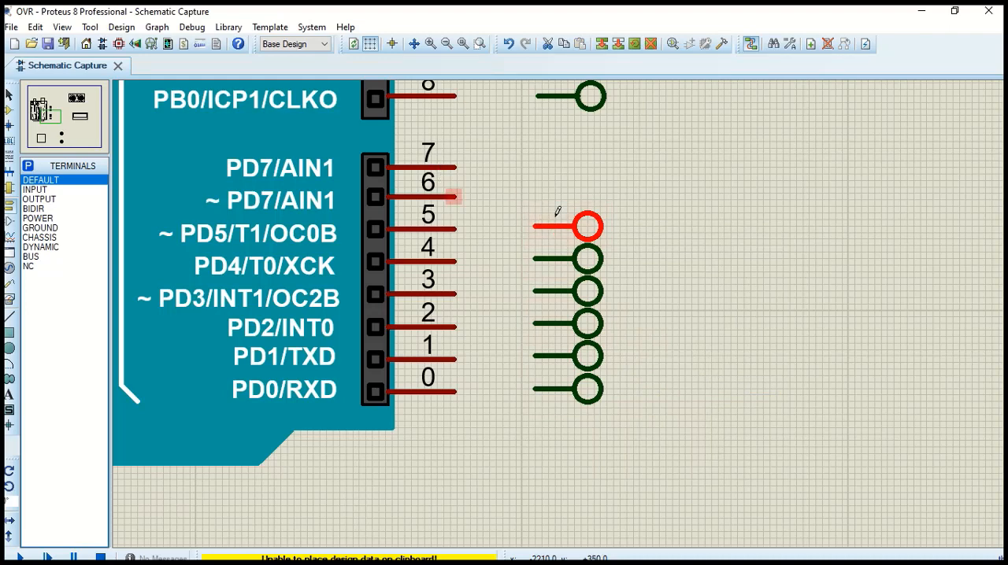
{"action": "left_click_drag", "start_coordinate": [517, 198], "coordinate": [610, 276]}
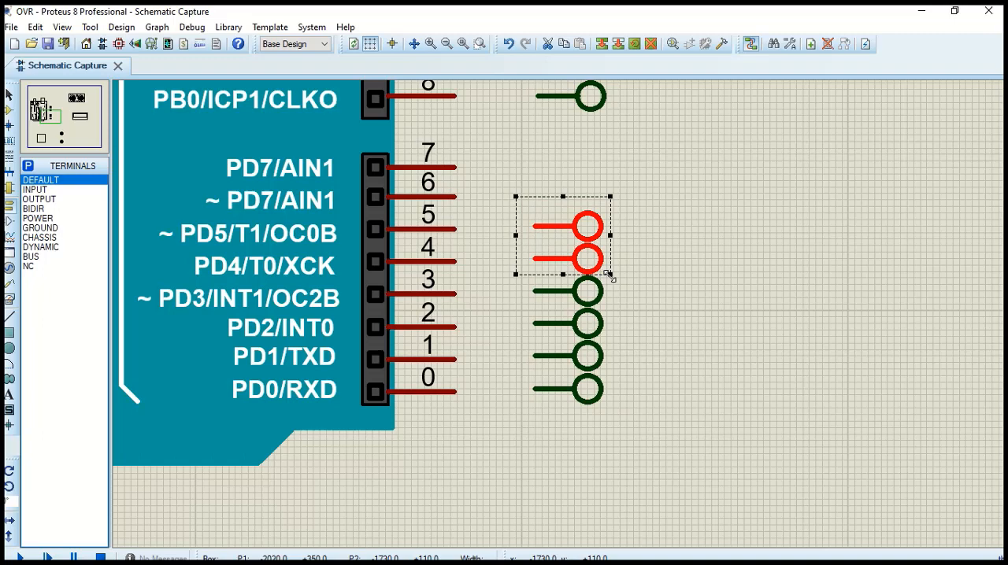
{"action": "right_click", "coordinate": [597, 229]}
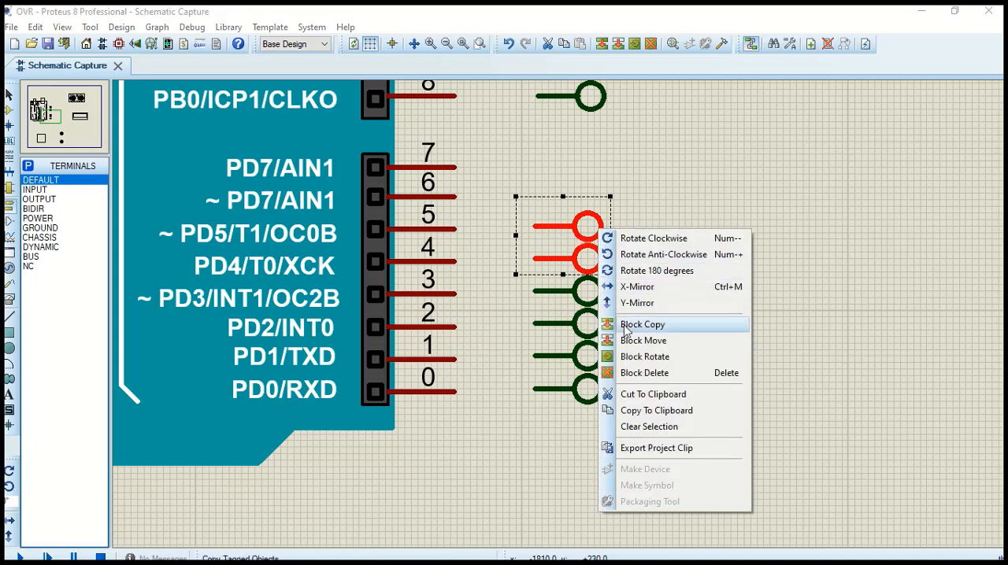
{"action": "left_click", "coordinate": [658, 410]}
{"action": "right_click", "coordinate": [565, 165]}
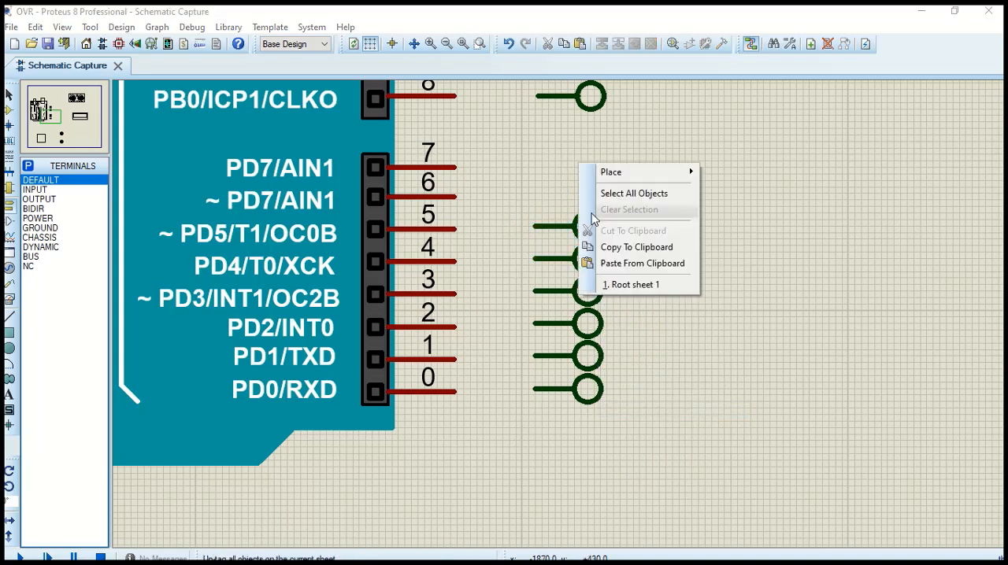
{"action": "left_click", "coordinate": [618, 264]}
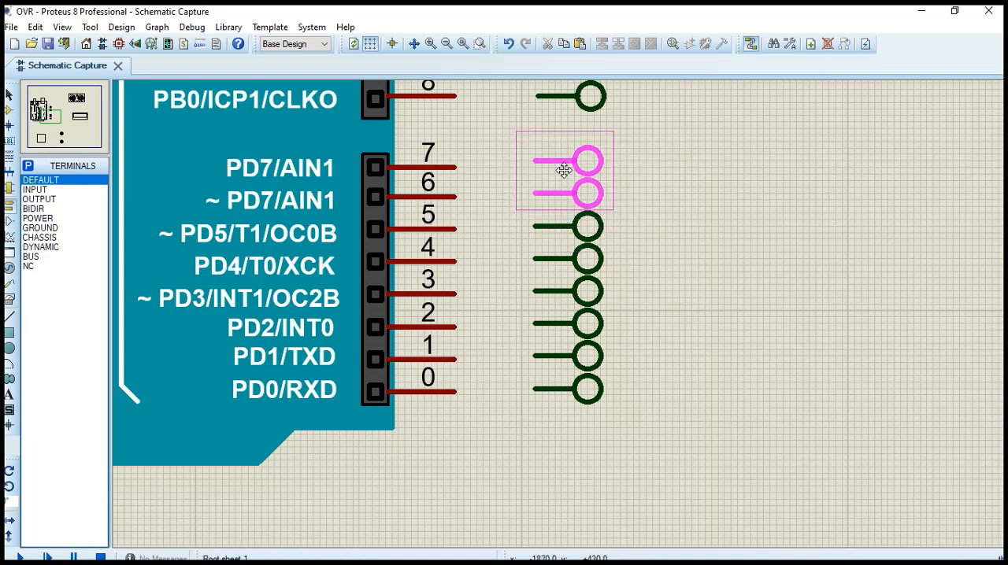
{"action": "left_click", "coordinate": [563, 169]}
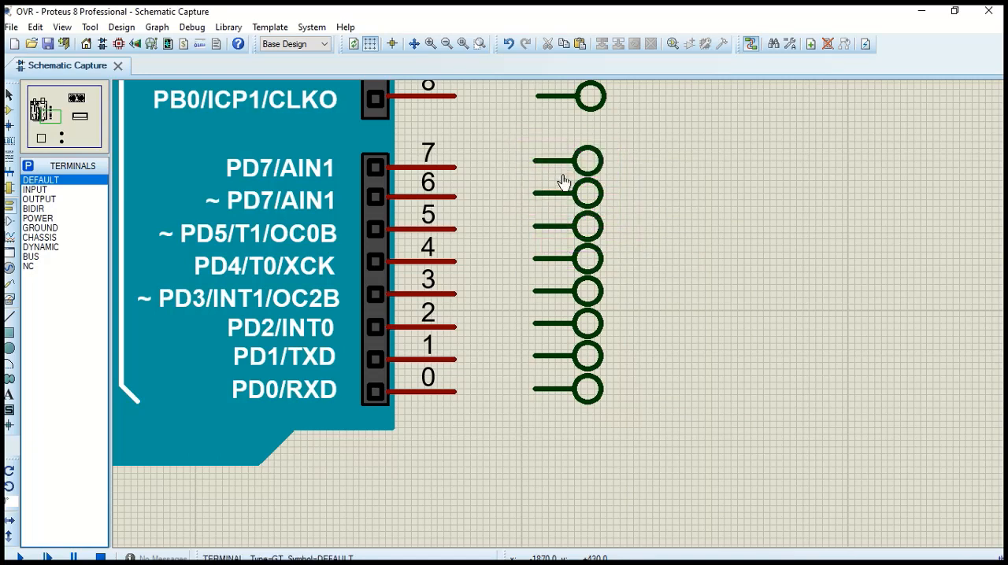
Wire the Arduino's pins 13, 12 and 11 to the terminals beside them
{"action": "scroll", "coordinate": [493, 246], "scroll_direction": "down", "scroll_amount": 2}
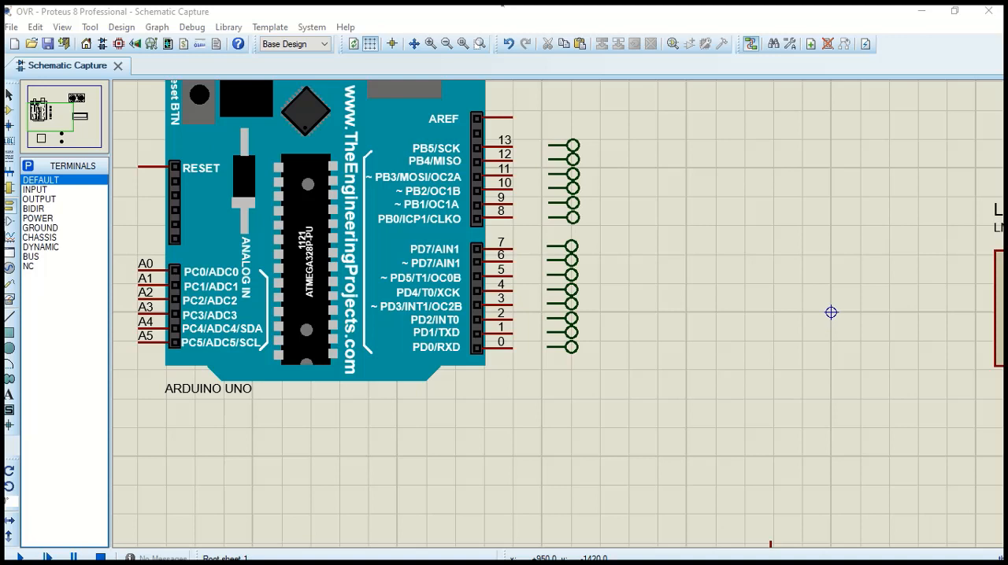
{"action": "left_click", "coordinate": [512, 144]}
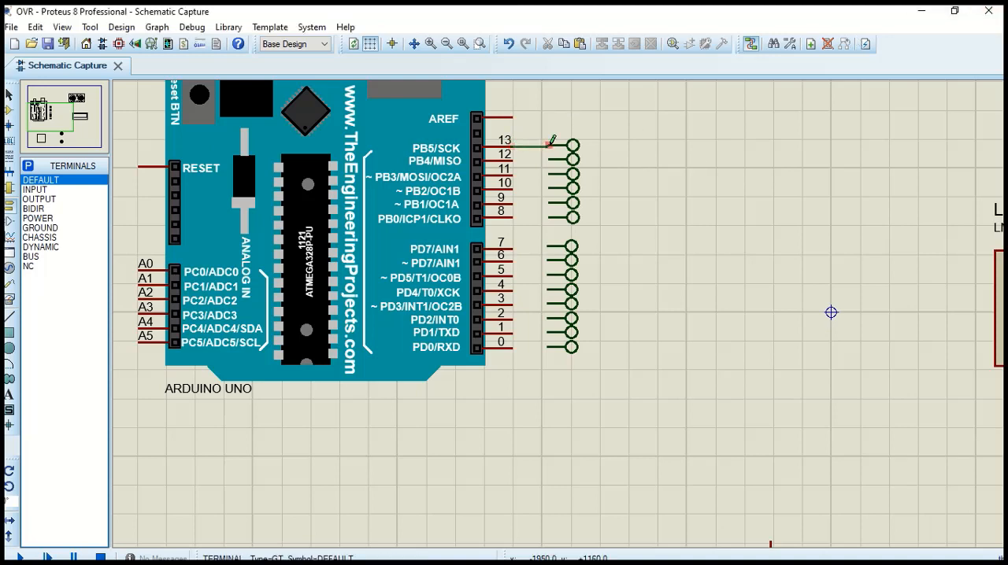
{"action": "left_click", "coordinate": [551, 144]}
{"action": "scroll", "coordinate": [551, 145], "scroll_direction": "up", "scroll_amount": 1}
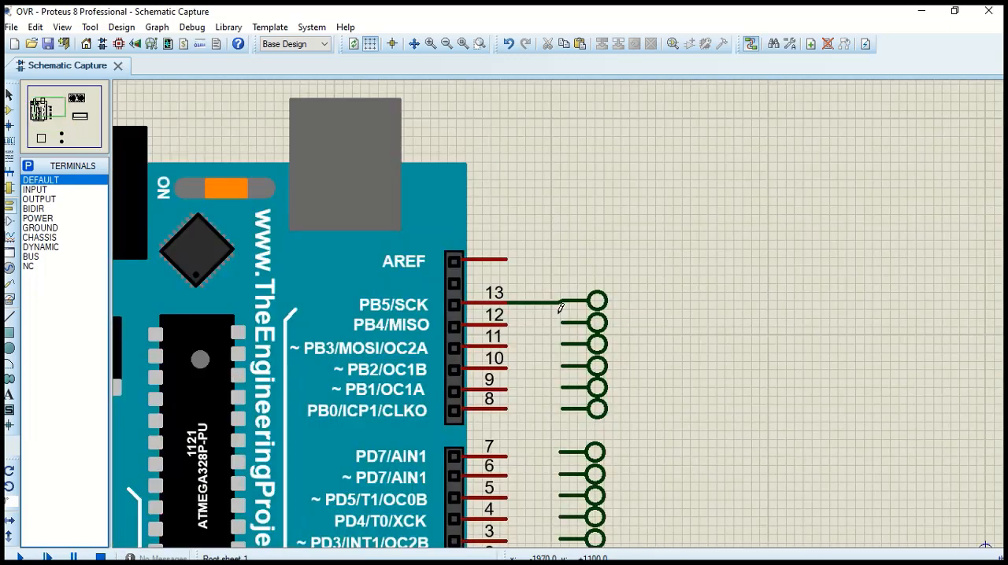
{"action": "scroll", "coordinate": [555, 236], "scroll_direction": "down", "scroll_amount": 1}
{"action": "scroll", "coordinate": [553, 223], "scroll_direction": "down", "scroll_amount": 1}
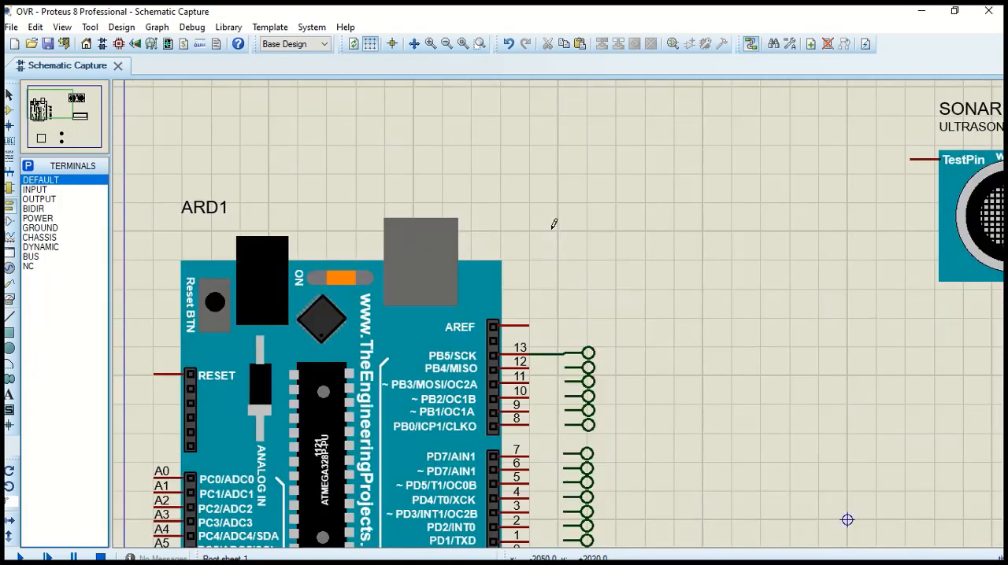
{"action": "left_click", "coordinate": [533, 361]}
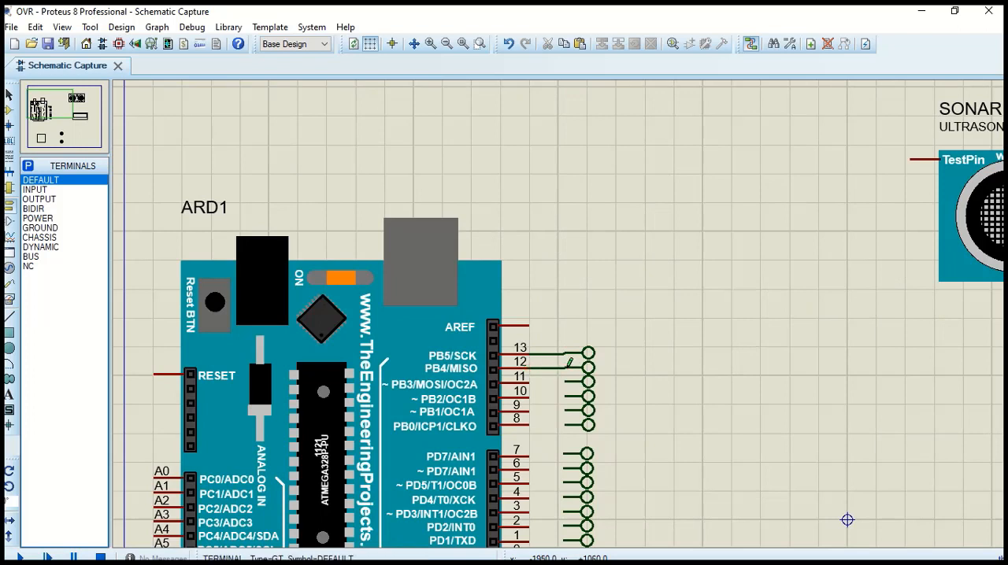
{"action": "left_click", "coordinate": [569, 363]}
{"action": "left_click", "coordinate": [531, 380]}
{"action": "left_click", "coordinate": [570, 381]}
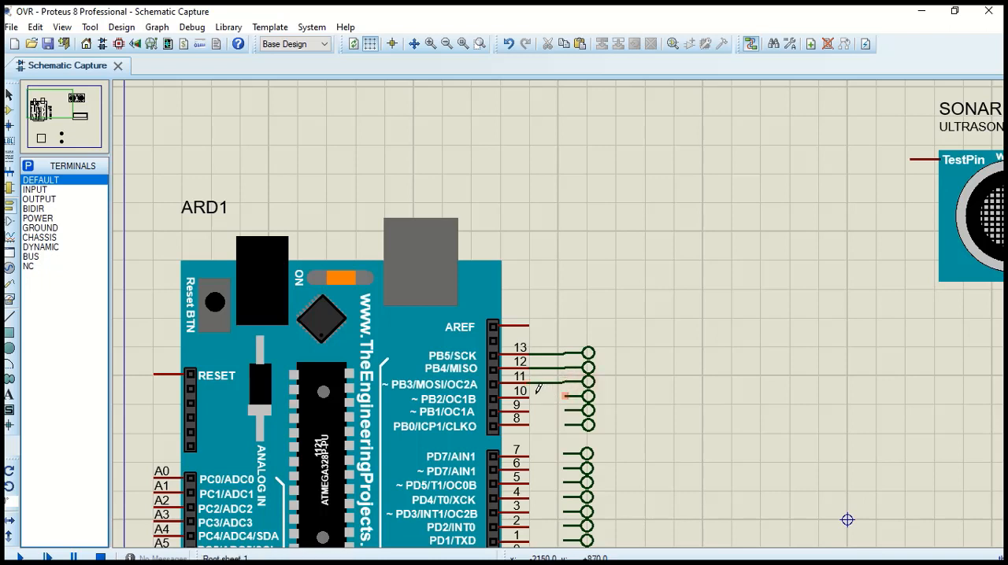
Wire the Arduino's pins 10, 9 and 8 to their adjacent terminals
{"action": "left_click", "coordinate": [531, 396]}
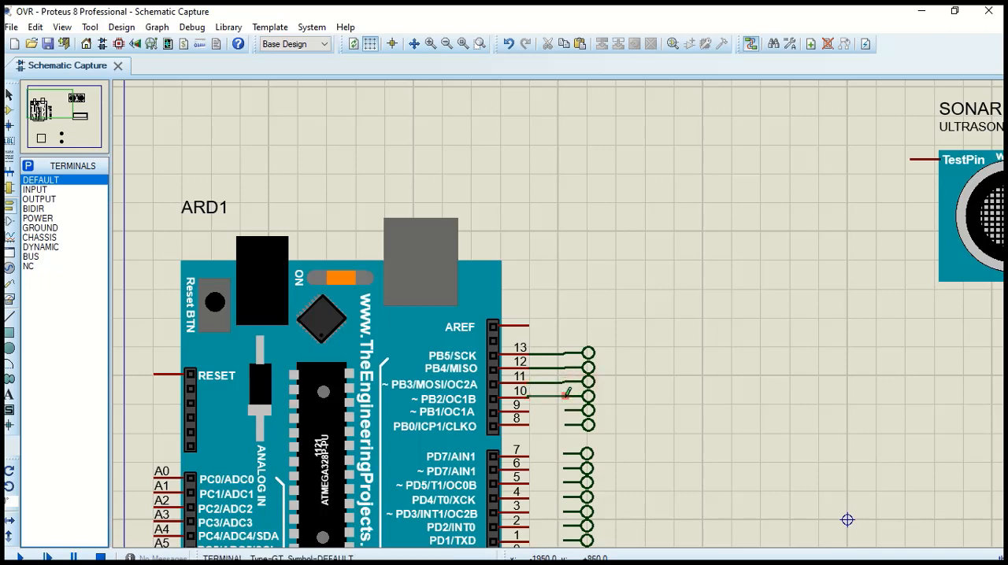
{"action": "left_click", "coordinate": [569, 395]}
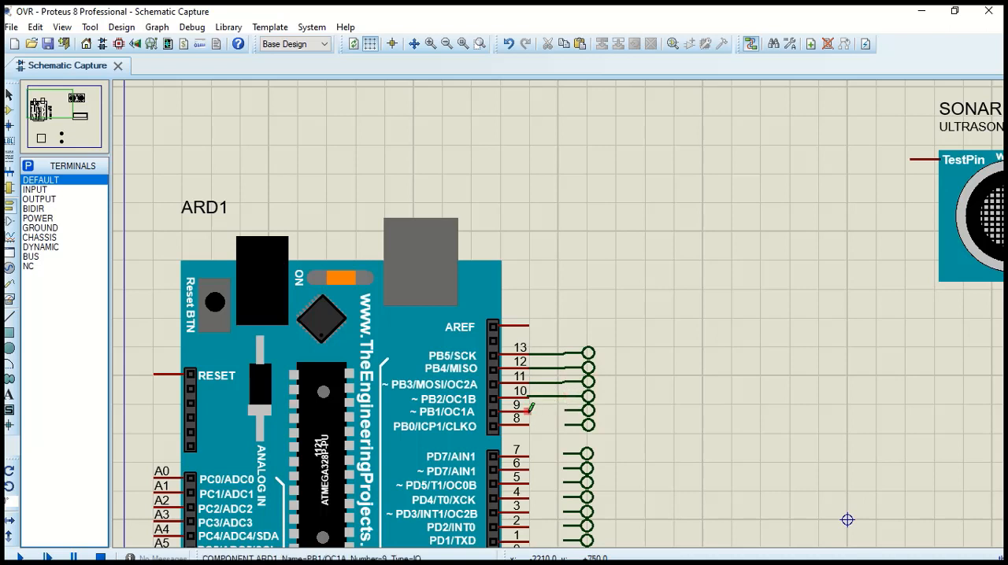
{"action": "left_click", "coordinate": [530, 411]}
{"action": "left_click", "coordinate": [568, 411]}
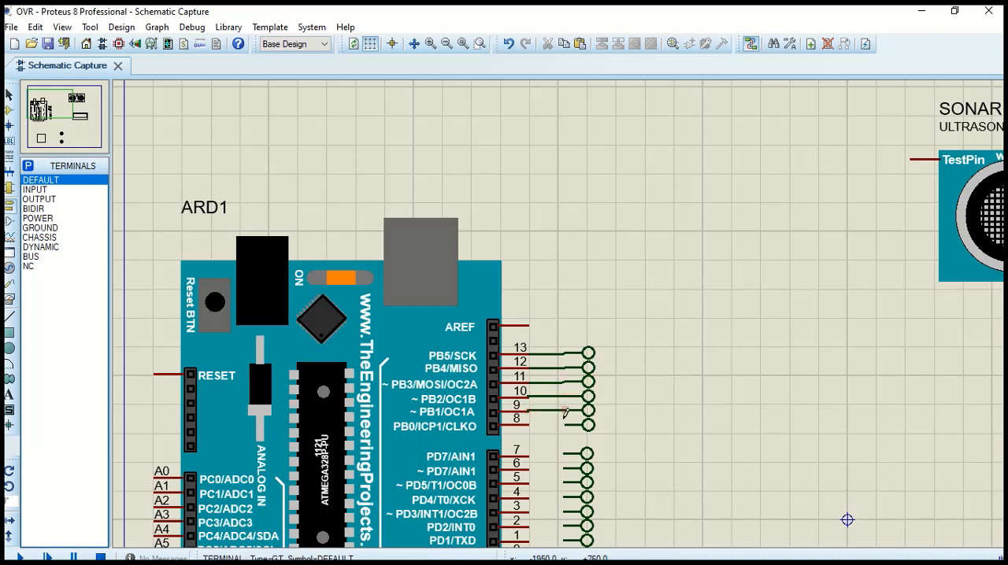
{"action": "left_click", "coordinate": [529, 425]}
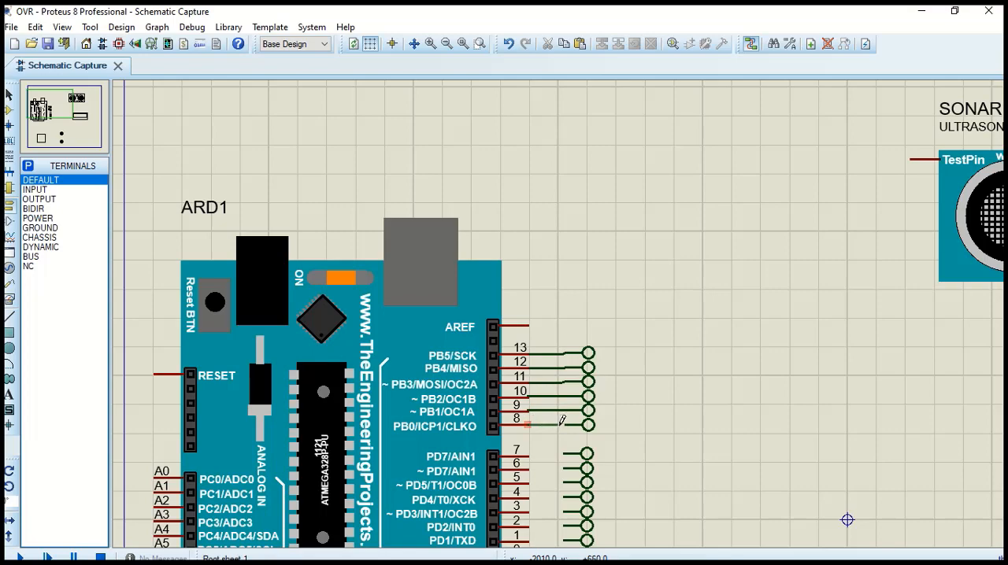
{"action": "left_click", "coordinate": [569, 425]}
Wire the Arduino's pins 0 and 1 to the two lowest terminals
{"action": "scroll", "coordinate": [569, 425], "scroll_direction": "down", "scroll_amount": 2}
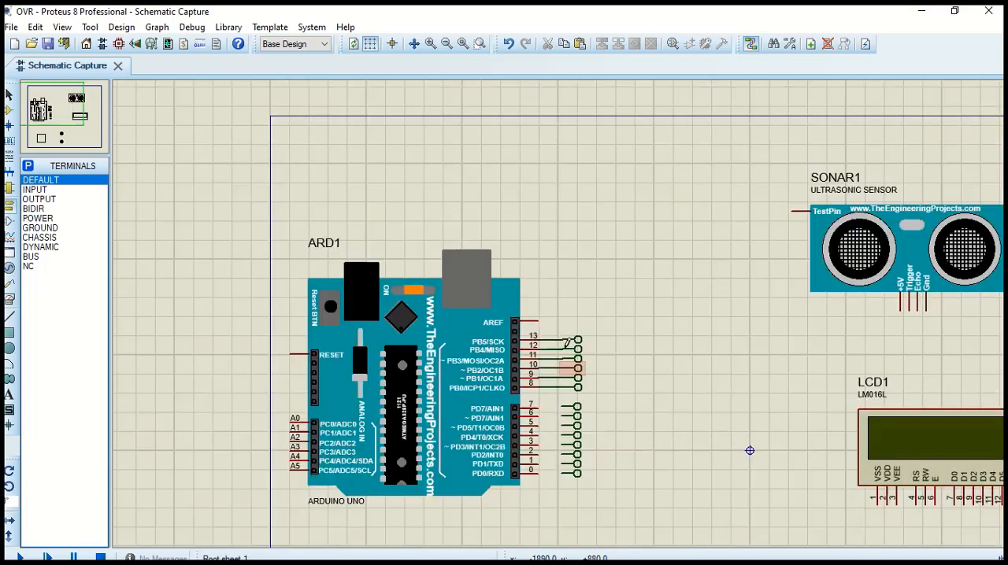
{"action": "scroll", "coordinate": [560, 309], "scroll_direction": "up", "scroll_amount": 1}
{"action": "scroll", "coordinate": [559, 309], "scroll_direction": "up", "scroll_amount": 1}
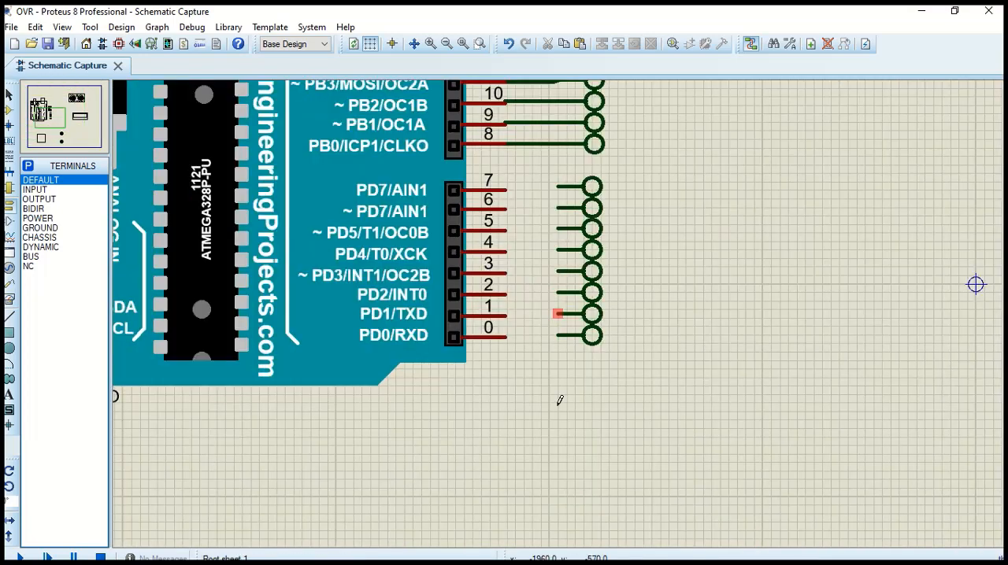
{"action": "scroll", "coordinate": [558, 394], "scroll_direction": "up", "scroll_amount": 1}
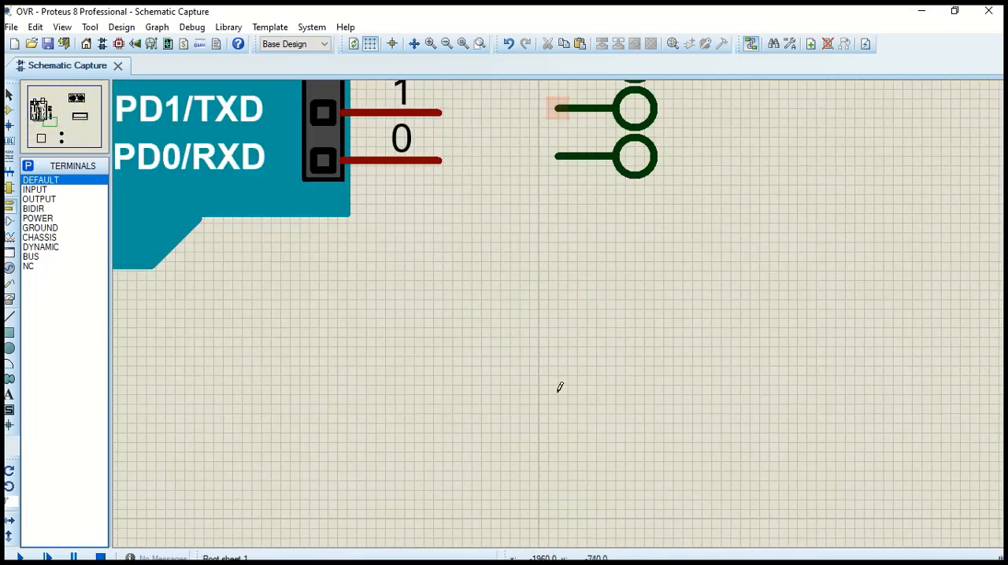
{"action": "left_click", "coordinate": [441, 160]}
{"action": "left_click", "coordinate": [559, 156]}
{"action": "left_click", "coordinate": [559, 155]}
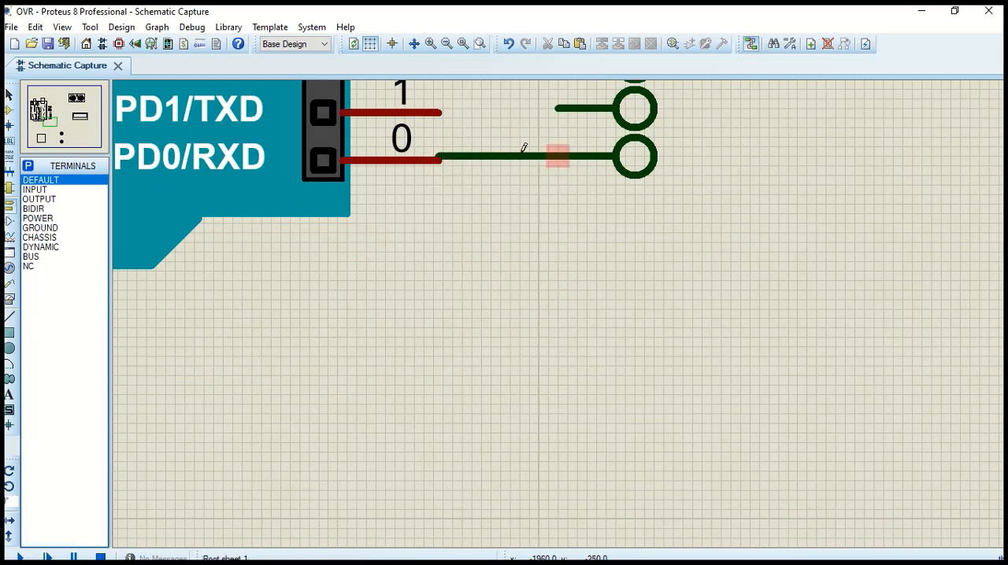
{"action": "left_click", "coordinate": [438, 113]}
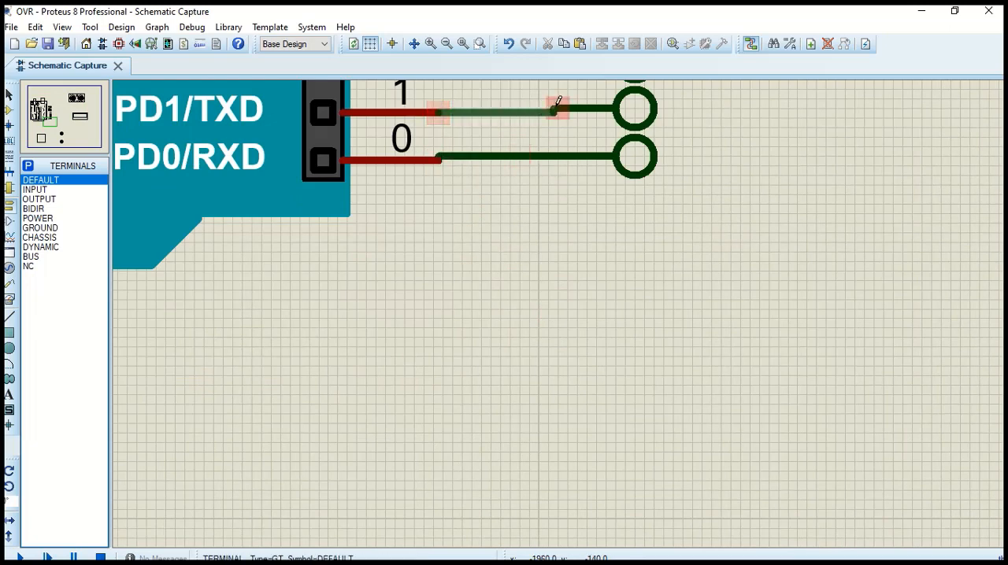
{"action": "left_click", "coordinate": [556, 108]}
Wire the Arduino's pins 3 and 2 to the terminals beside them
{"action": "scroll", "coordinate": [556, 108], "scroll_direction": "up", "scroll_amount": 1}
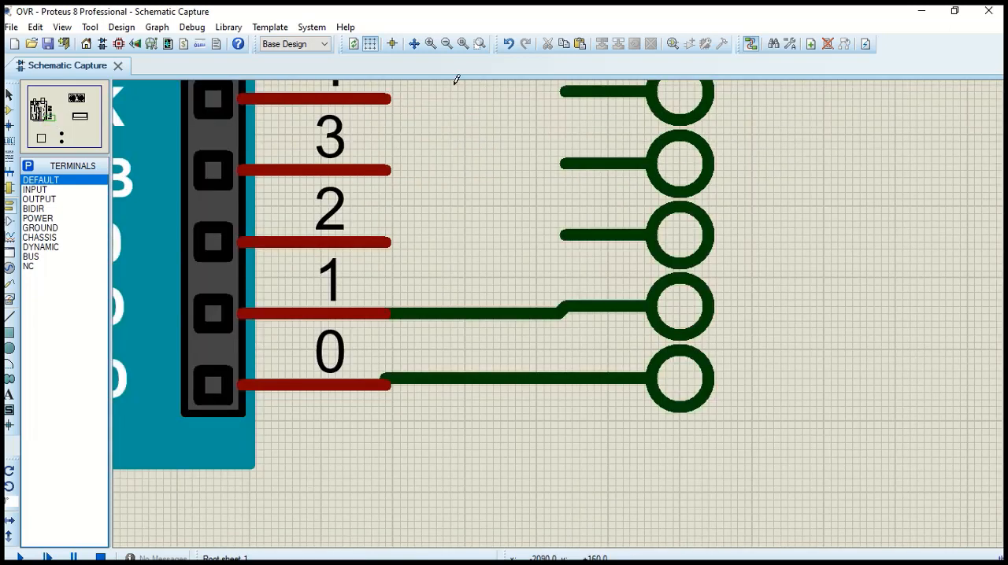
{"action": "left_click", "coordinate": [386, 171]}
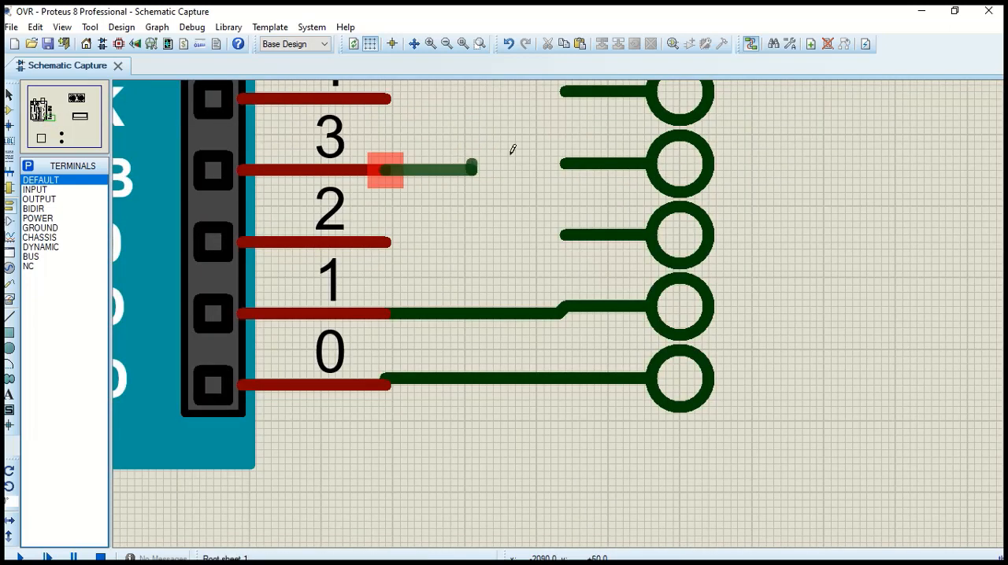
{"action": "left_click", "coordinate": [566, 163]}
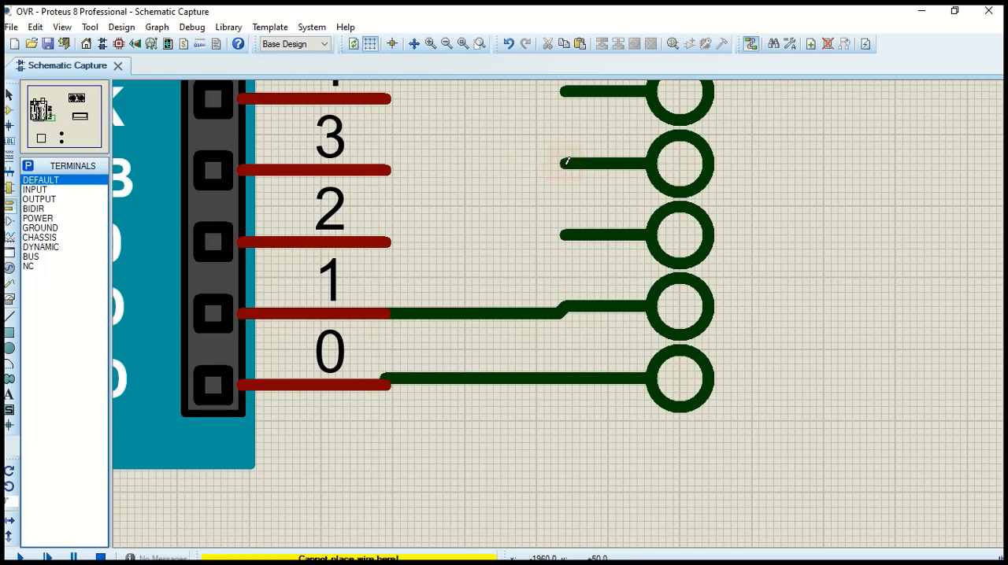
{"action": "left_click", "coordinate": [385, 169]}
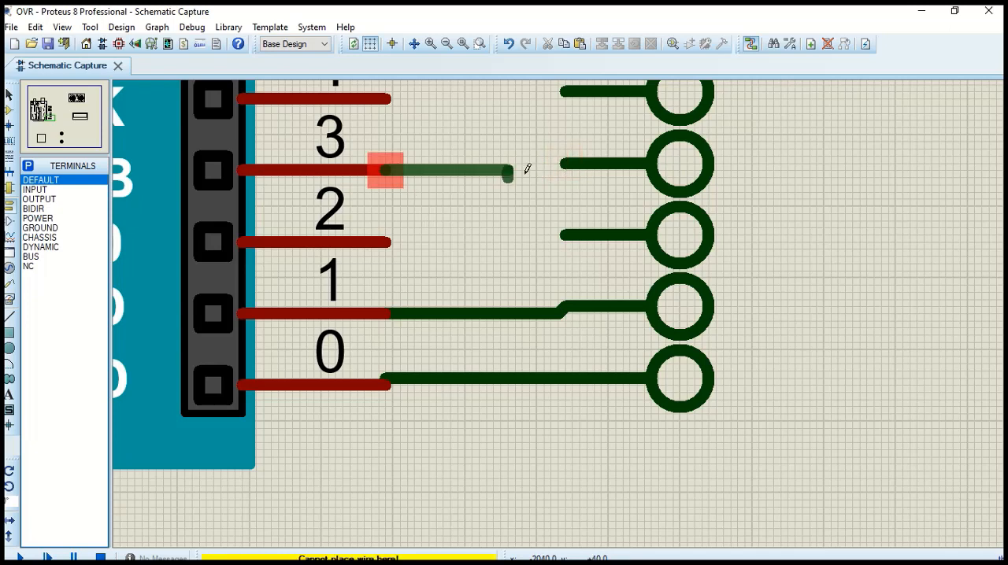
{"action": "left_click", "coordinate": [564, 161]}
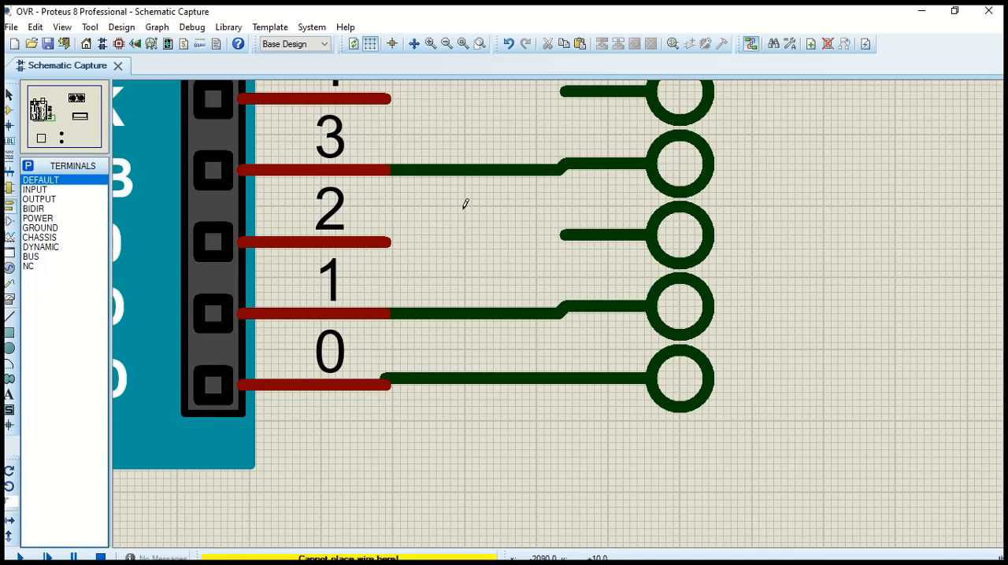
{"action": "left_click", "coordinate": [385, 242]}
{"action": "left_click", "coordinate": [564, 235]}
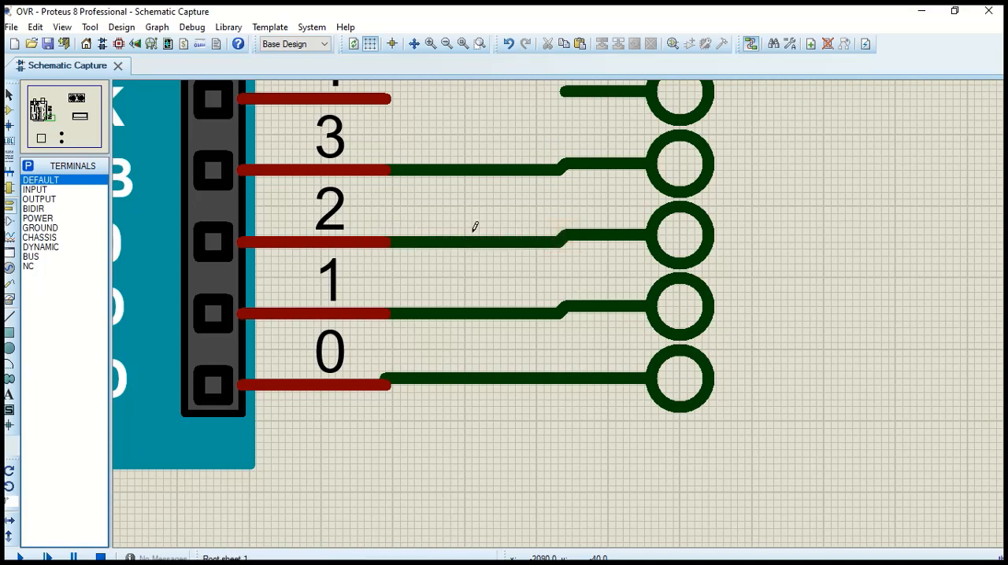
Wire the Arduino's pins 7, 6, 5 and 4 to their adjacent terminals
{"action": "key", "text": "F7"}
{"action": "left_click", "coordinate": [514, 188]}
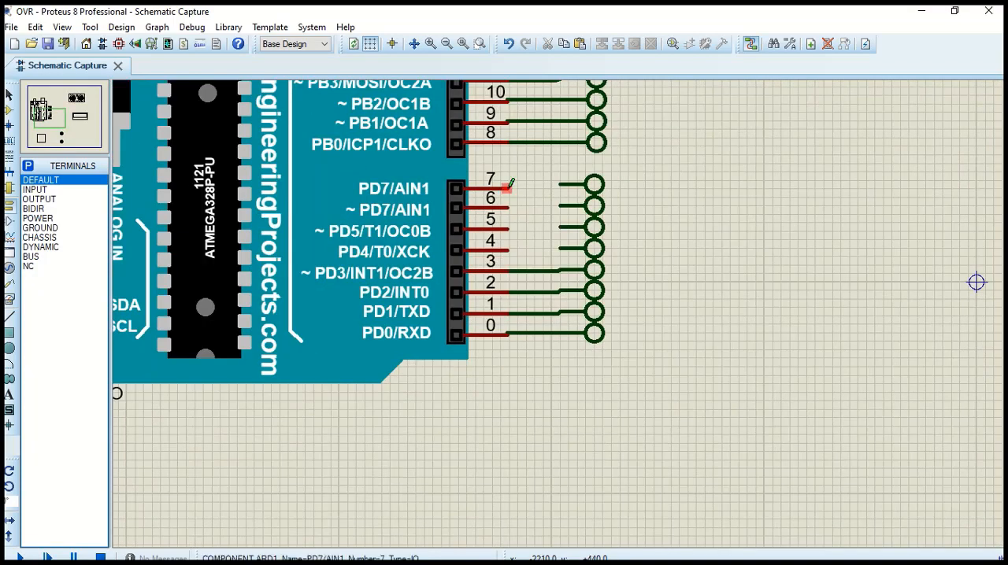
{"action": "left_click", "coordinate": [560, 185]}
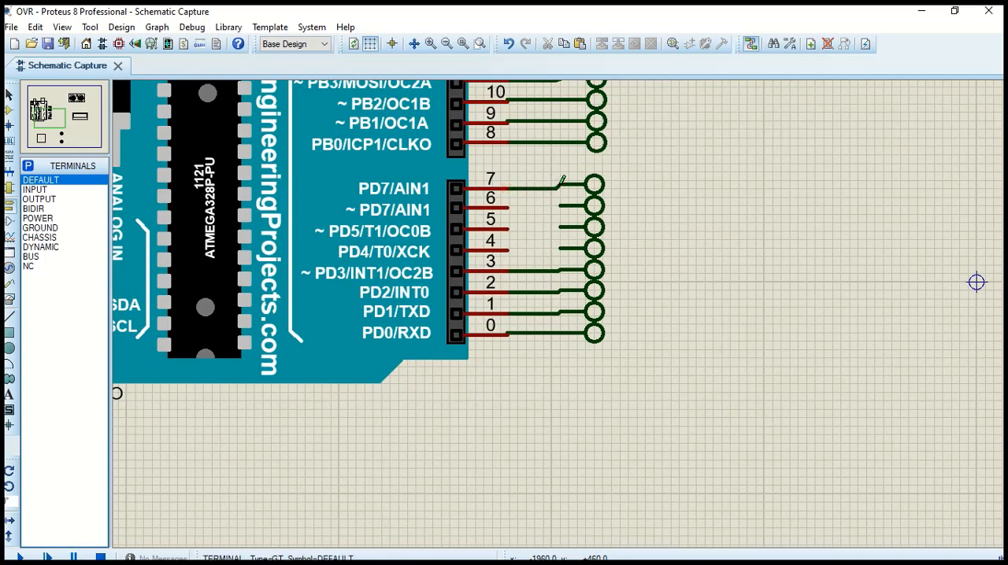
{"action": "left_click", "coordinate": [509, 208]}
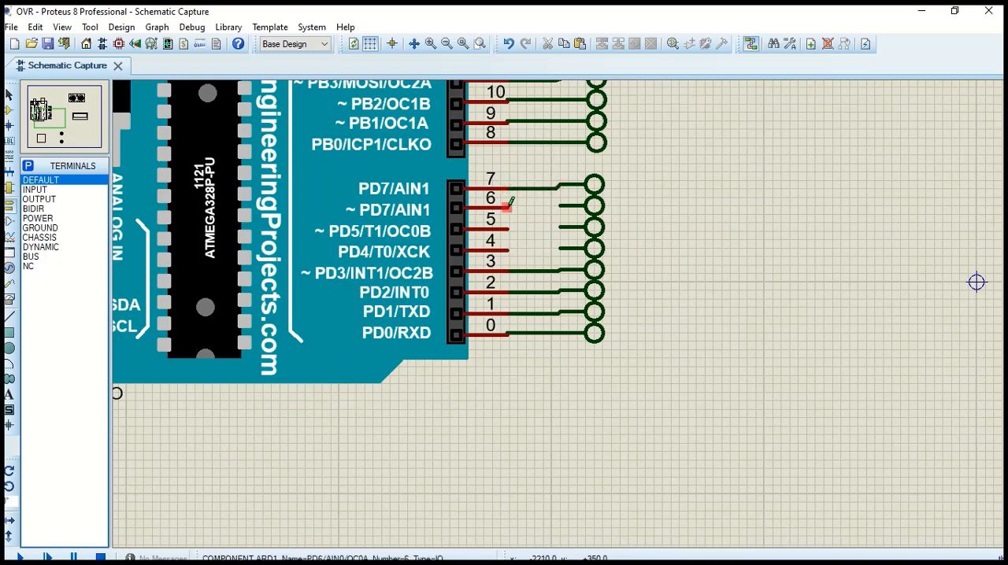
{"action": "left_click", "coordinate": [559, 207]}
{"action": "left_click", "coordinate": [508, 229]}
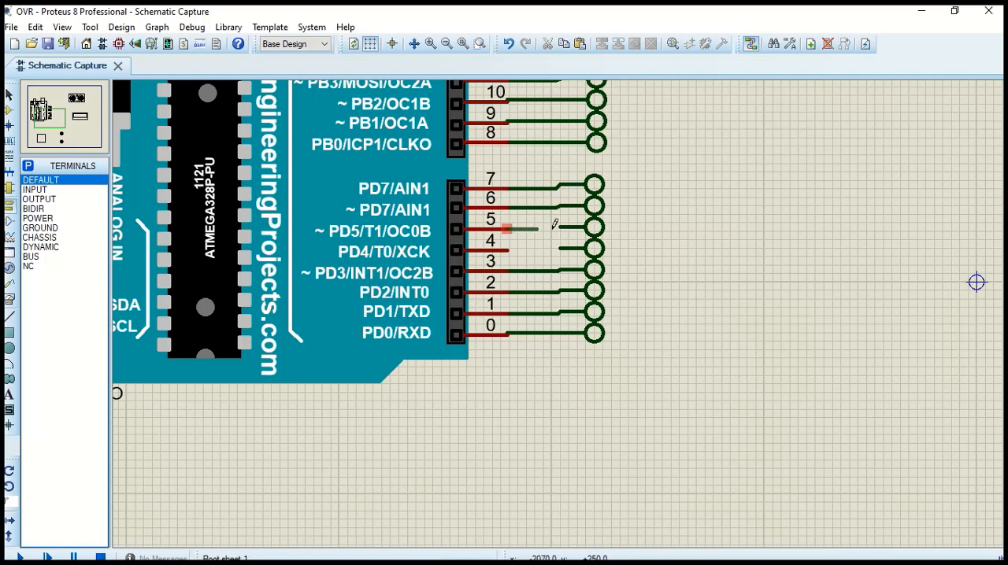
{"action": "left_click", "coordinate": [559, 227]}
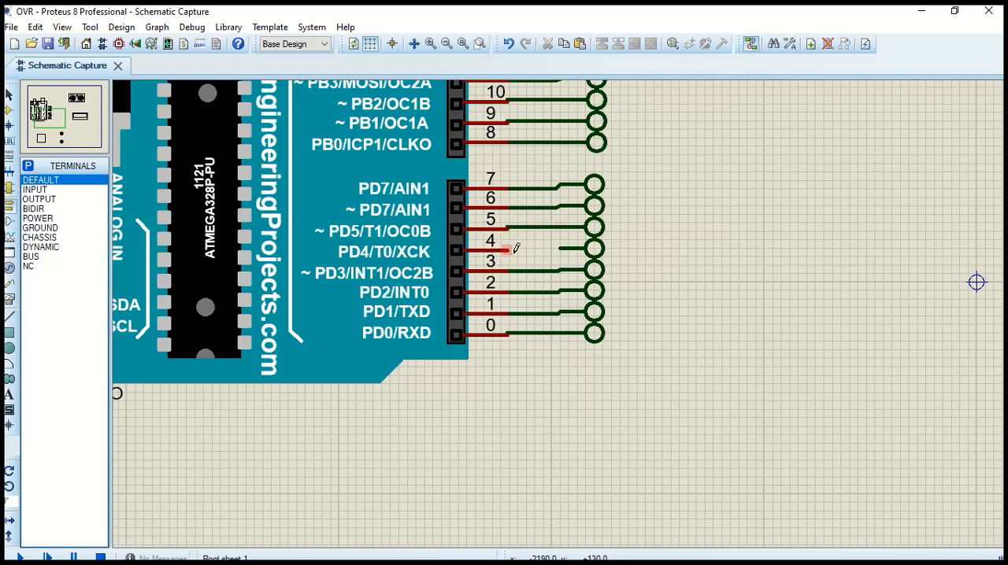
{"action": "left_click", "coordinate": [509, 250]}
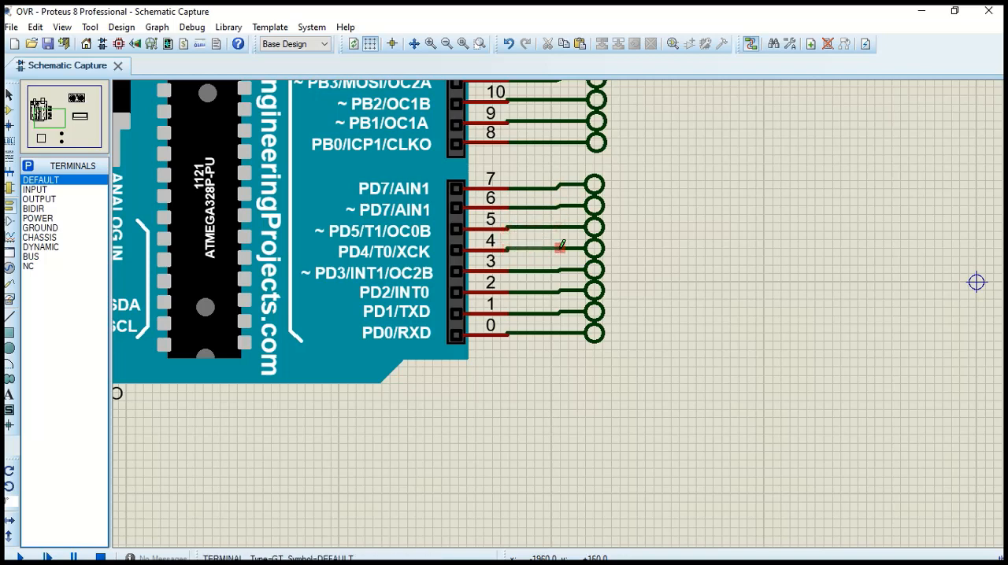
{"action": "left_click", "coordinate": [560, 246]}
Label the terminals wired to Arduino pins 0 and 1 as D0 and D1
{"action": "scroll", "coordinate": [630, 276], "scroll_direction": "down", "scroll_amount": 1}
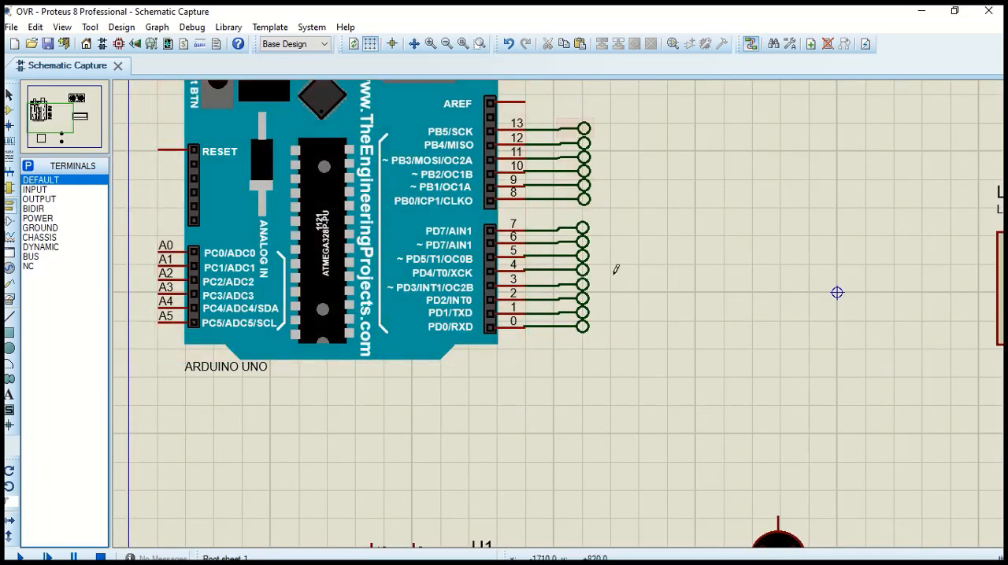
{"action": "double_click", "coordinate": [586, 327]}
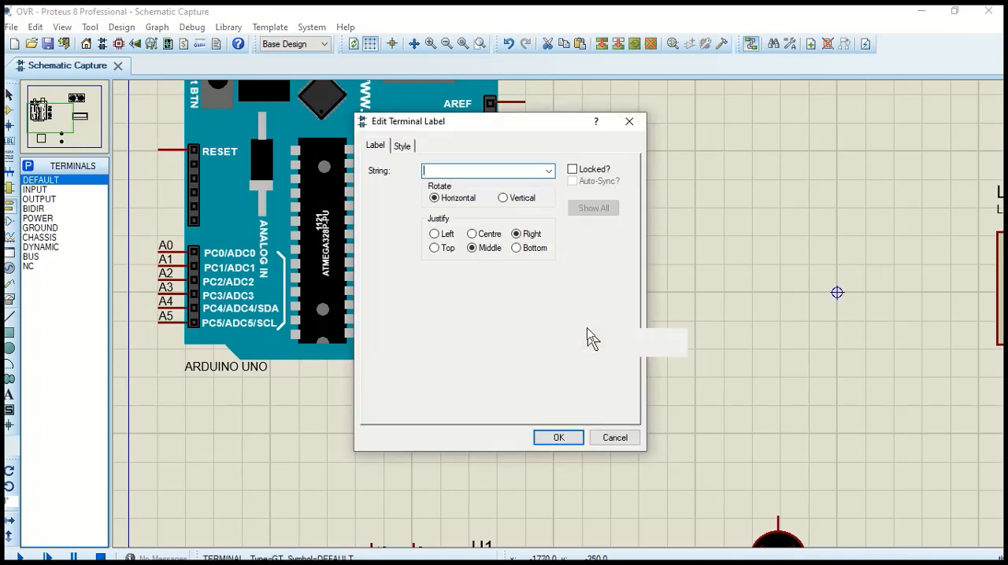
{"action": "key", "text": "Return"}
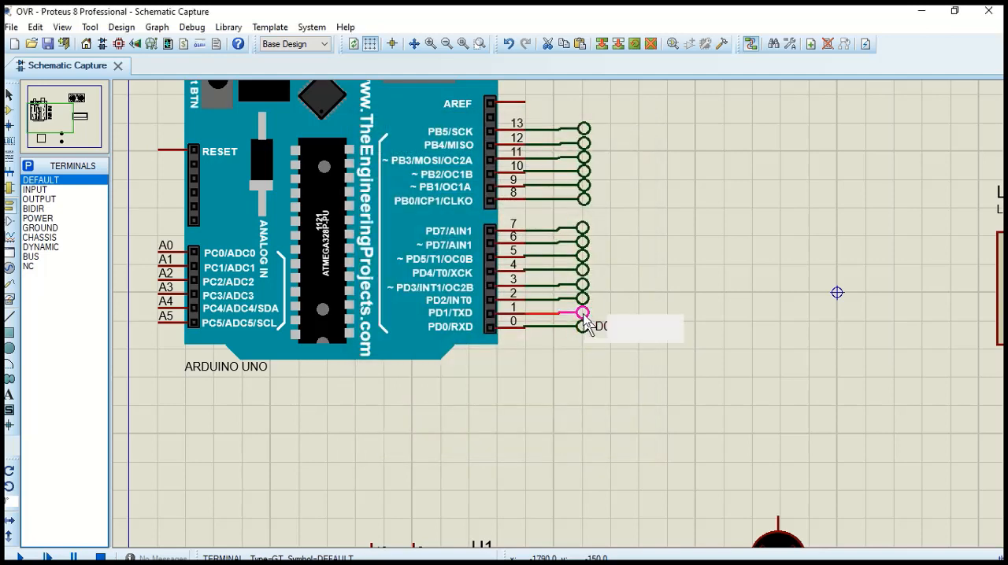
{"action": "double_click", "coordinate": [583, 315]}
{"action": "type", "text": "D1"}
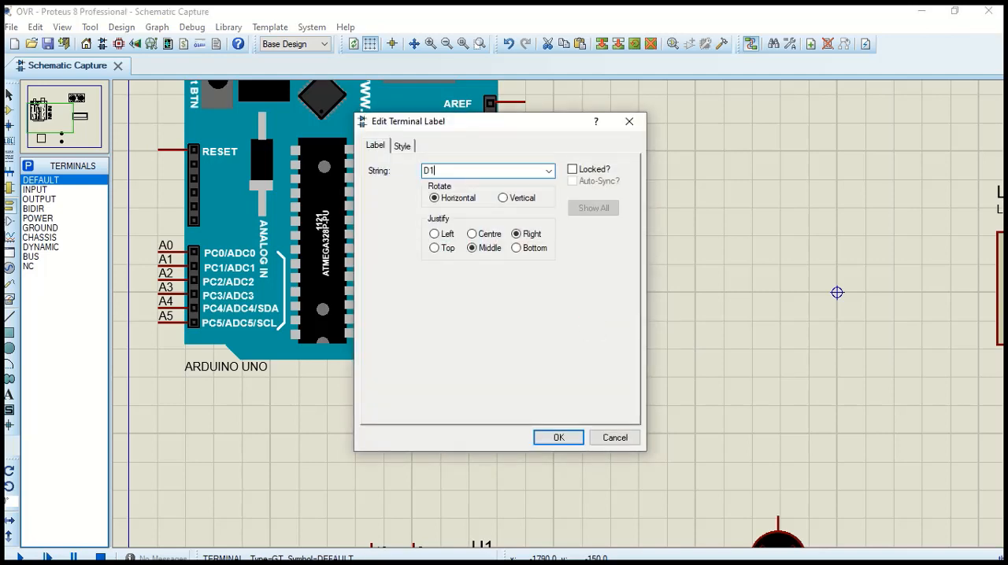
{"action": "key", "text": "Return"}
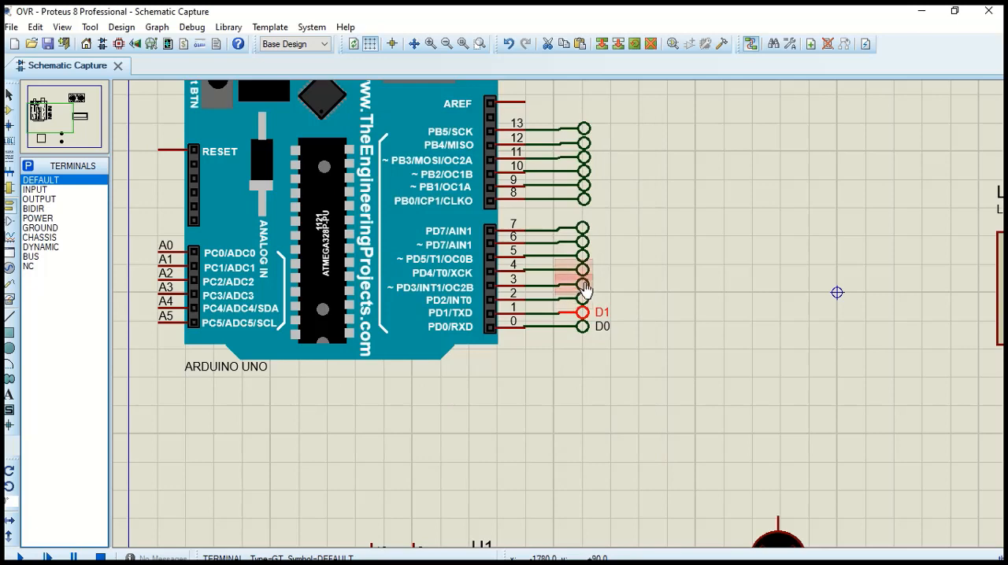
Label the terminals wired to Arduino pins 2 and 3 as D2 and D3
{"action": "double_click", "coordinate": [583, 287]}
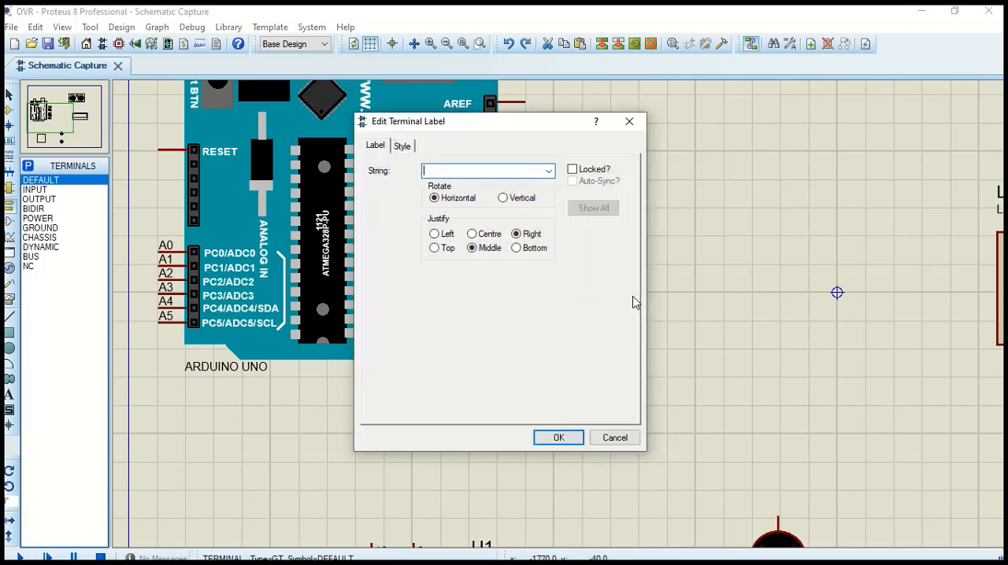
{"action": "type", "text": "D2"}
{"action": "key", "text": "Return"}
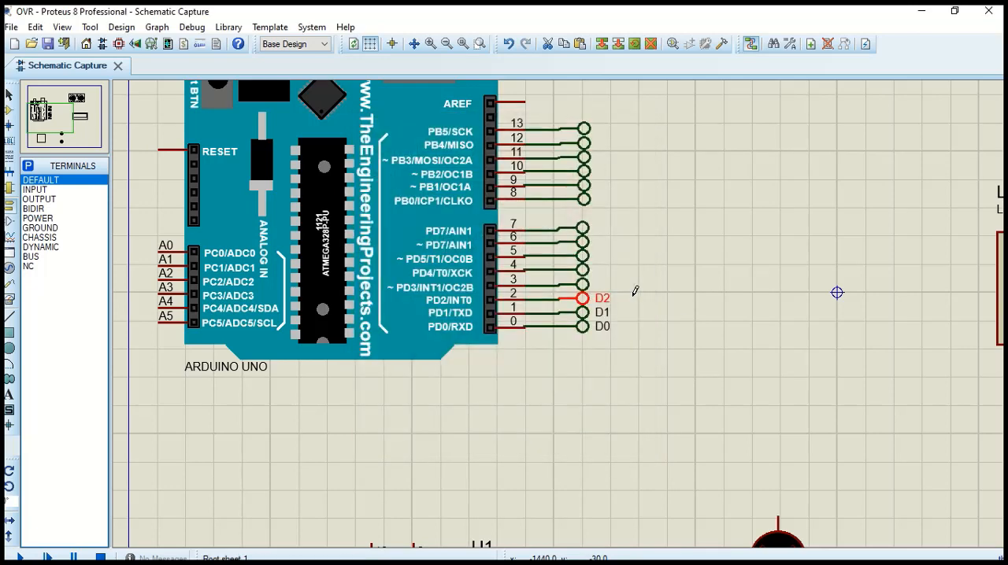
{"action": "double_click", "coordinate": [583, 282]}
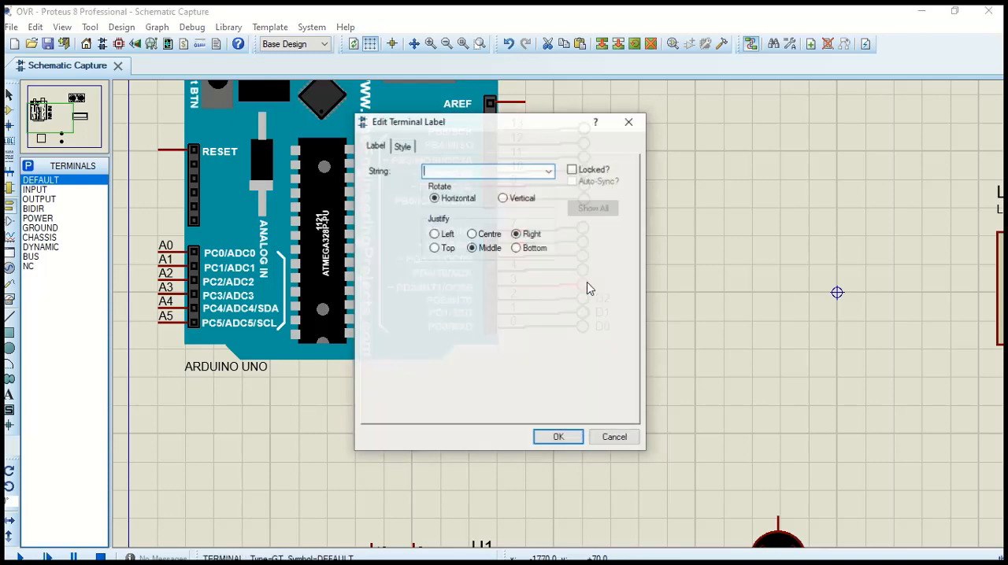
{"action": "type", "text": "D3"}
{"action": "key", "text": "Return"}
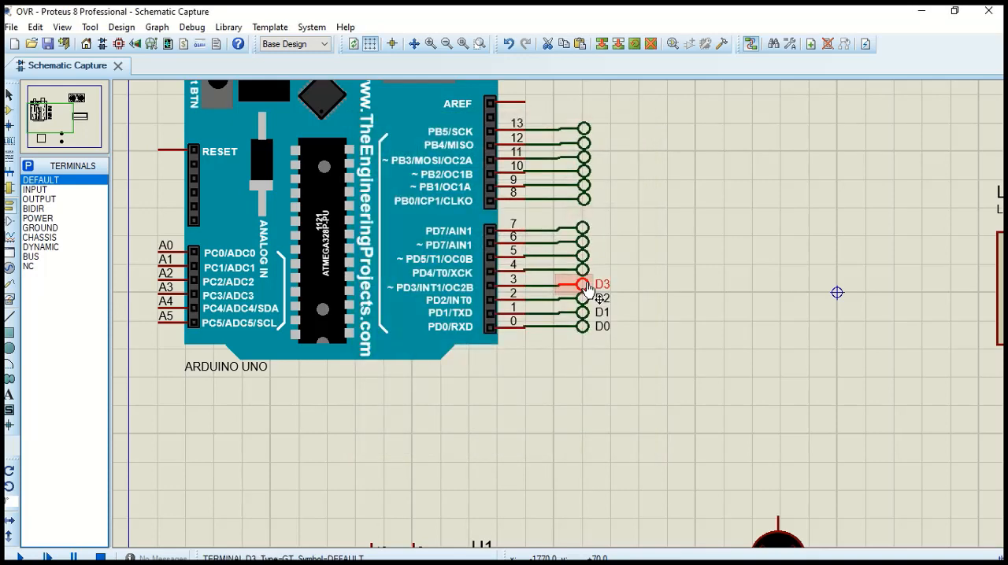
Label the terminals wired to Arduino pins 4 and 5 as D4 and D5
{"action": "double_click", "coordinate": [585, 270]}
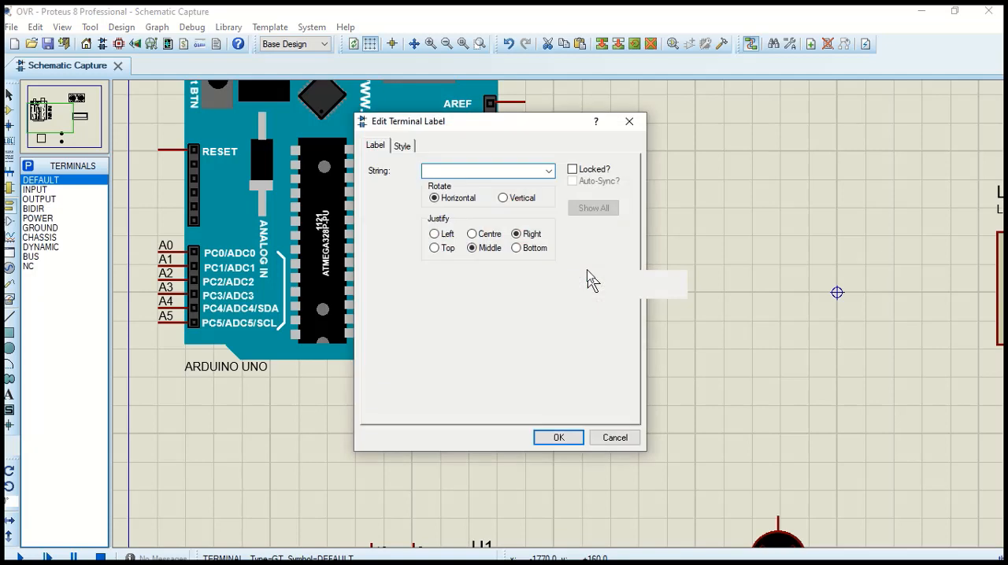
{"action": "type", "text": "D4"}
{"action": "key", "text": "Return"}
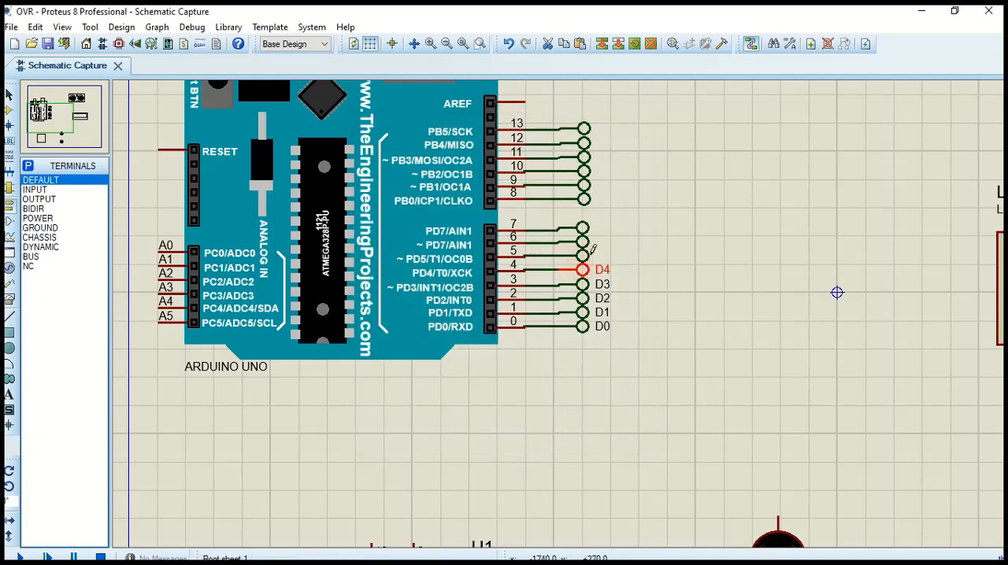
{"action": "double_click", "coordinate": [584, 257]}
{"action": "type", "text": "D5"}
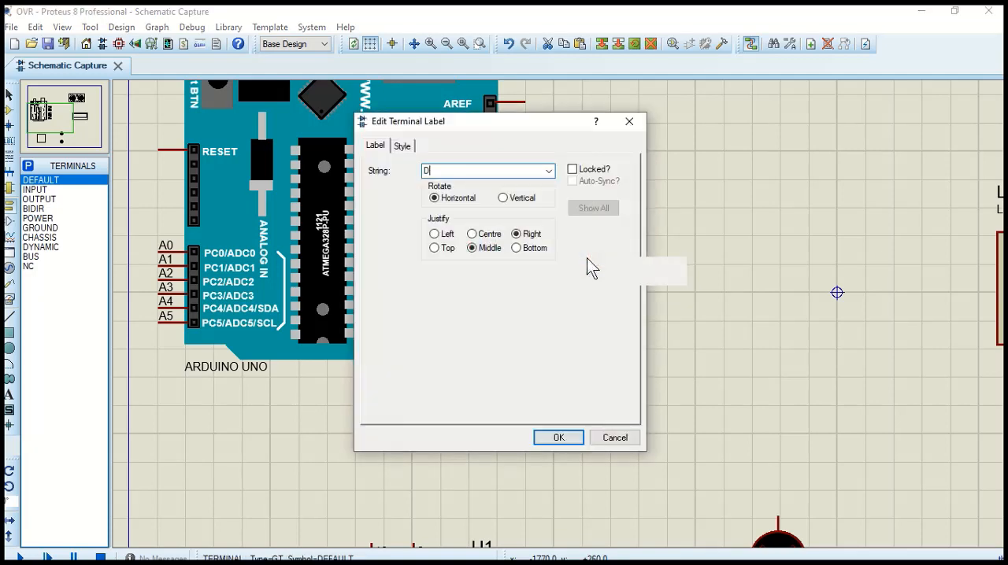
{"action": "key", "text": "Return"}
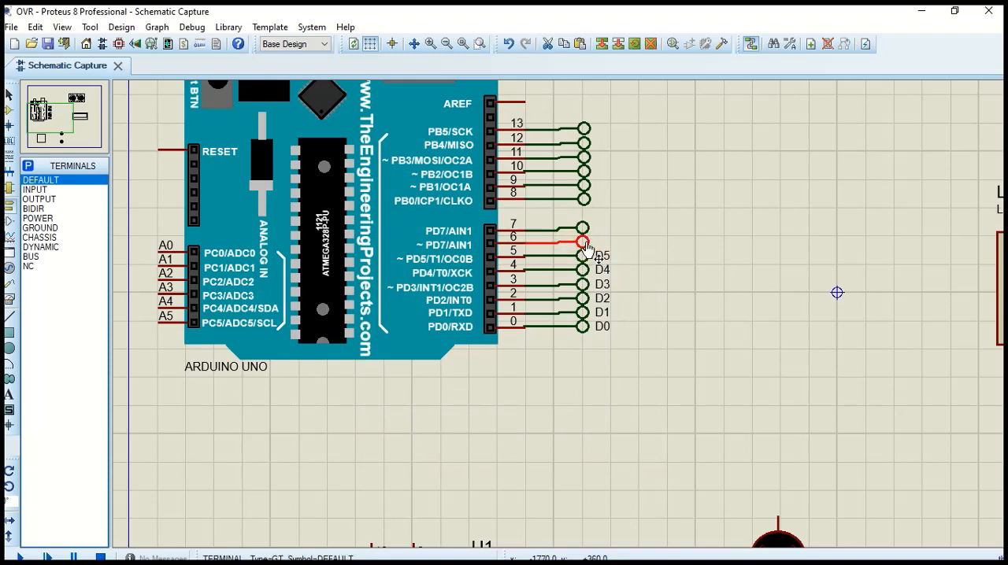
Label the terminals wired to Arduino pins 6 and 7 as D6 and D7
{"action": "double_click", "coordinate": [585, 243]}
{"action": "type", "text": "D6"}
{"action": "key", "text": "Return"}
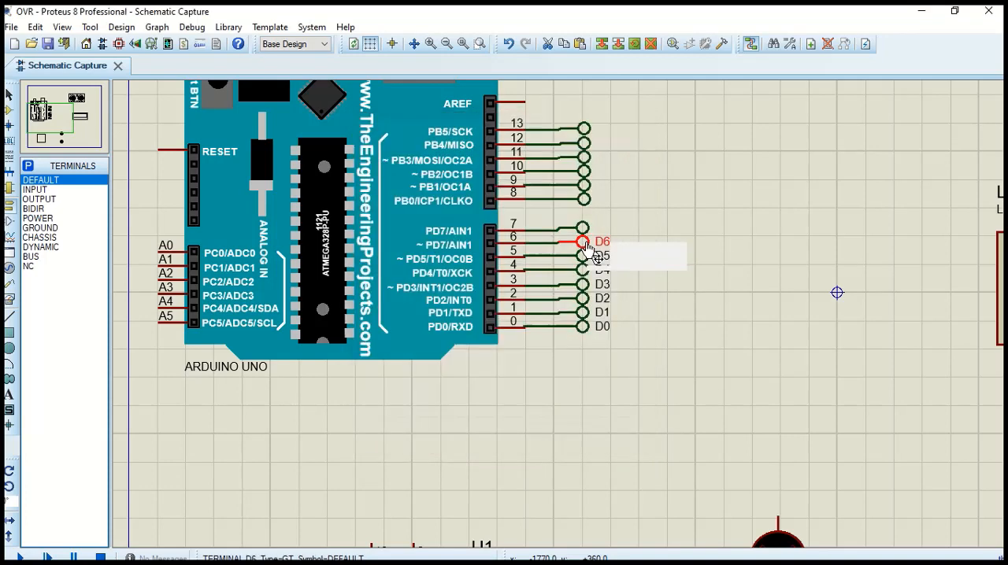
{"action": "double_click", "coordinate": [583, 228]}
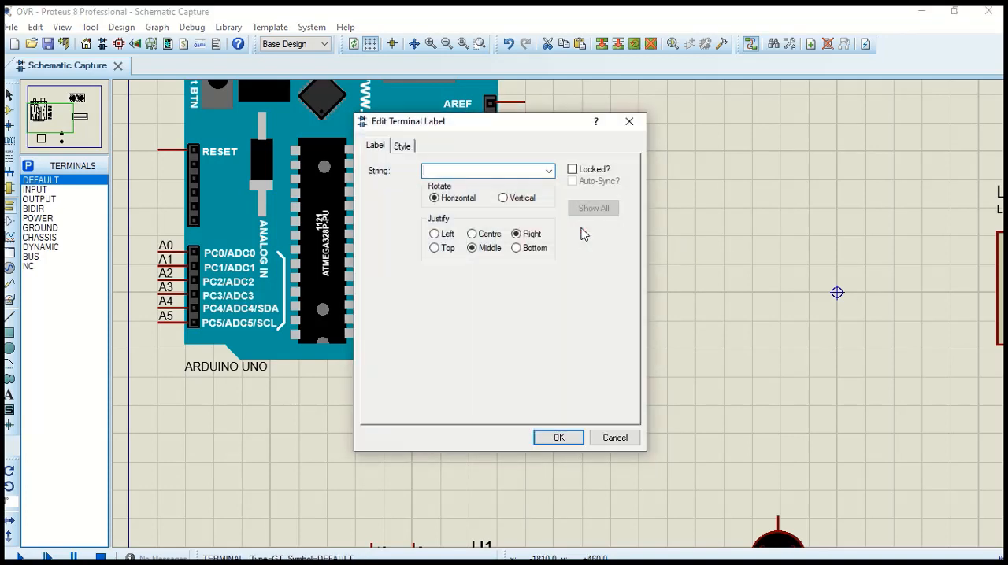
{"action": "type", "text": "D7"}
{"action": "key", "text": "Return"}
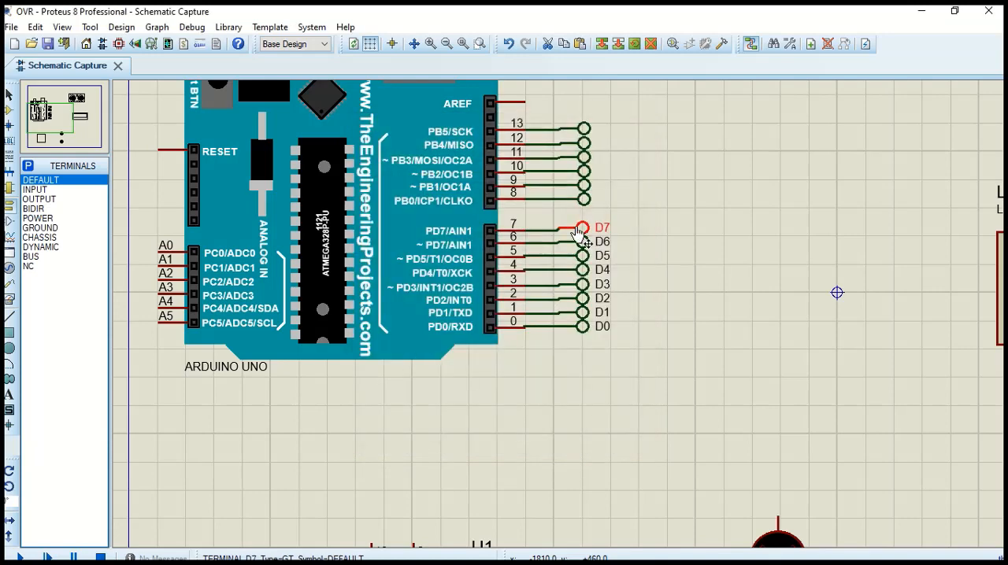
Label the terminals wired to Arduino pins 8 and 9 as D8 and D9
{"action": "double_click", "coordinate": [584, 199]}
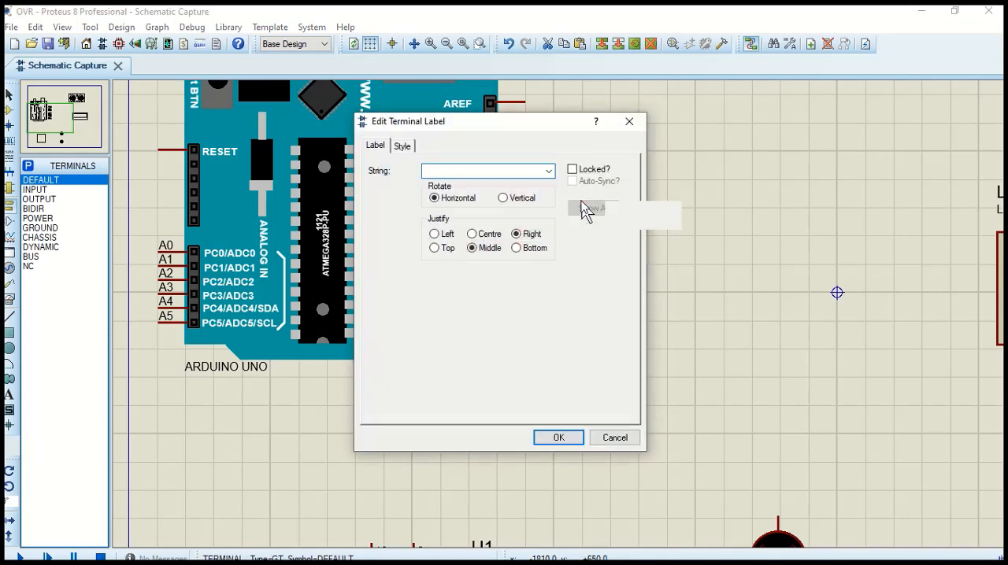
{"action": "type", "text": "D8"}
{"action": "key", "text": "Return"}
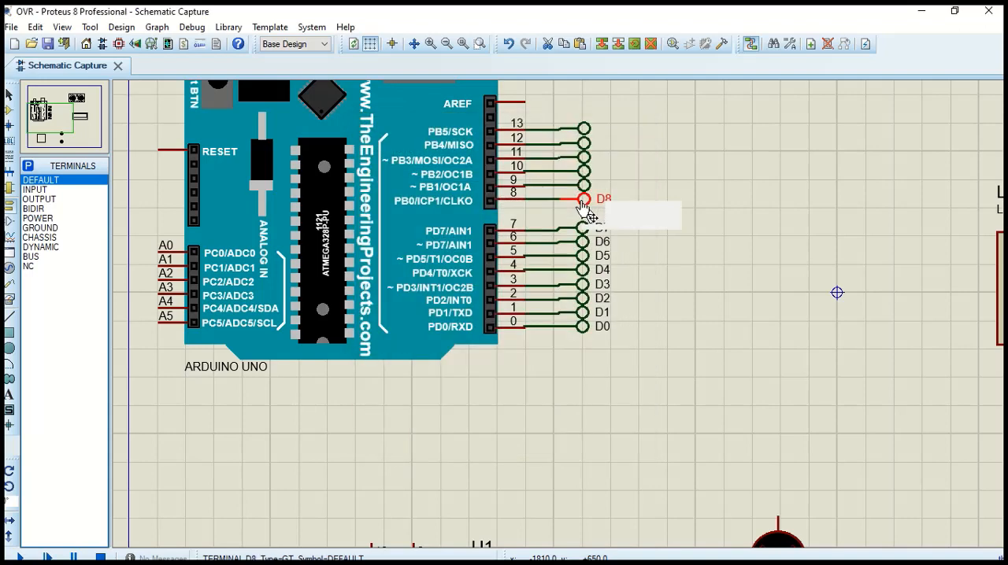
{"action": "double_click", "coordinate": [587, 186]}
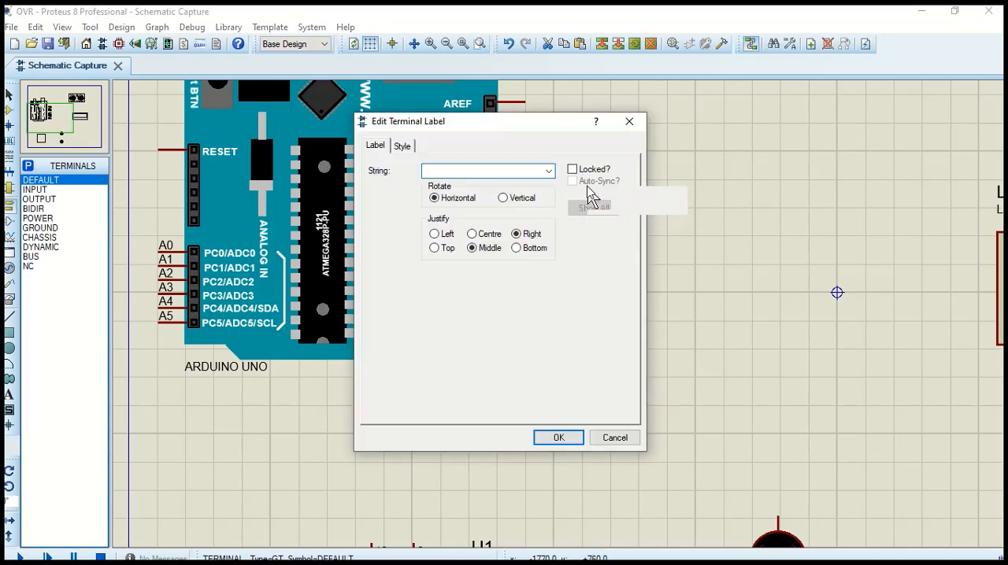
{"action": "type", "text": "D9"}
{"action": "key", "text": "Return"}
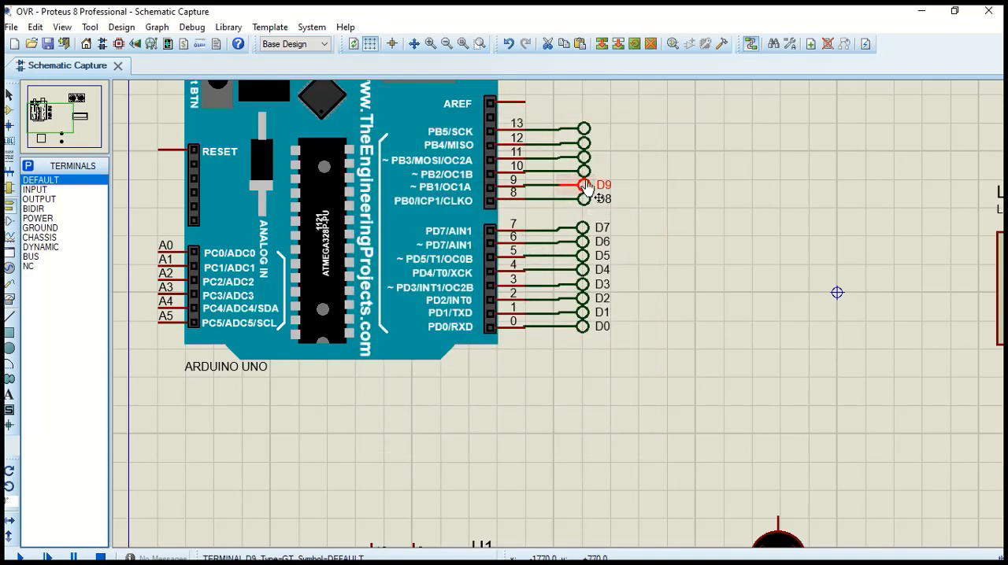
Label the terminals wired to Arduino pins 10 and 11 as D10 and D11
{"action": "double_click", "coordinate": [584, 172]}
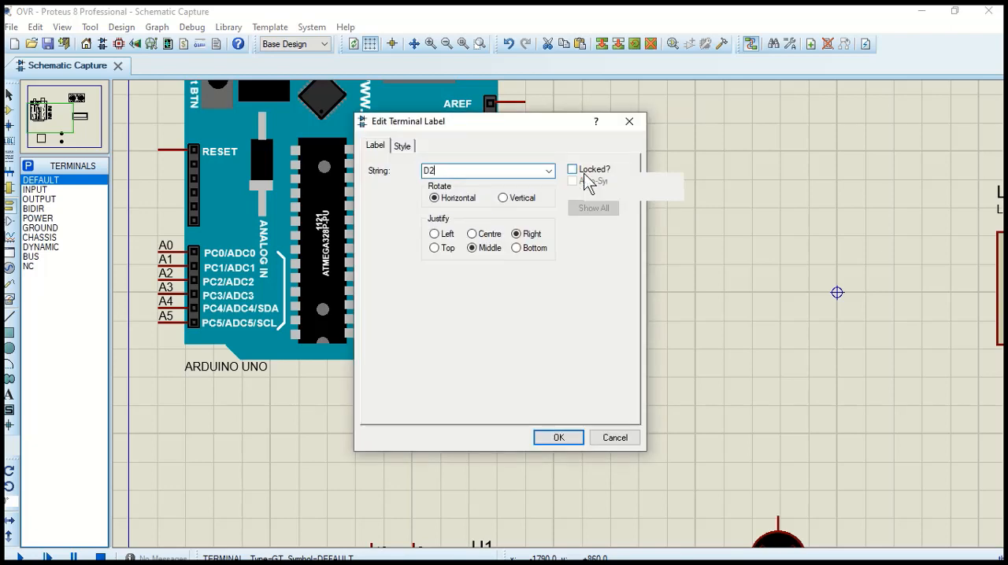
{"action": "key", "text": "Return"}
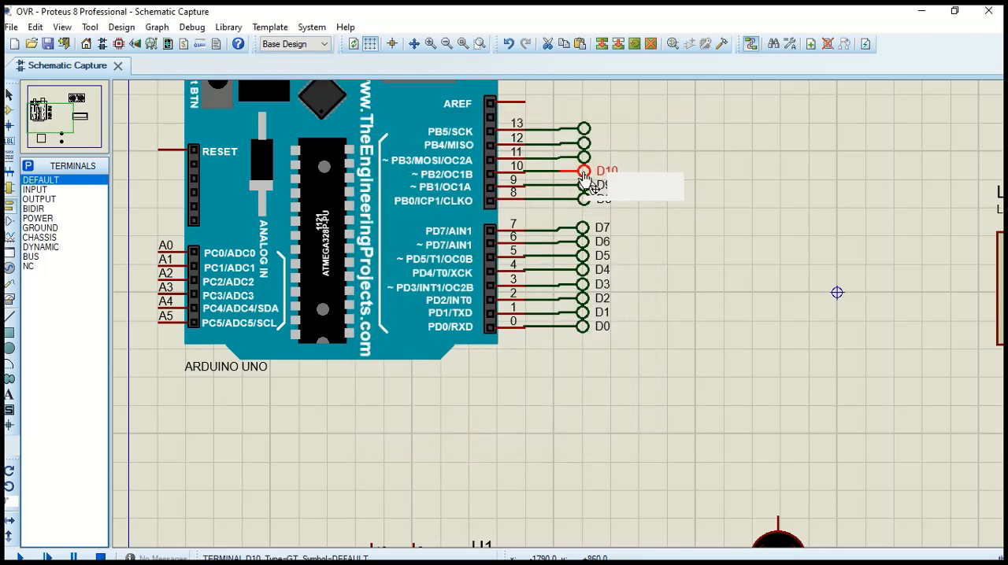
{"action": "double_click", "coordinate": [583, 157]}
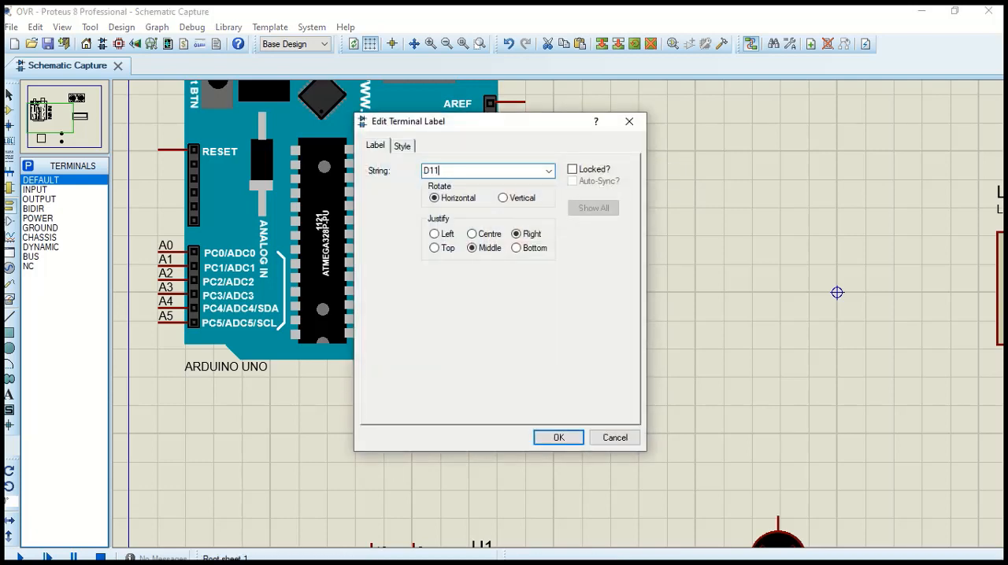
{"action": "key", "text": "Return"}
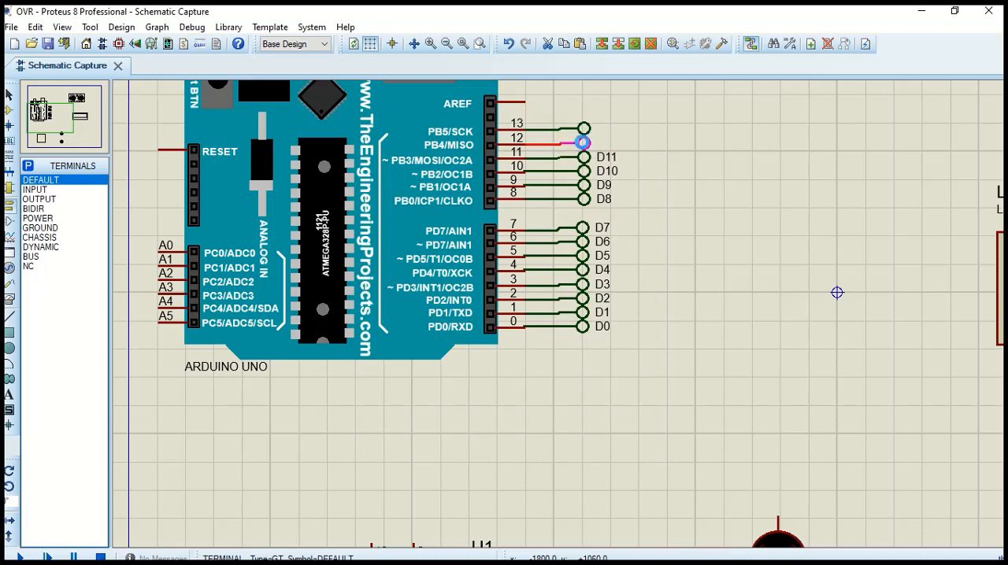
Label the terminals wired to Arduino pins 12 and 13 as D12 and D13
{"action": "double_click", "coordinate": [583, 143]}
{"action": "type", "text": "D1"}
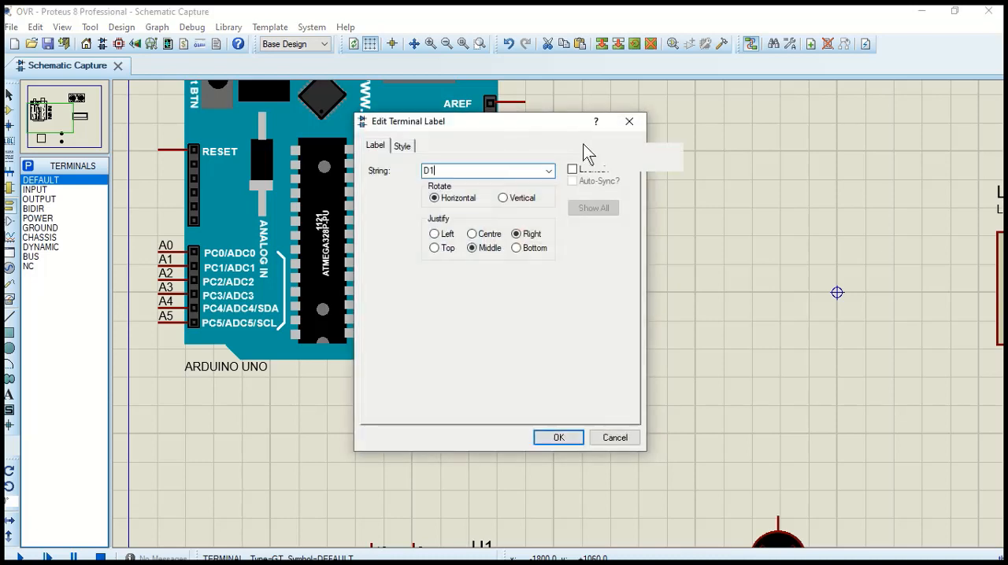
{"action": "type", "text": "2"}
{"action": "key", "text": "Return"}
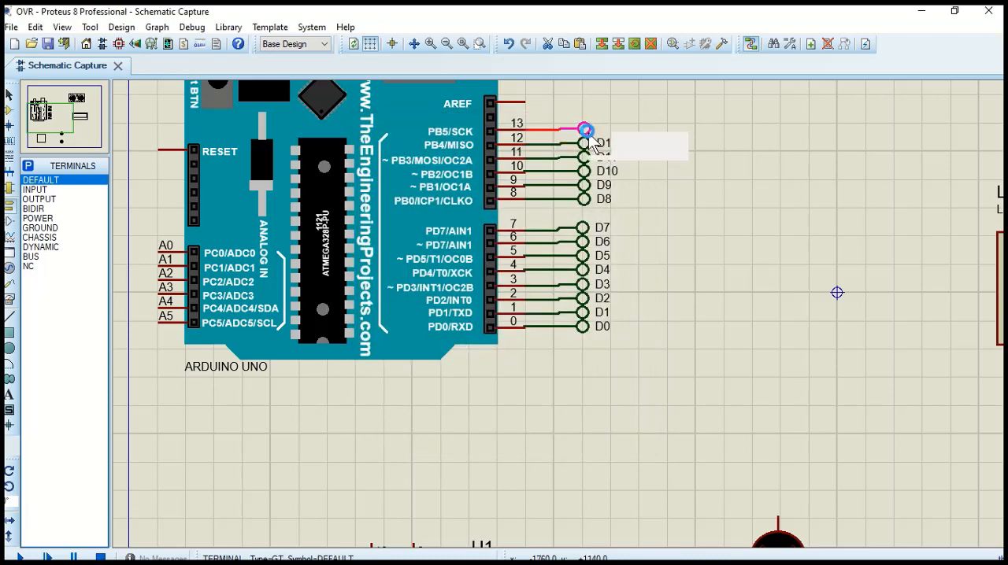
{"action": "double_click", "coordinate": [588, 133]}
{"action": "type", "text": "D13"}
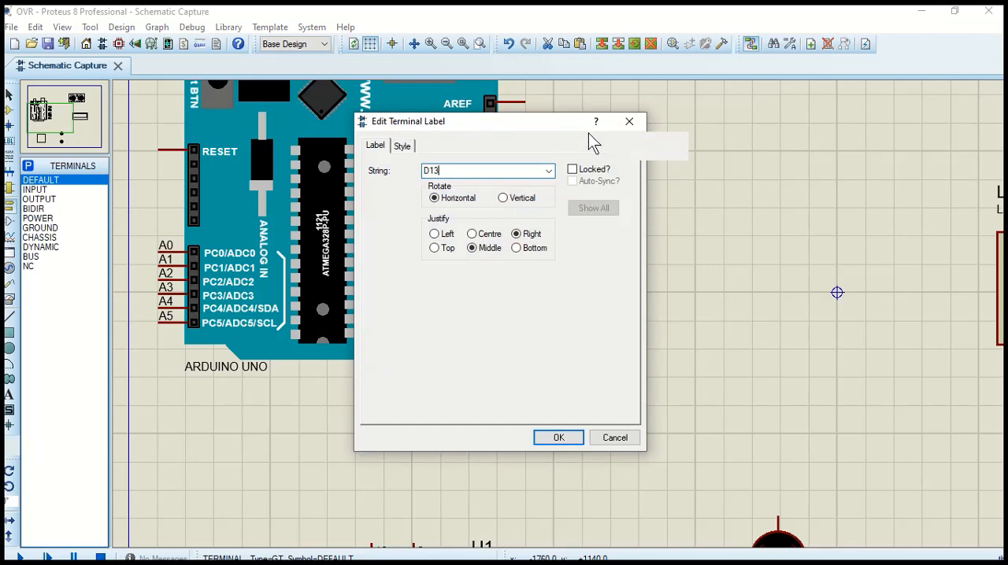
{"action": "key", "text": "Return"}
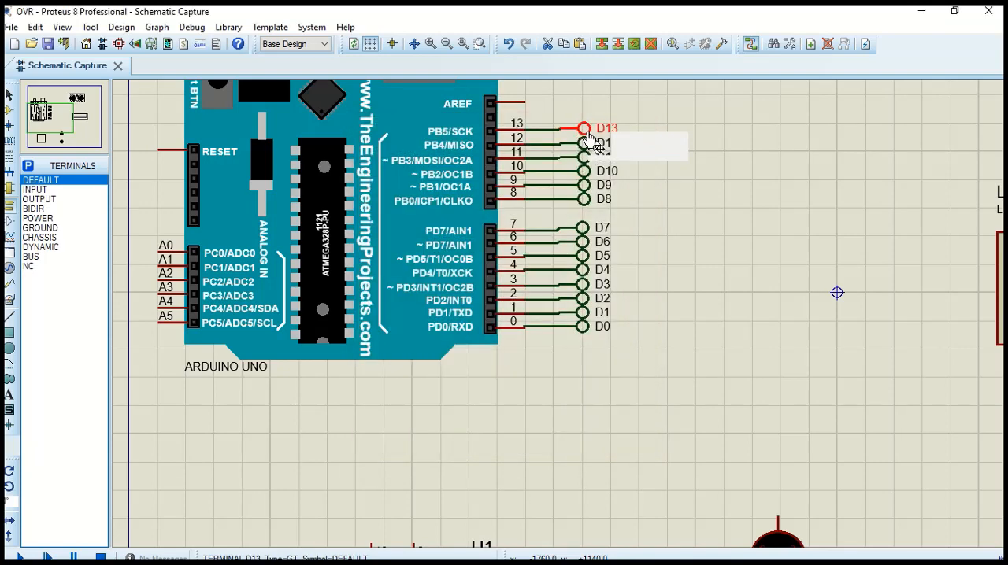
{"action": "left_click", "coordinate": [708, 190]}
Wire the L293D's OUT1 pin to the upper motor's top pin and OUT2 to its bottom pin
{"action": "scroll", "coordinate": [630, 217], "scroll_direction": "down", "scroll_amount": 1}
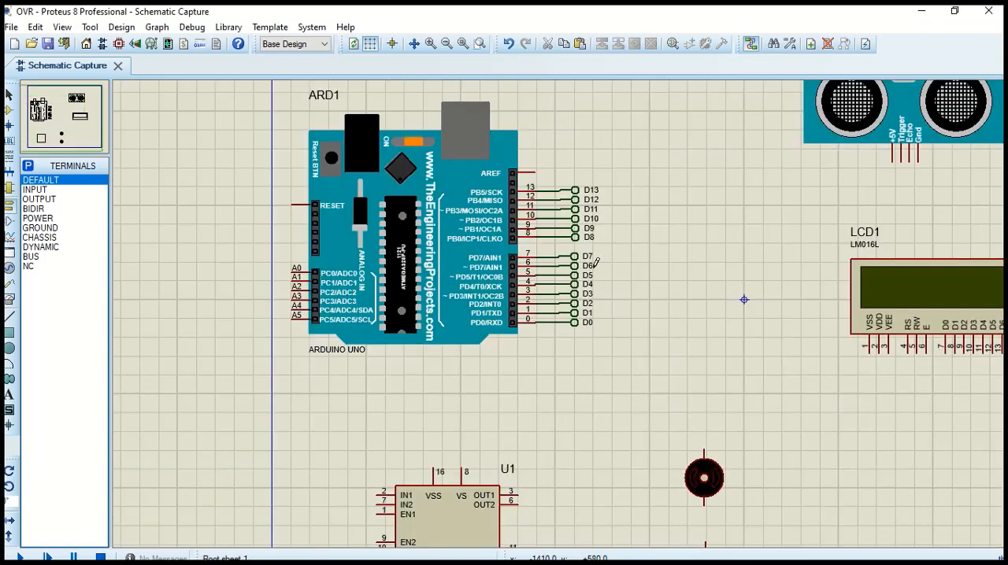
{"action": "scroll", "coordinate": [611, 228], "scroll_direction": "down", "scroll_amount": 1}
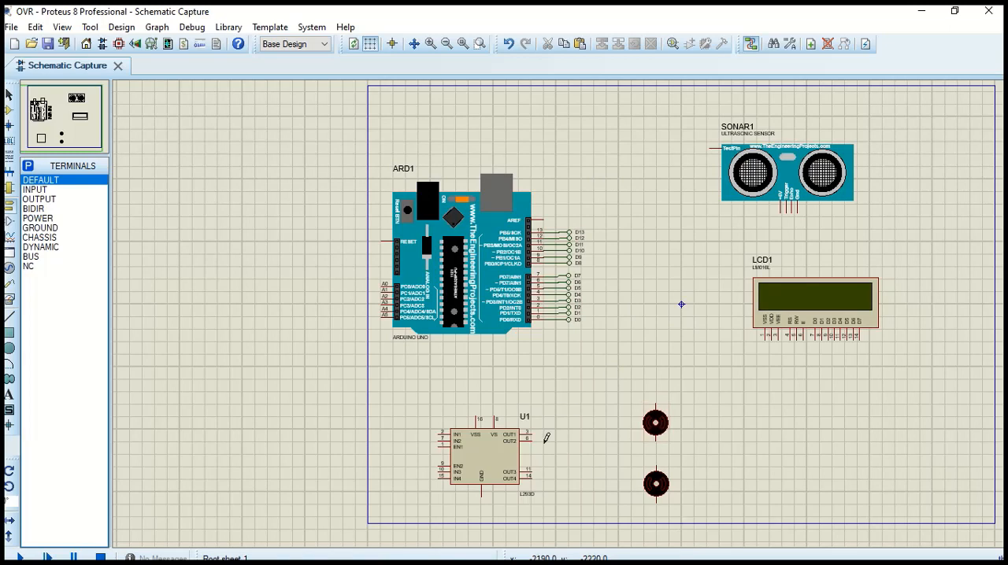
{"action": "key", "text": "F6"}
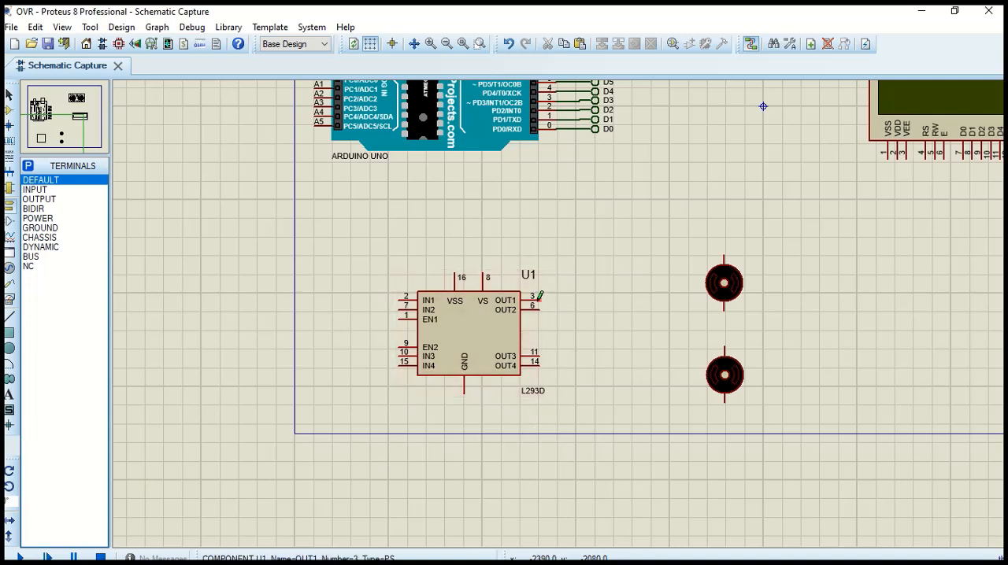
{"action": "left_click", "coordinate": [539, 297]}
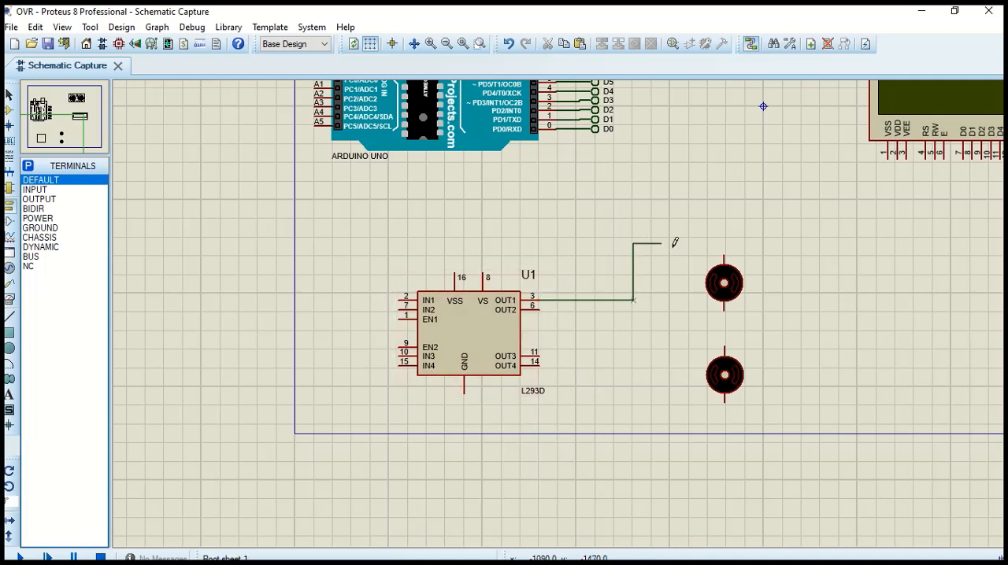
{"action": "left_click", "coordinate": [724, 255]}
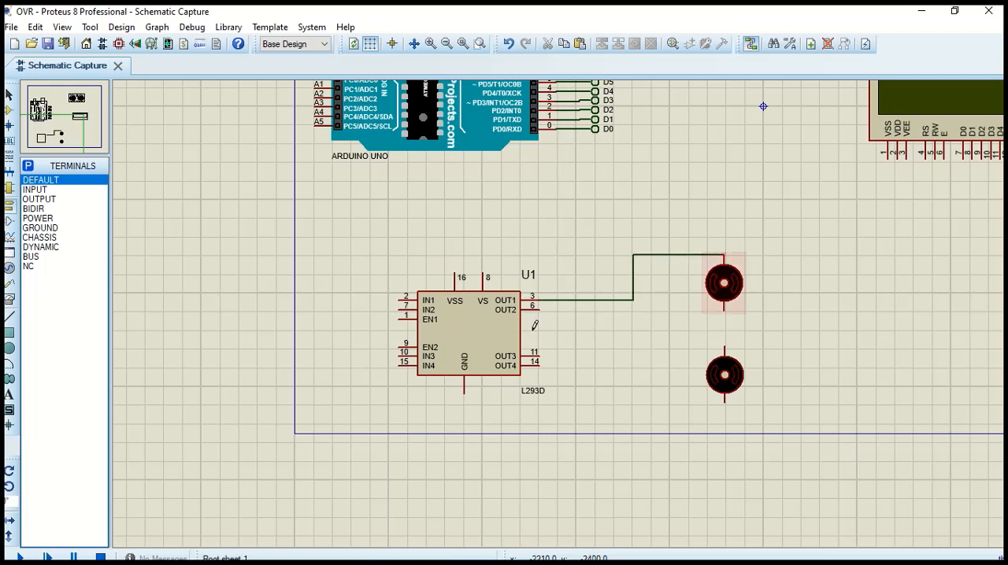
{"action": "left_click", "coordinate": [541, 308]}
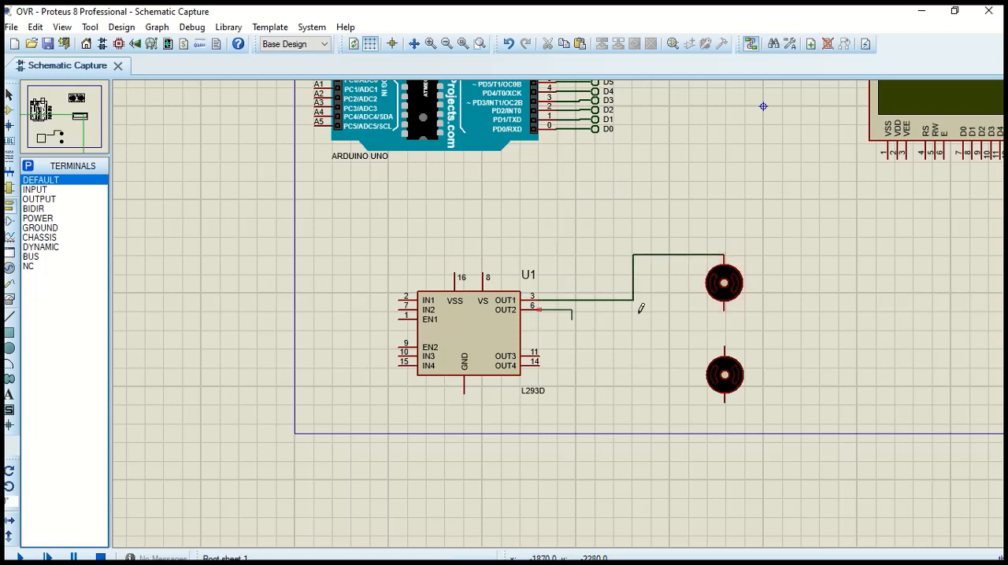
{"action": "left_click", "coordinate": [724, 308]}
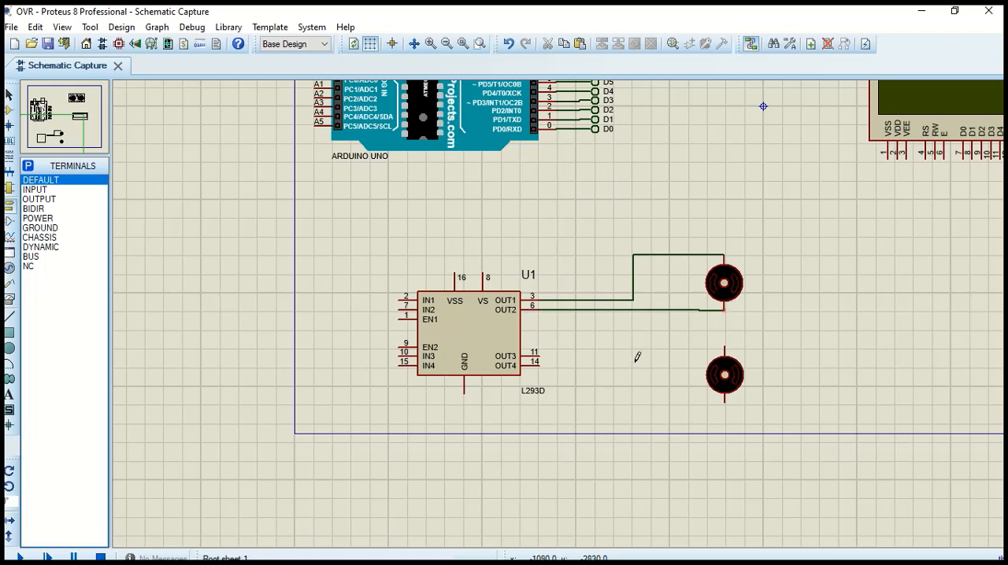
Wire the L293D's OUT3 pin to the lower motor's top pin and OUT4 to its bottom pin
{"action": "left_click", "coordinate": [552, 352]}
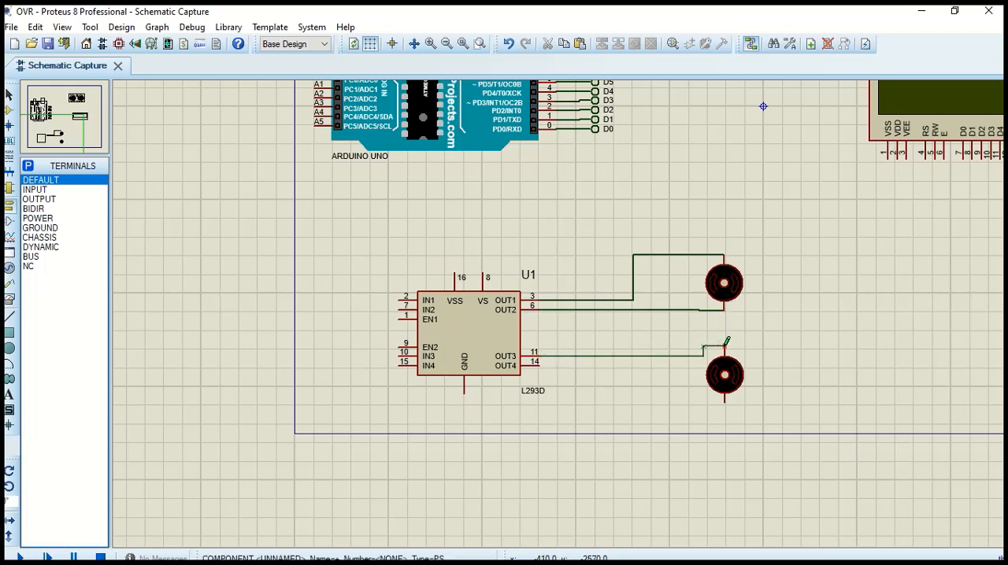
{"action": "left_click", "coordinate": [726, 345]}
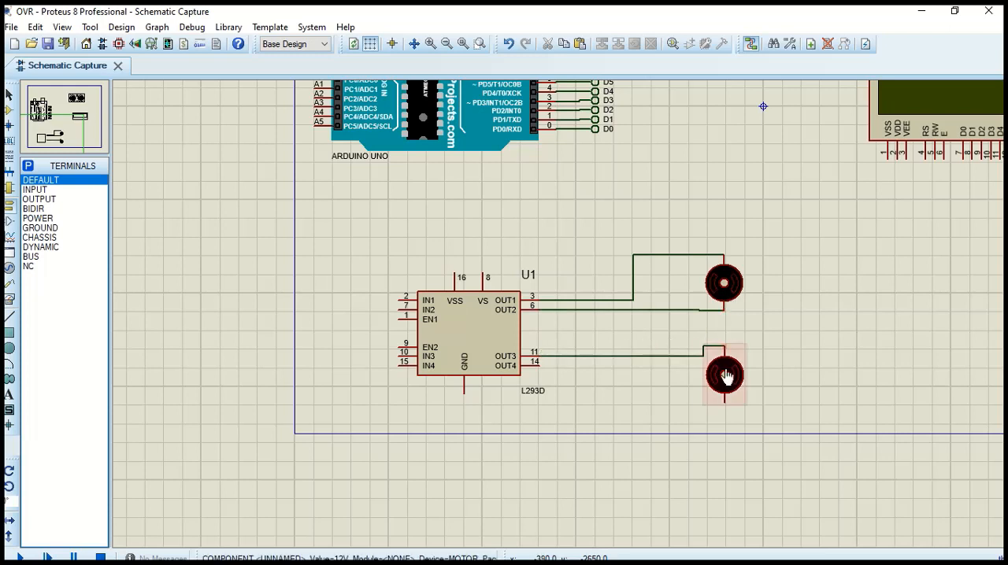
{"action": "left_click", "coordinate": [539, 363]}
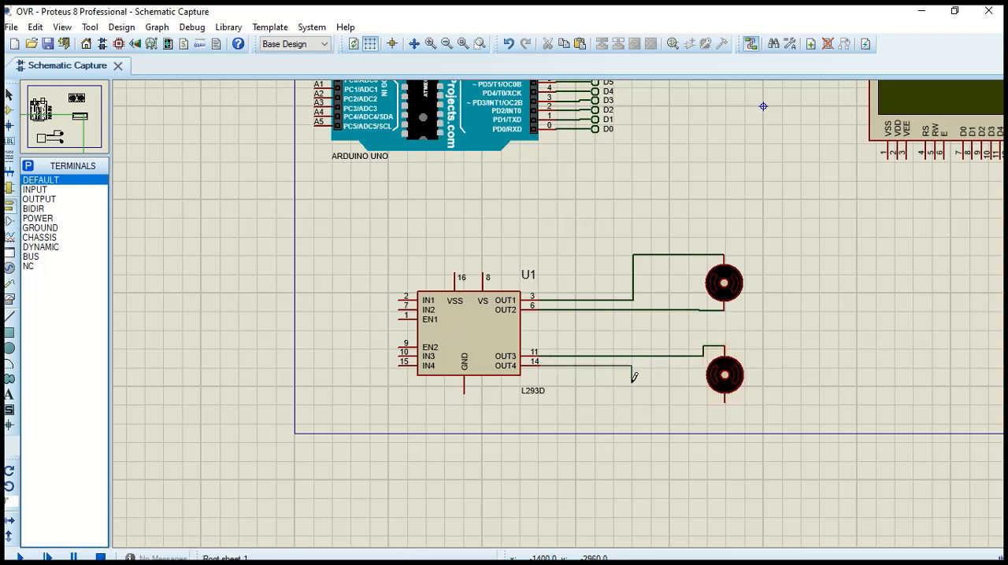
{"action": "left_click", "coordinate": [725, 400]}
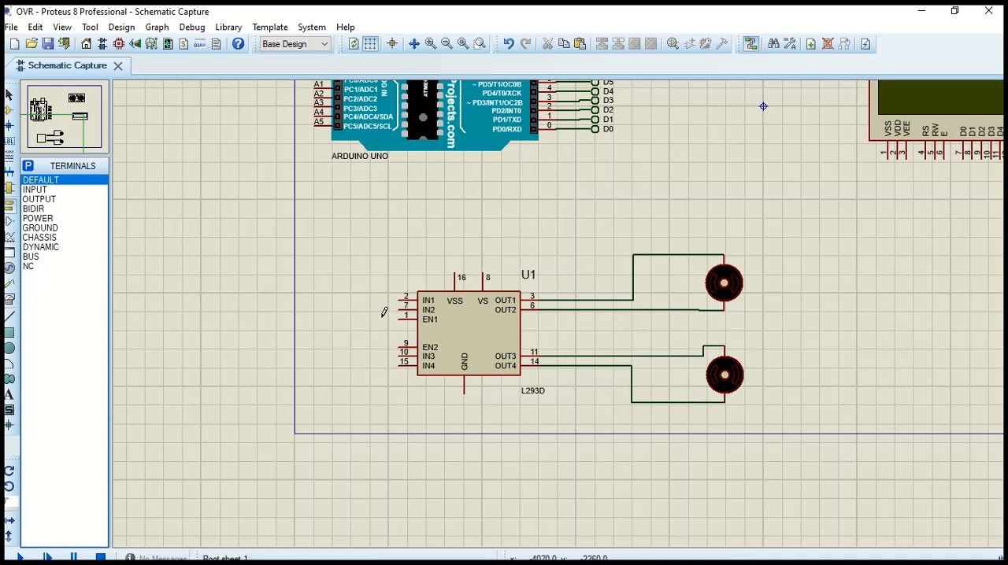
Place a POWER terminal above the L293D's VSS pin and a GROUND terminal below its GND pin
{"action": "left_click", "coordinate": [46, 219]}
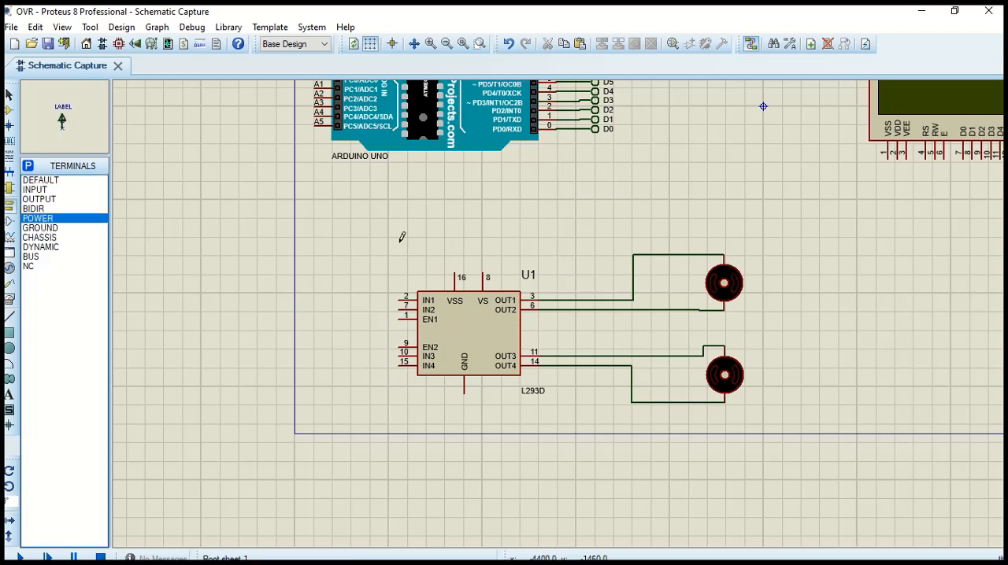
{"action": "left_click", "coordinate": [455, 240]}
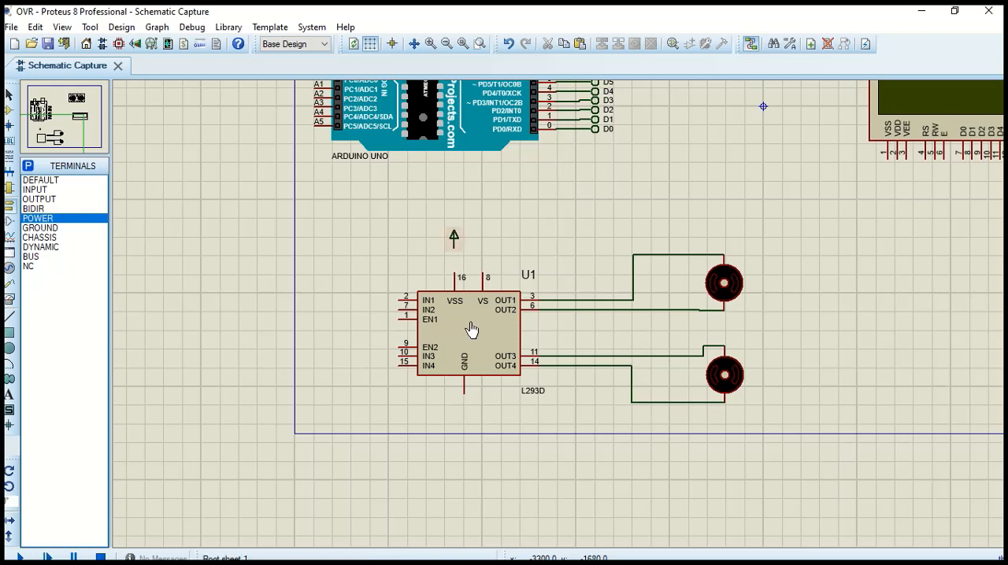
{"action": "left_click", "coordinate": [35, 228]}
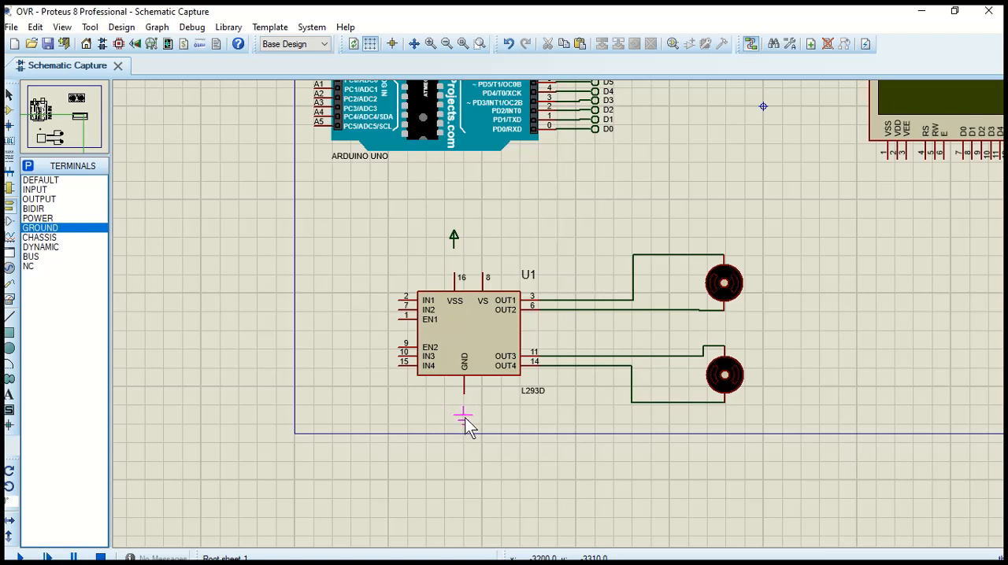
{"action": "left_click", "coordinate": [466, 425]}
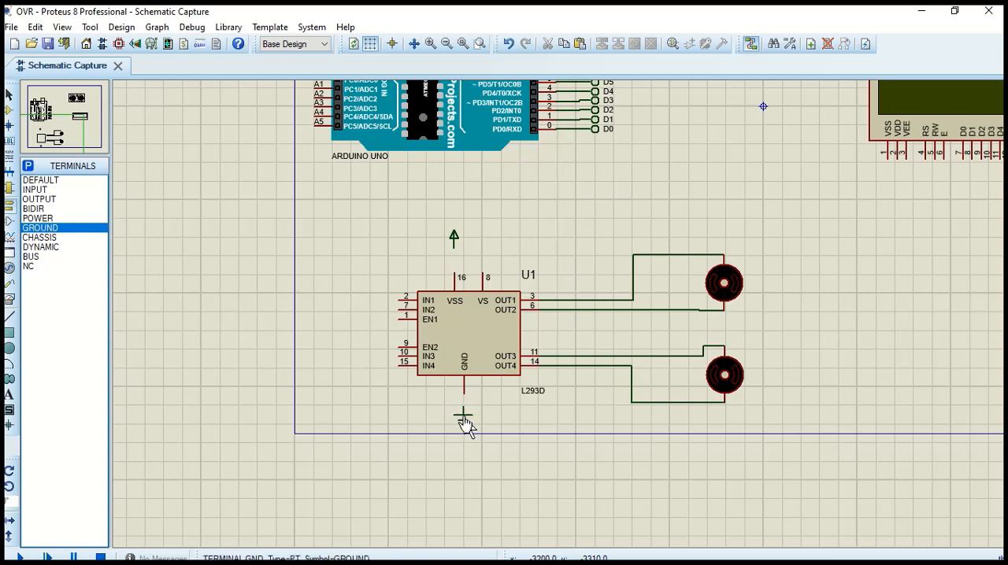
Wire the L293D's VSS and VS pins to the power terminal and its GND pin to the ground terminal
{"action": "left_click", "coordinate": [454, 238]}
{"action": "left_click", "coordinate": [454, 274]}
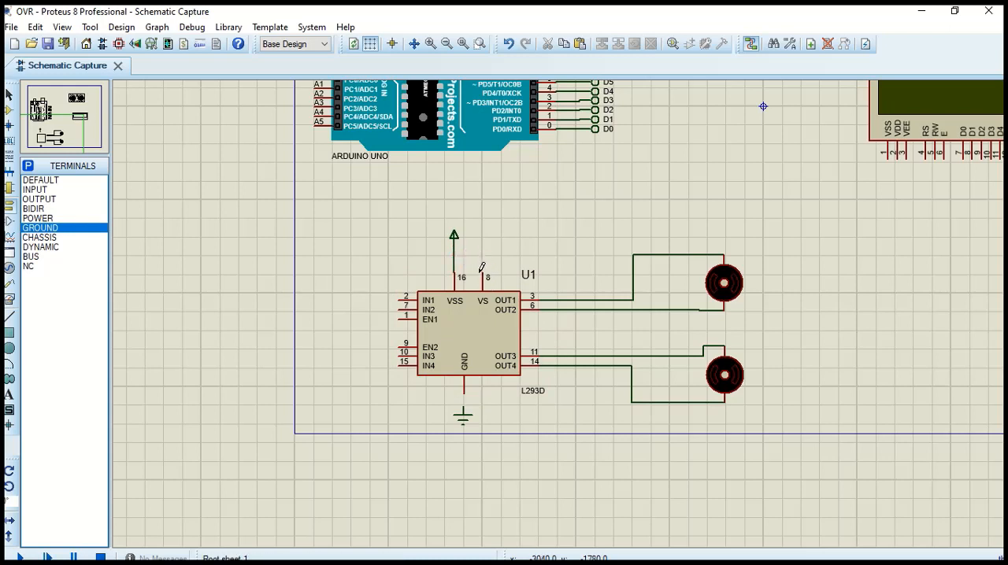
{"action": "left_click", "coordinate": [483, 268]}
{"action": "left_click", "coordinate": [453, 255]}
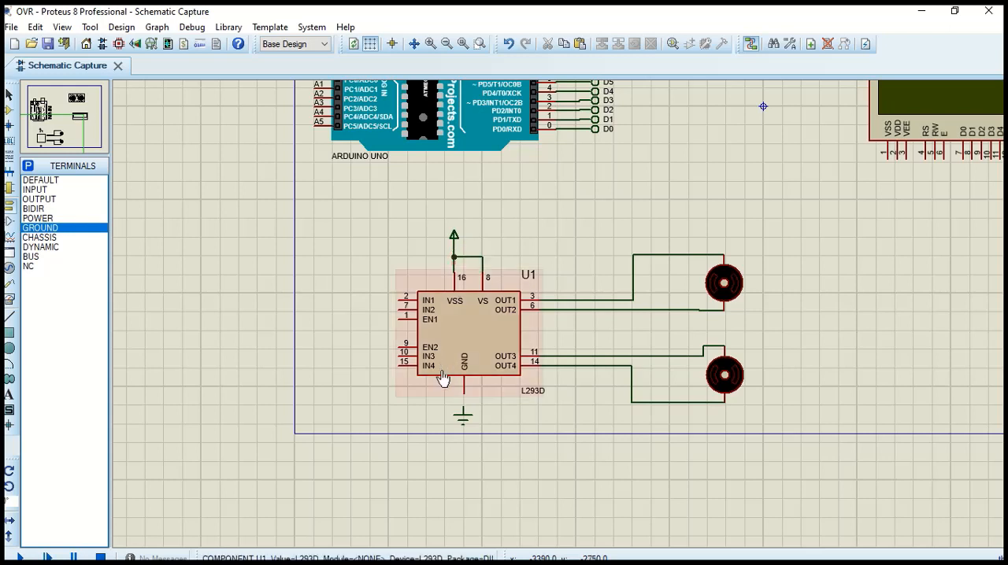
{"action": "left_click", "coordinate": [466, 394]}
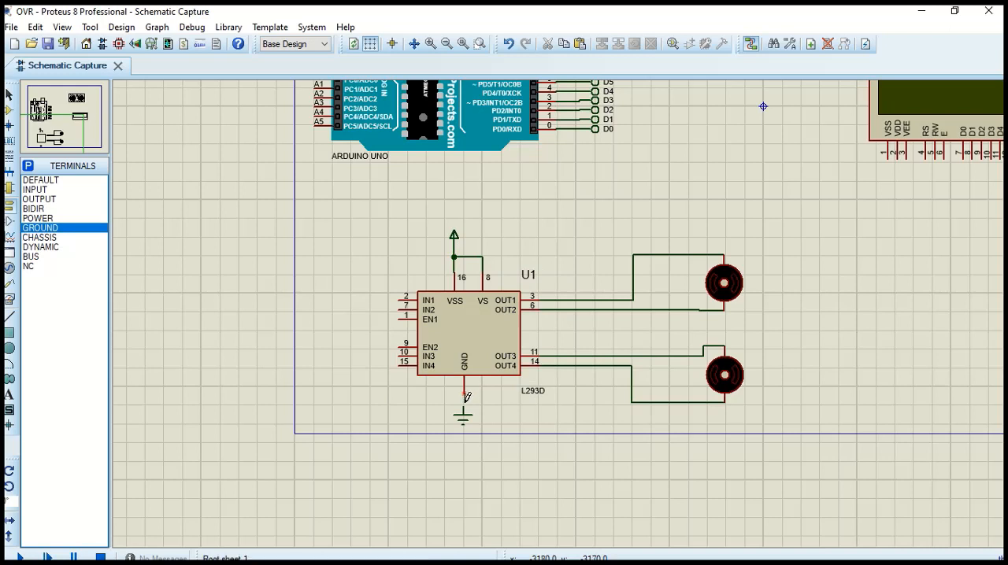
{"action": "left_click", "coordinate": [464, 405]}
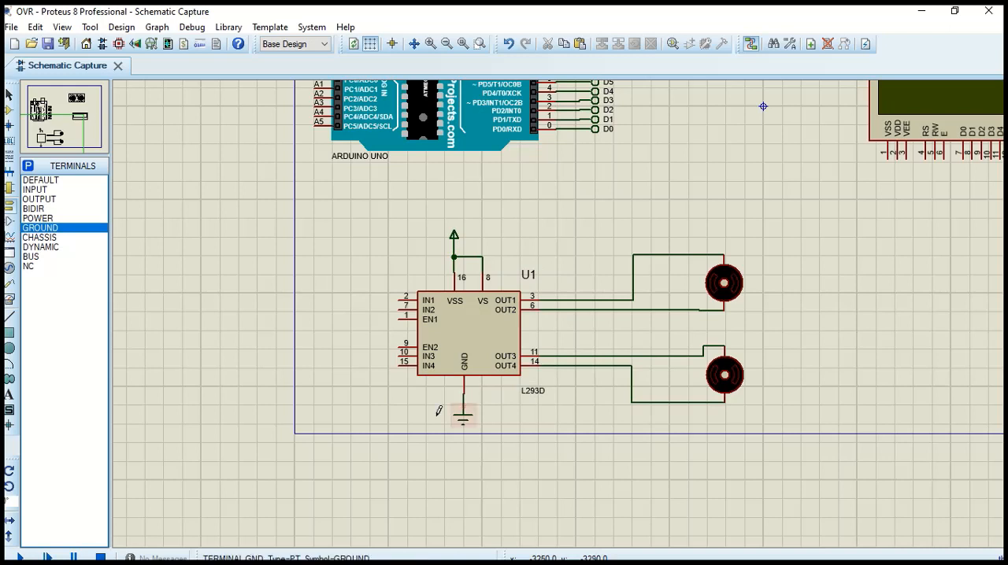
Wire the L293D's EN1 pin to the power line and join EN2 to the EN1 wire
{"action": "left_click", "coordinate": [398, 318]}
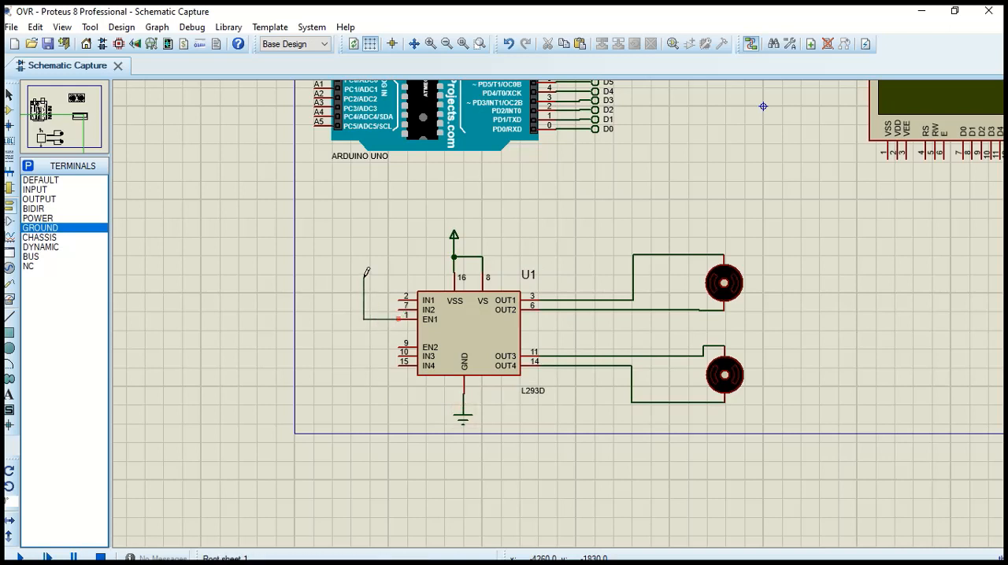
{"action": "left_click", "coordinate": [455, 256]}
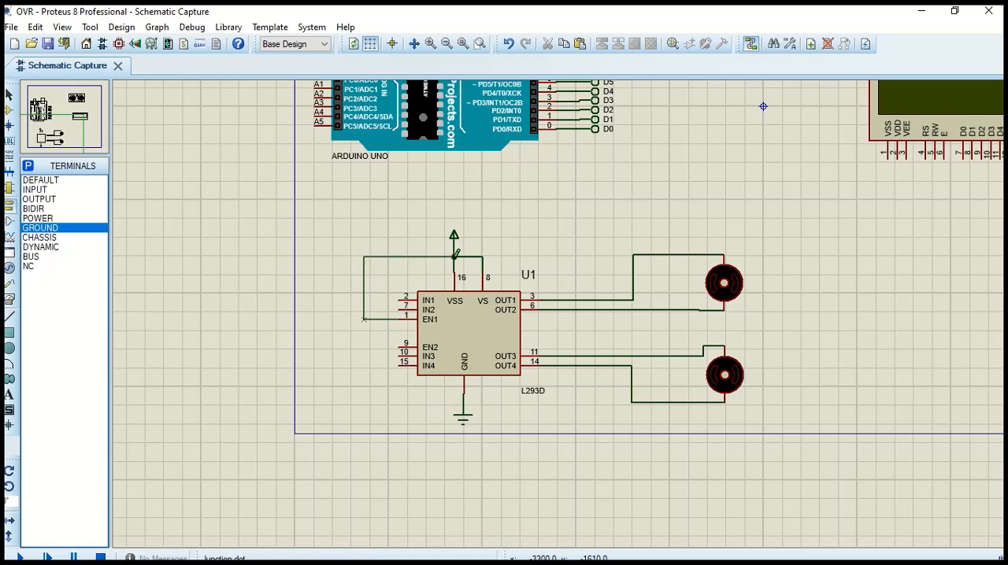
{"action": "left_click", "coordinate": [400, 345]}
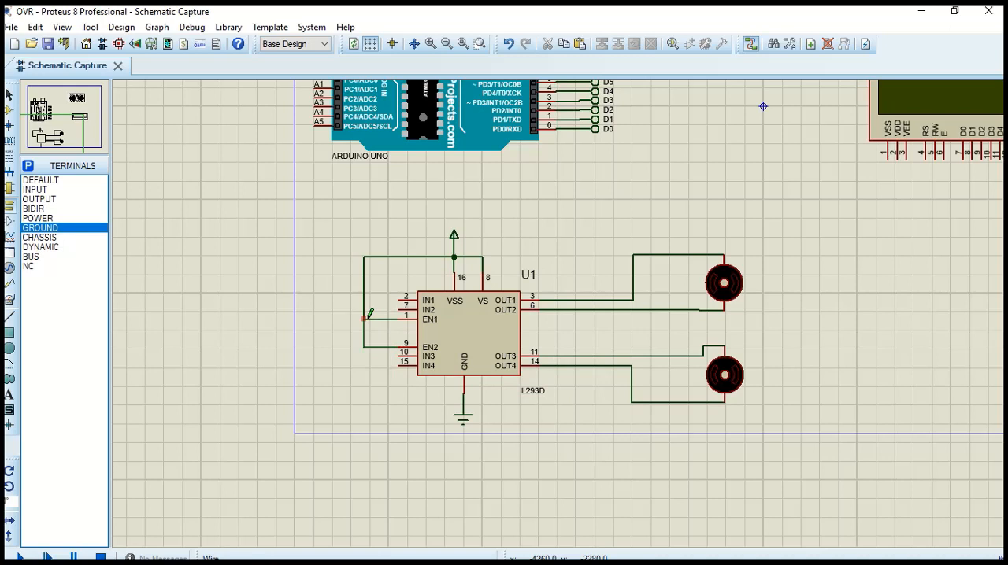
{"action": "left_click", "coordinate": [365, 319]}
Place four DEFAULT terminals beside the L293D's IN1, IN2, IN3 and IN4 pins
{"action": "left_click", "coordinate": [47, 182]}
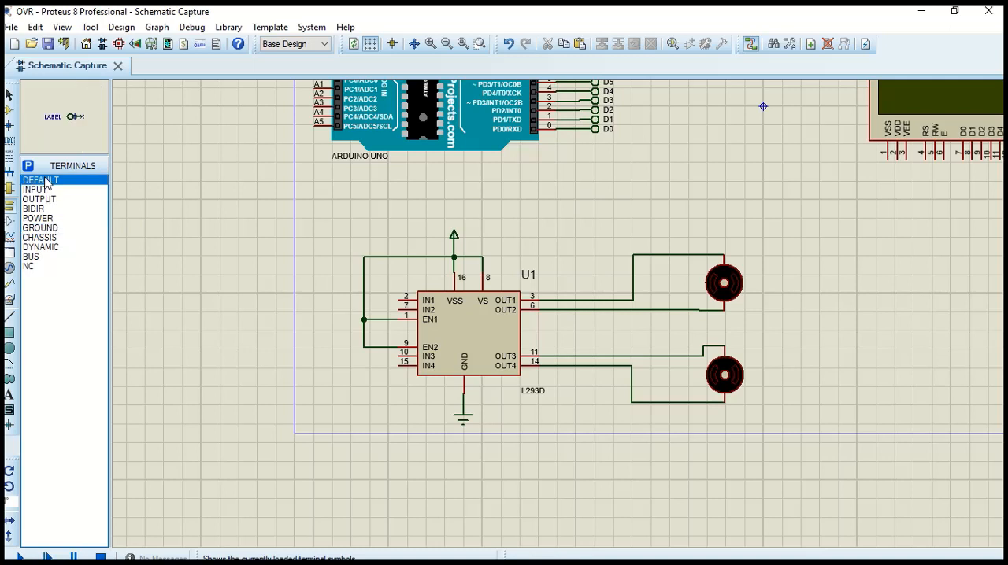
{"action": "left_click", "coordinate": [377, 301]}
{"action": "left_click", "coordinate": [382, 311]}
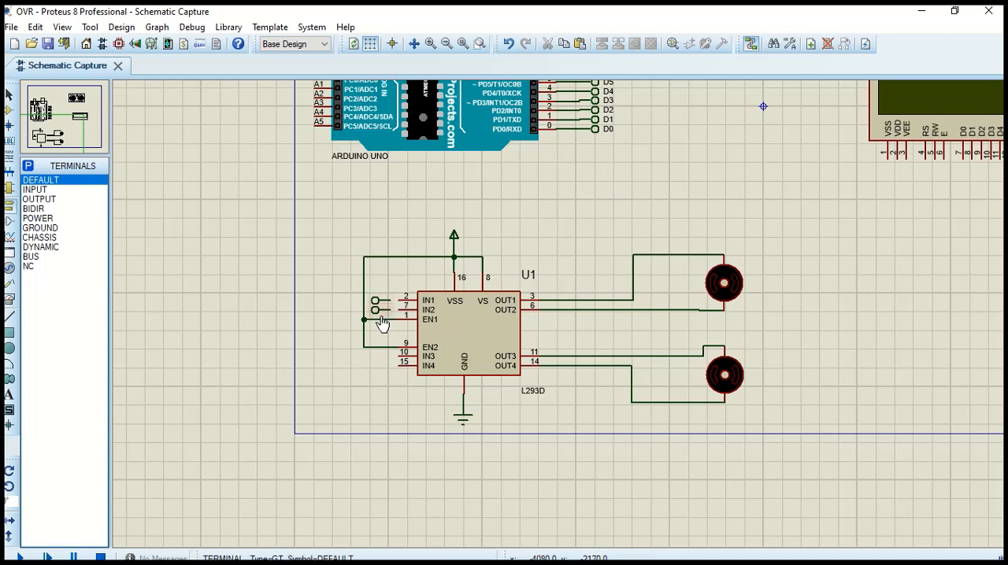
{"action": "left_click", "coordinate": [383, 359]}
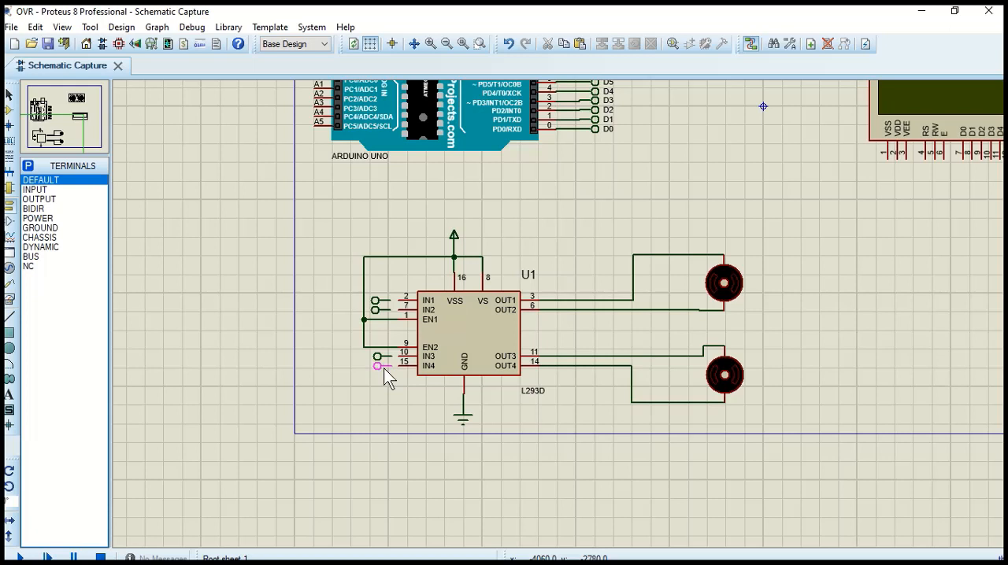
{"action": "left_click", "coordinate": [384, 369]}
Label the terminals at the L293D's IN1 and IN2 pins D2 and D3
{"action": "scroll", "coordinate": [628, 165], "scroll_direction": "down", "scroll_amount": 1}
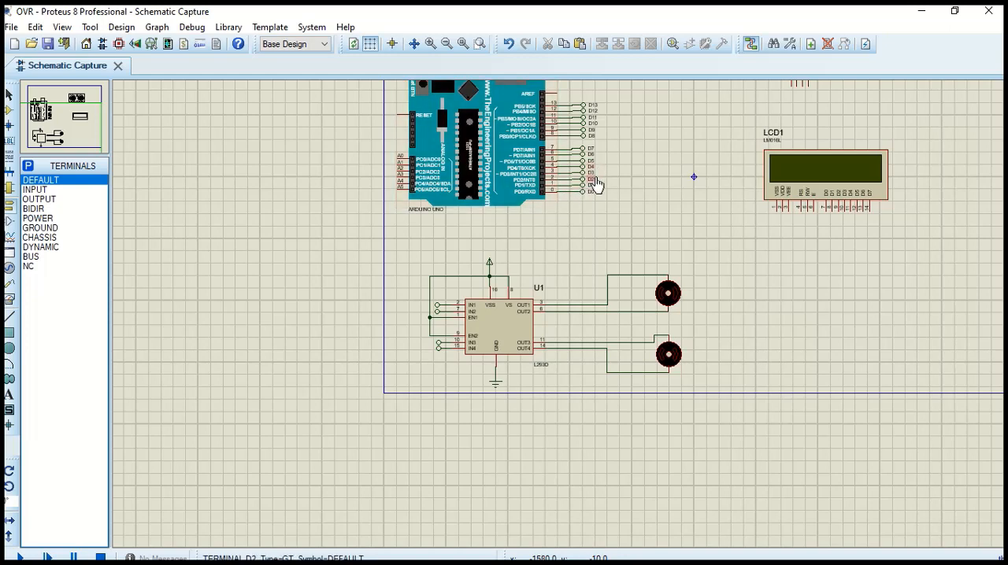
{"action": "double_click", "coordinate": [438, 306]}
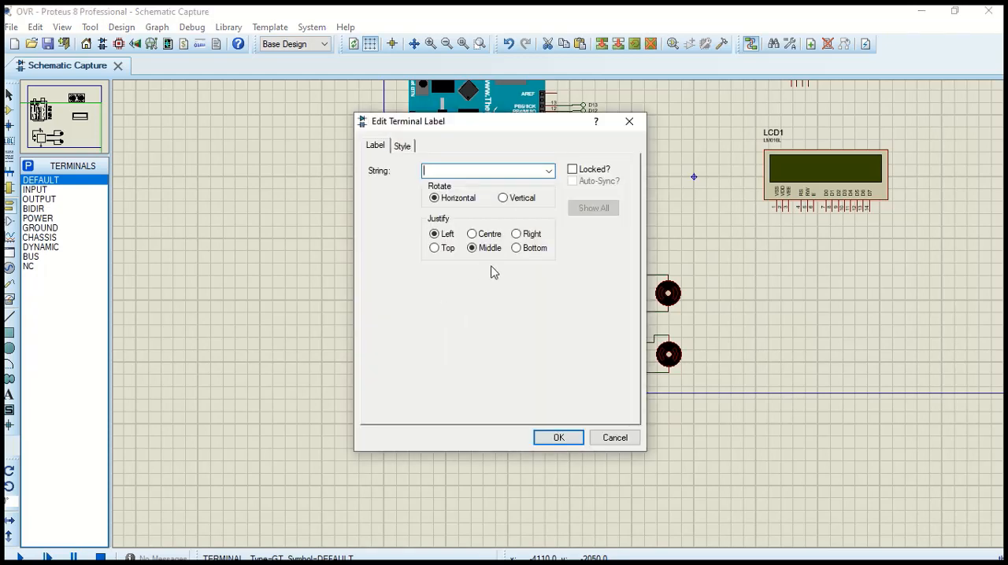
{"action": "type", "text": "d2"}
{"action": "left_click", "coordinate": [503, 6]}
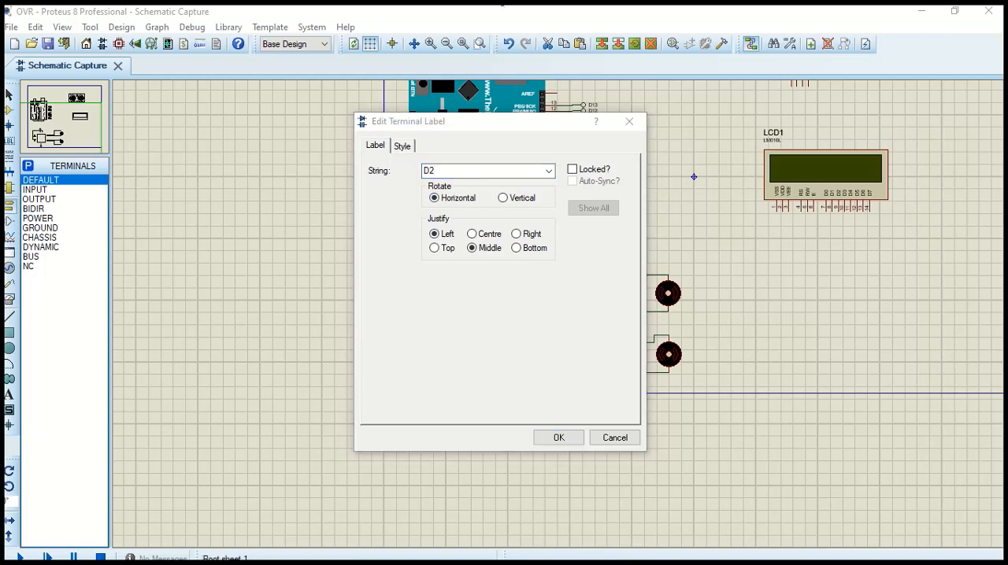
{"action": "left_click", "coordinate": [737, 109]}
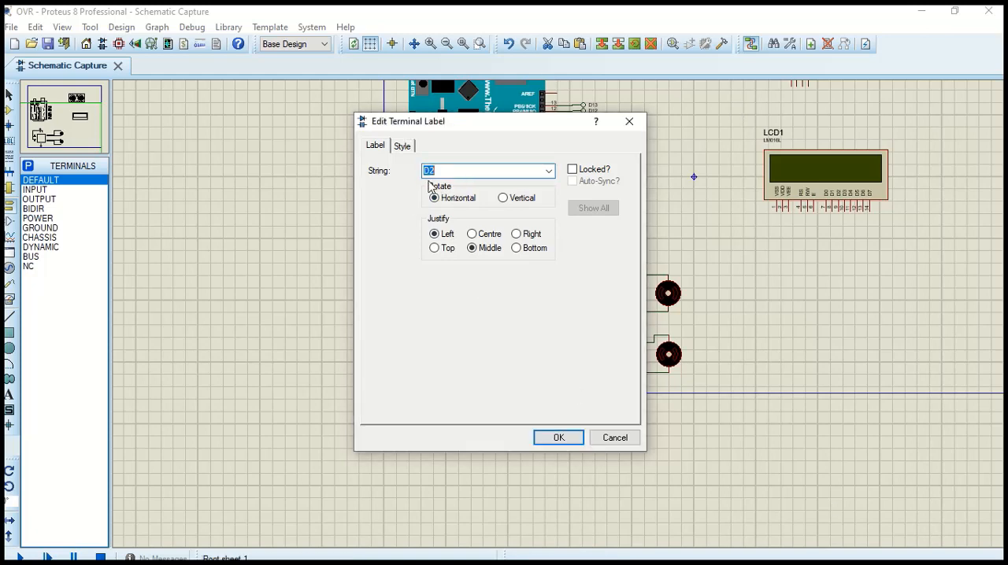
{"action": "left_click", "coordinate": [559, 438]}
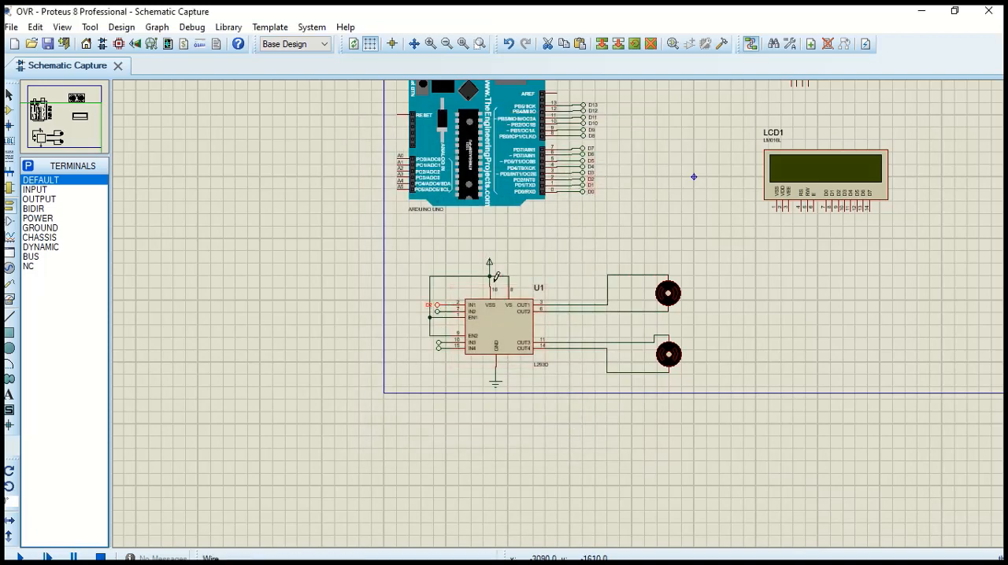
{"action": "double_click", "coordinate": [442, 318]}
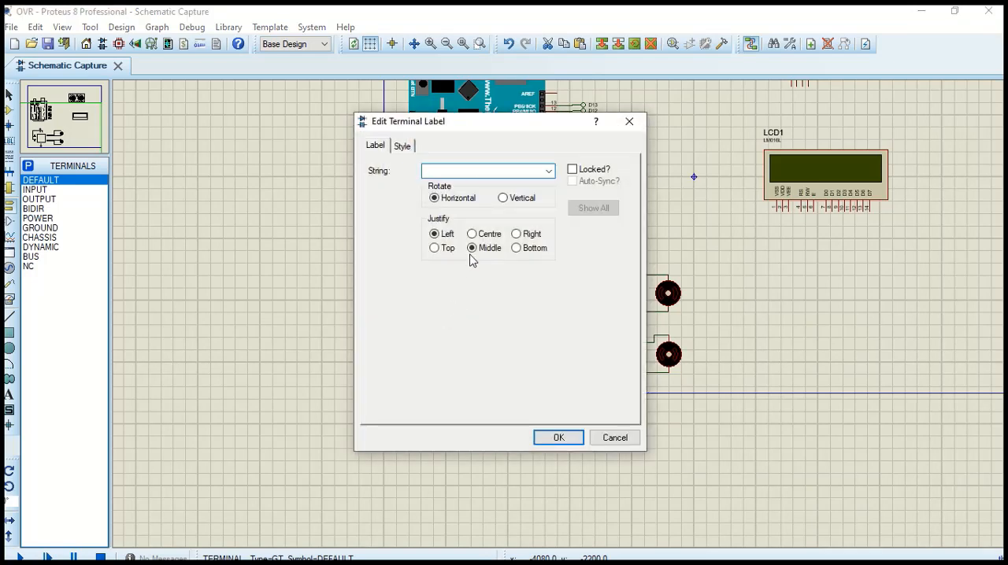
{"action": "type", "text": "D3"}
{"action": "key", "text": "Return"}
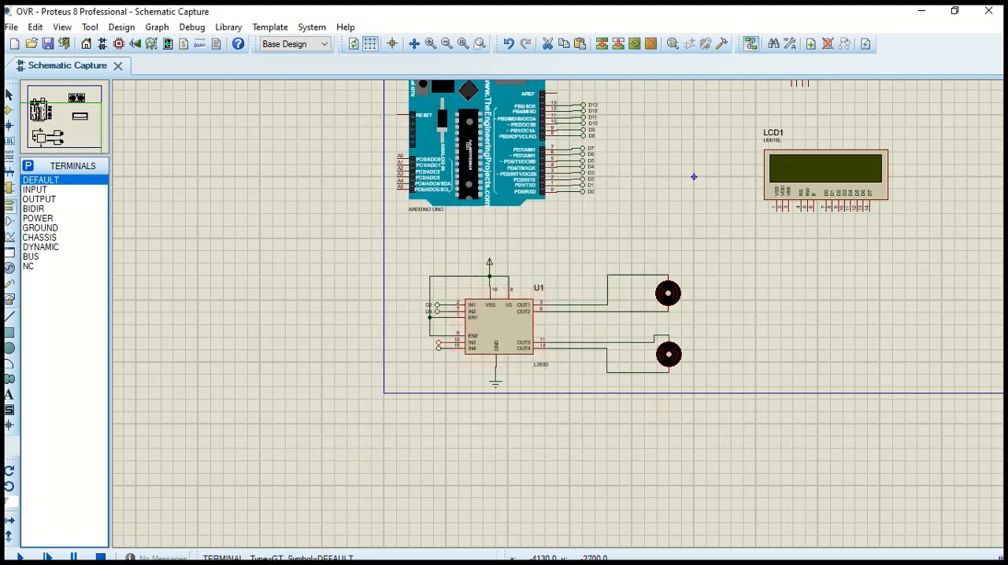
Label the terminals at the L293D's IN3 and IN4 pins D4 and D5
{"action": "double_click", "coordinate": [438, 343]}
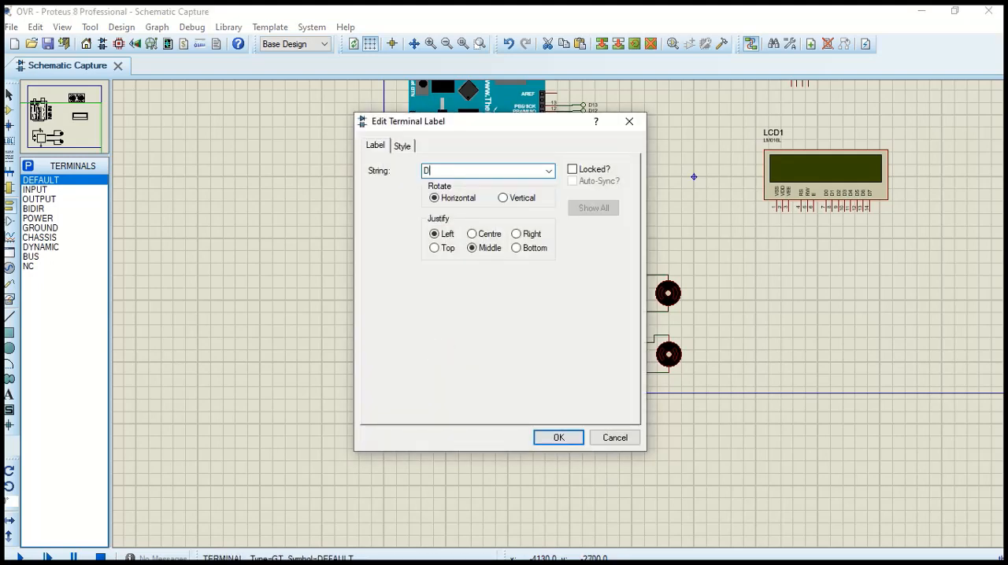
{"action": "key", "text": "Return"}
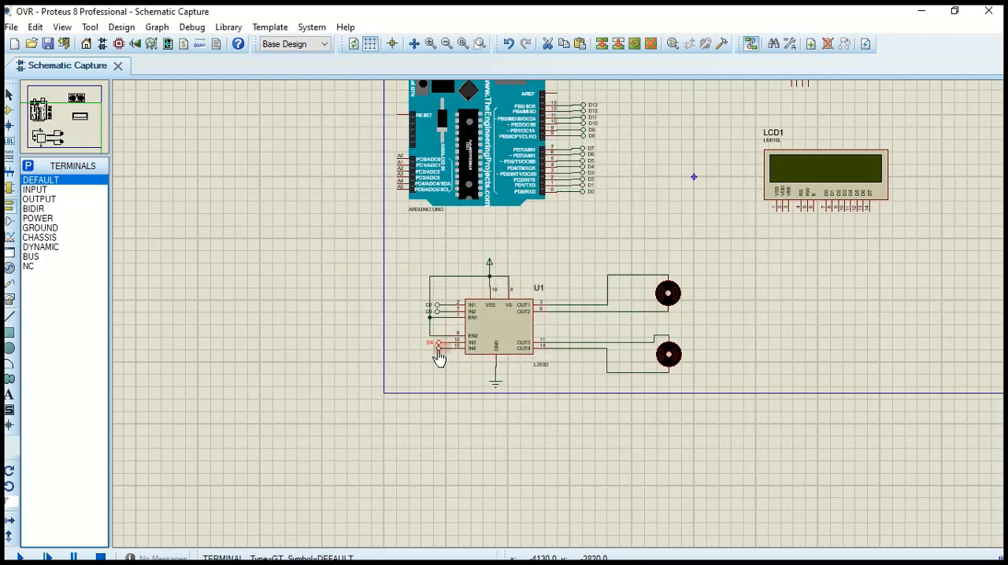
{"action": "double_click", "coordinate": [438, 349]}
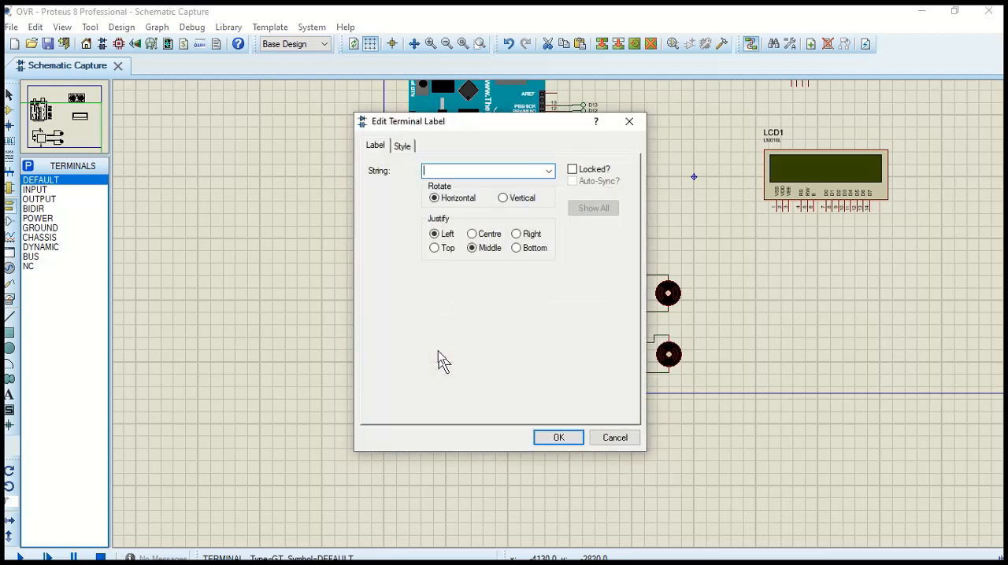
{"action": "type", "text": "D5"}
{"action": "key", "text": "Return"}
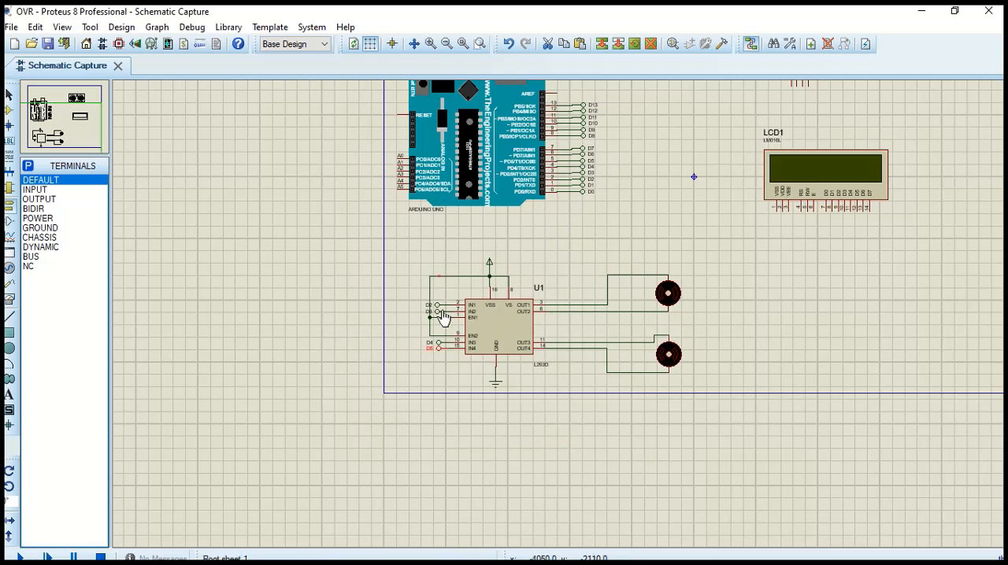
Move the vertical segment of the EN1 power wire outward, clear of the D2 and D3 terminal labels
{"action": "scroll", "coordinate": [443, 315], "scroll_direction": "up", "scroll_amount": 2}
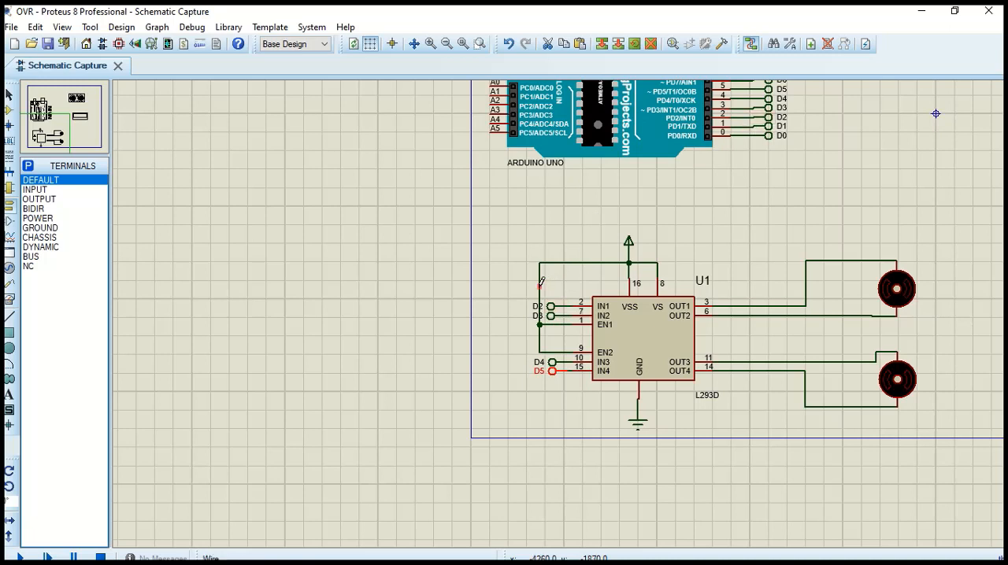
{"action": "left_click", "coordinate": [540, 286]}
{"action": "key", "text": "Escape"}
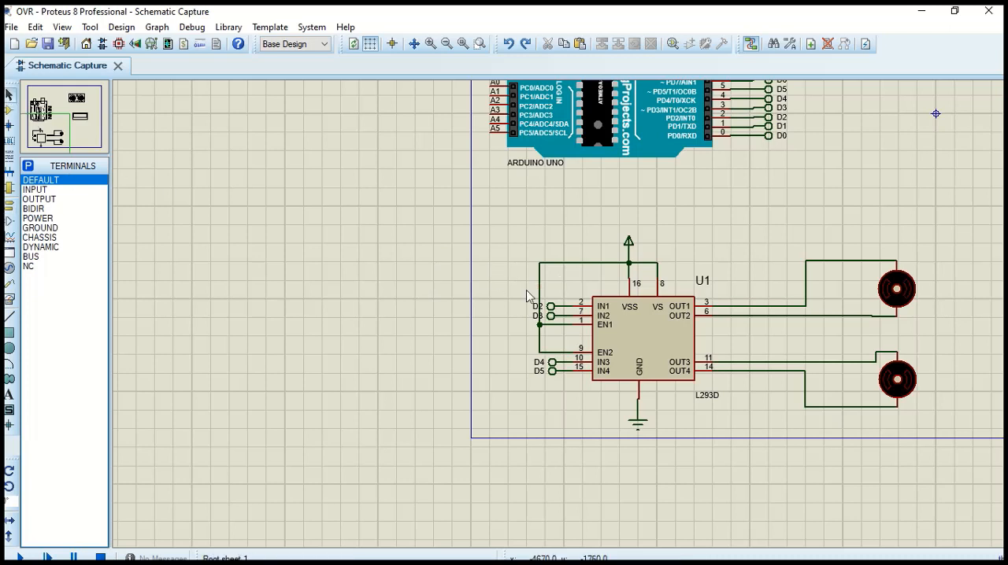
{"action": "left_click", "coordinate": [539, 287]}
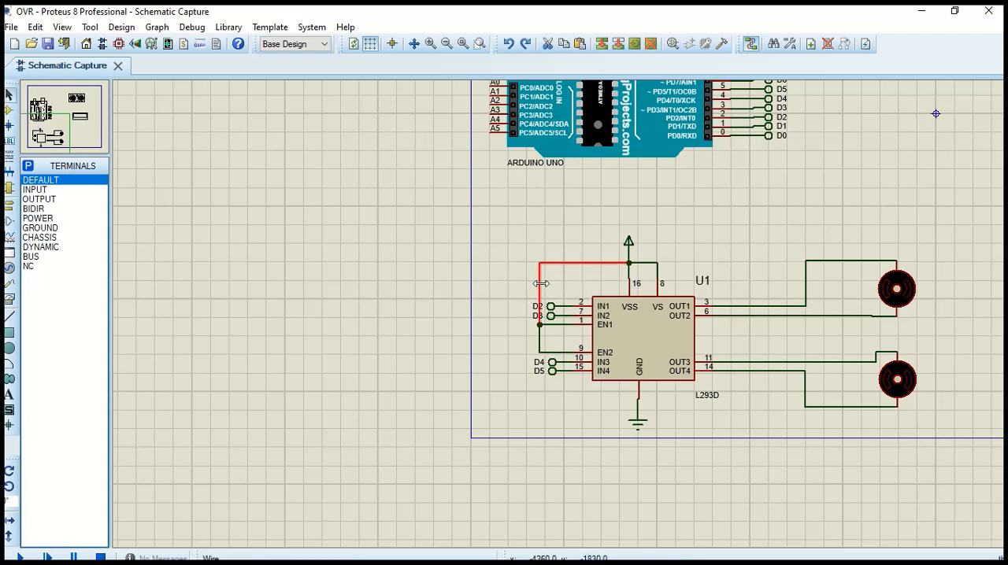
{"action": "left_click_drag", "start_coordinate": [540, 283], "coordinate": [514, 288]}
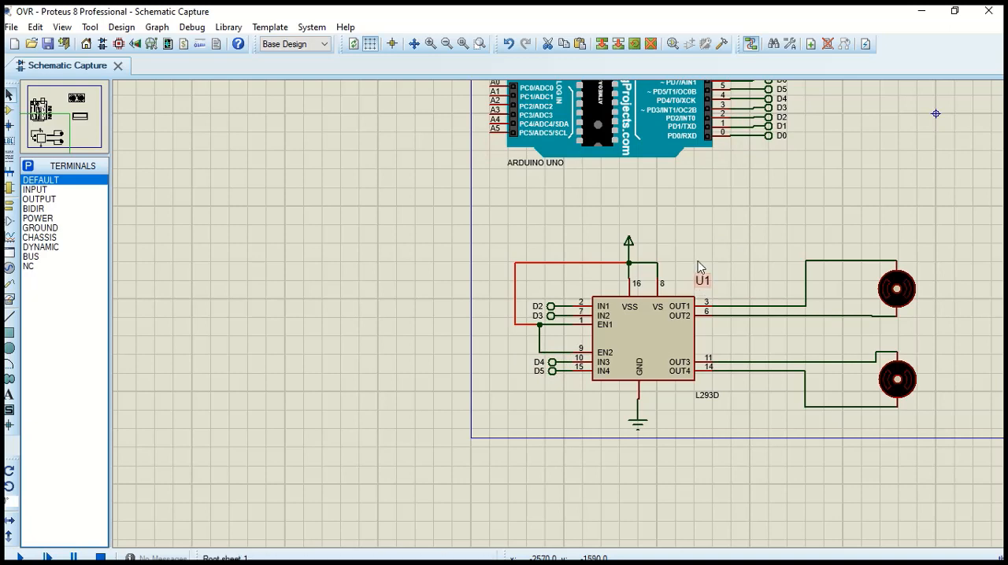
Place a POWER terminal beside the ultrasonic sensor and wire it to the sensor's +5V pin
{"action": "scroll", "coordinate": [699, 277], "scroll_direction": "down", "scroll_amount": 1}
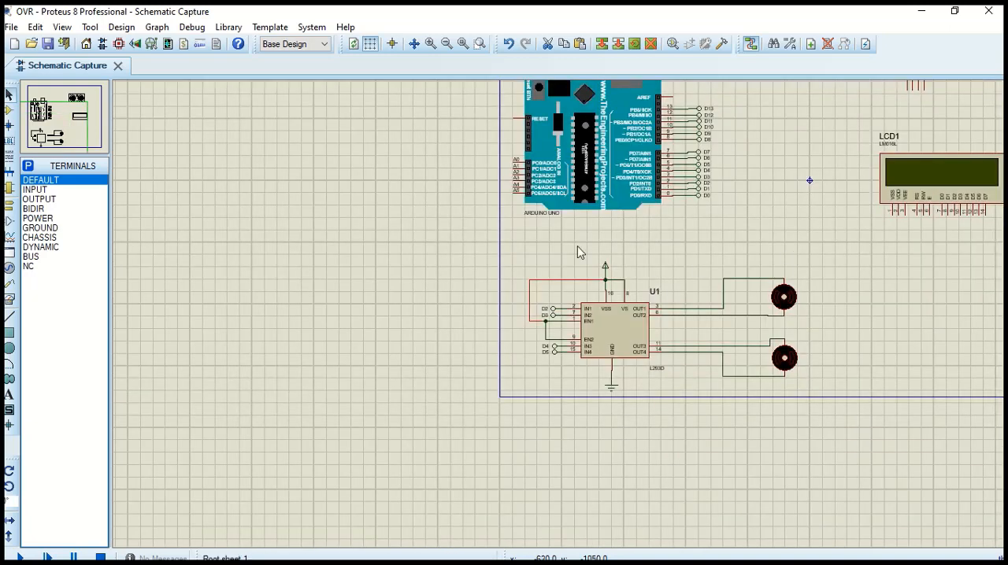
{"action": "scroll", "coordinate": [664, 302], "scroll_direction": "down", "scroll_amount": 1}
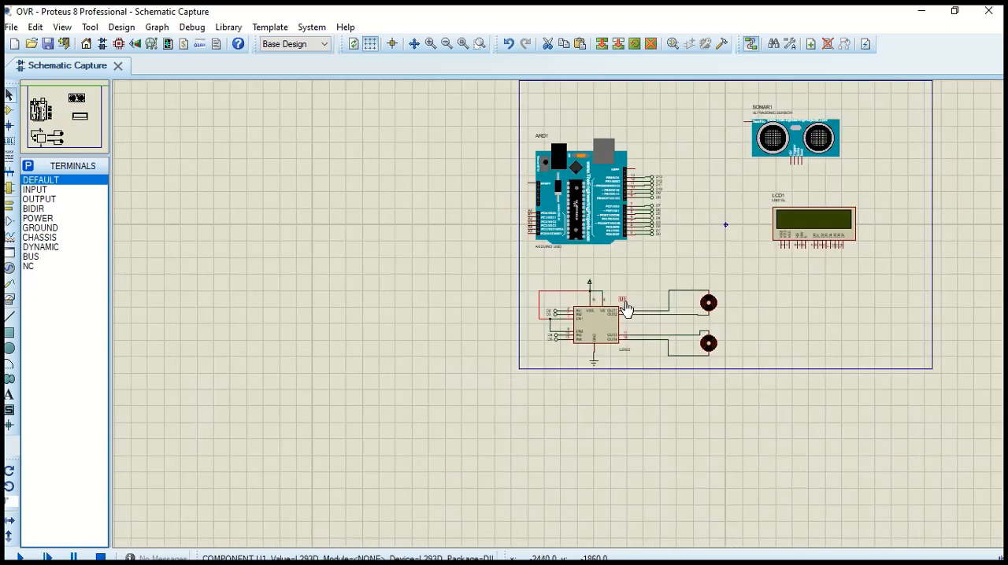
{"action": "scroll", "coordinate": [810, 163], "scroll_direction": "up", "scroll_amount": 1}
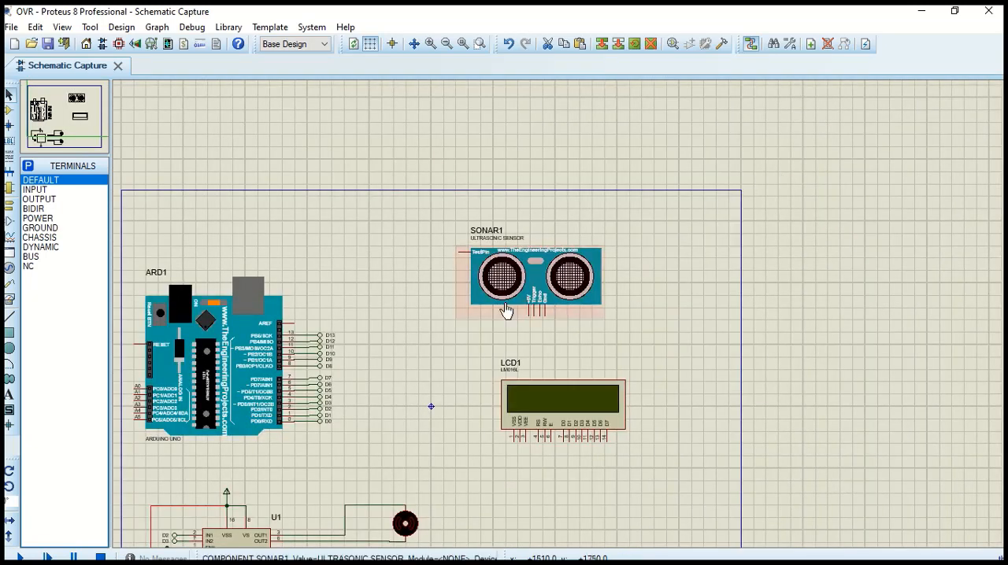
{"action": "scroll", "coordinate": [530, 315], "scroll_direction": "up", "scroll_amount": 1}
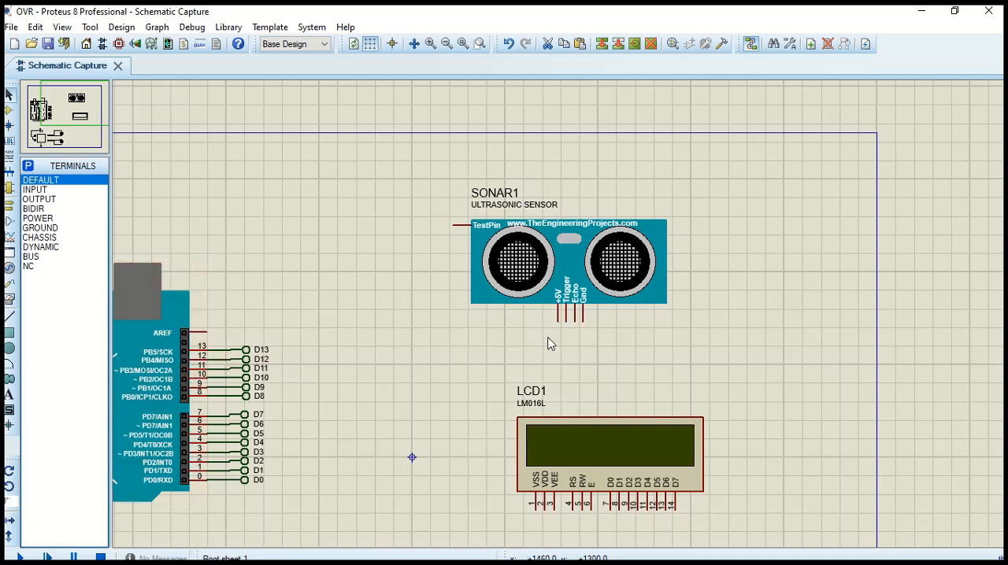
{"action": "left_click", "coordinate": [44, 220]}
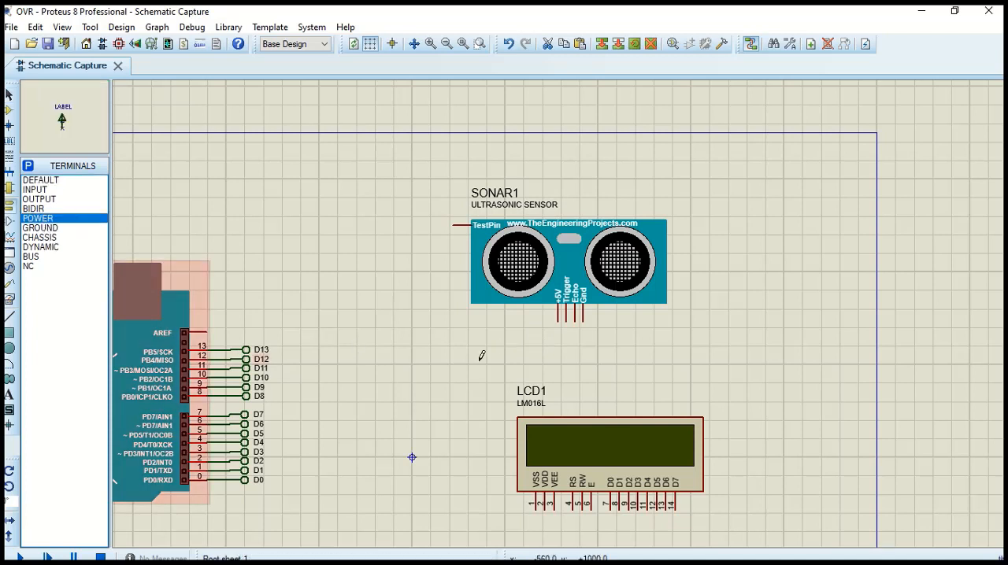
{"action": "left_click", "coordinate": [764, 236]}
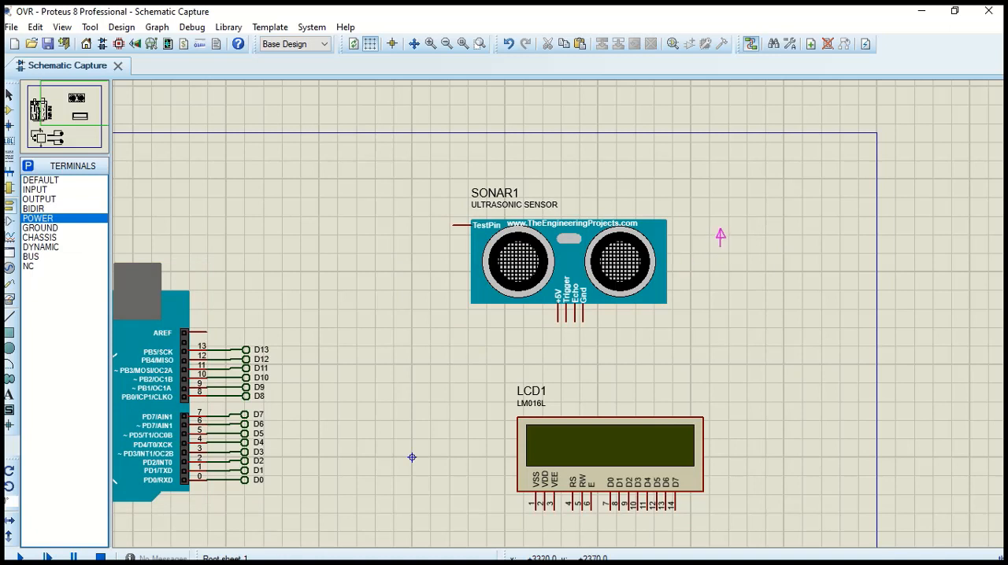
{"action": "left_click", "coordinate": [456, 309]}
{"action": "left_click", "coordinate": [559, 320]}
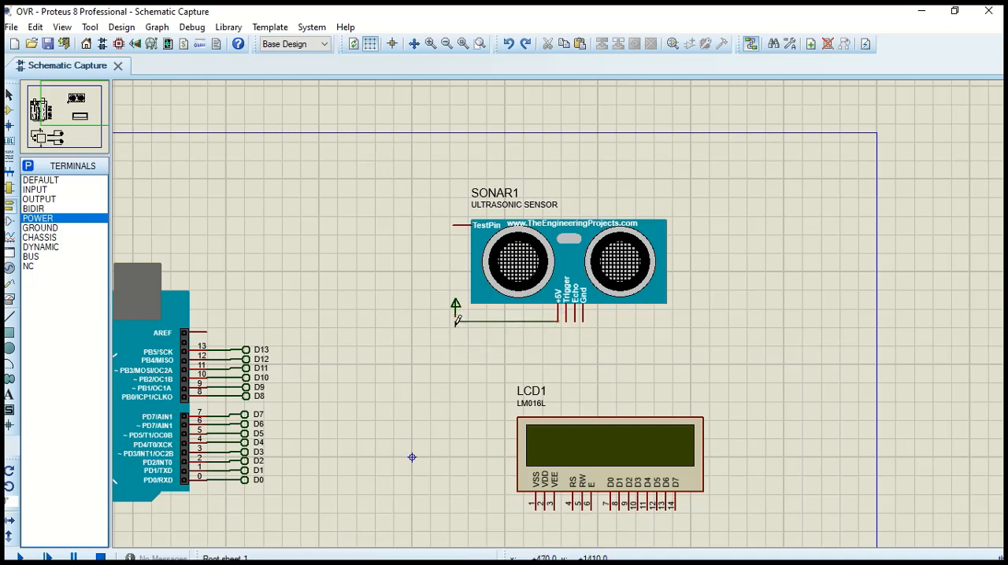
{"action": "scroll", "coordinate": [456, 320], "scroll_direction": "up", "scroll_amount": 3}
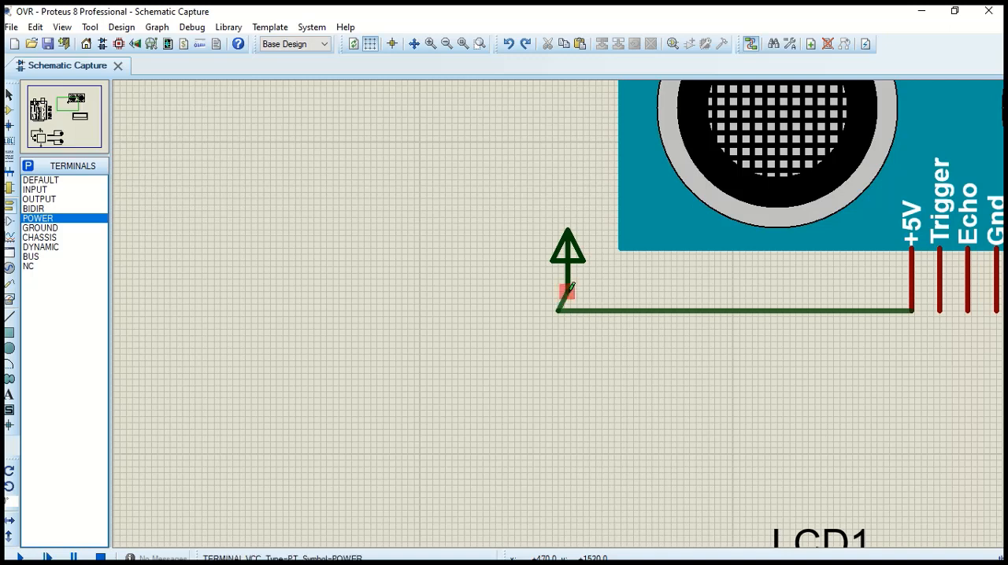
{"action": "left_click", "coordinate": [570, 289]}
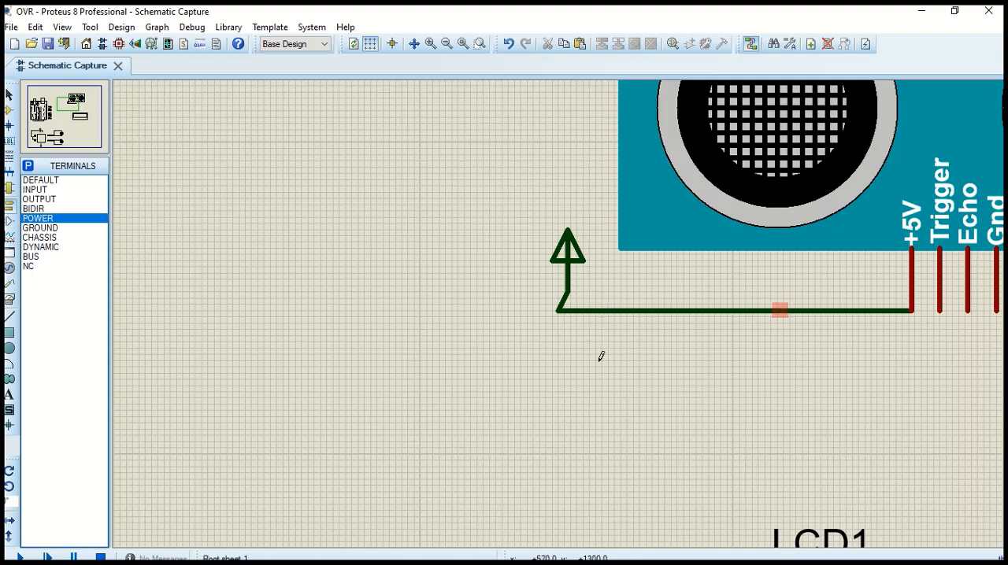
Place a GROUND terminal below the ultrasonic sensor and wire it to the Gnd pin
{"action": "scroll", "coordinate": [596, 350], "scroll_direction": "down", "scroll_amount": 2}
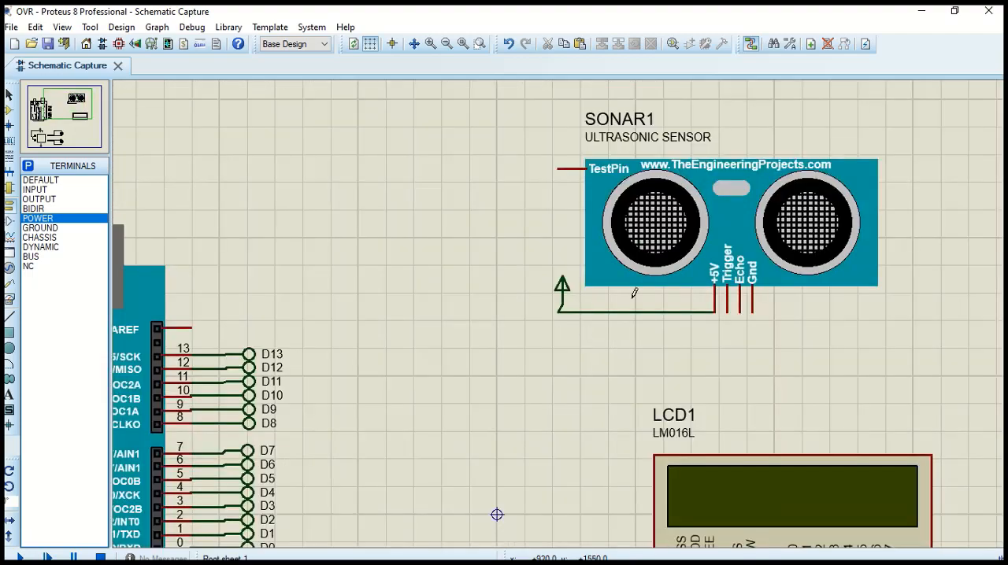
{"action": "left_click", "coordinate": [50, 229]}
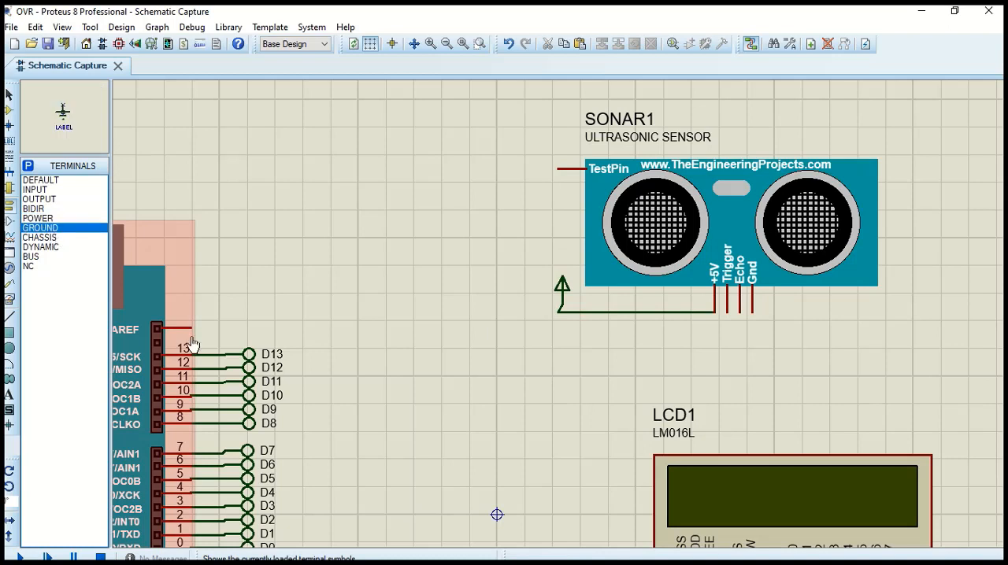
{"action": "left_click", "coordinate": [754, 384]}
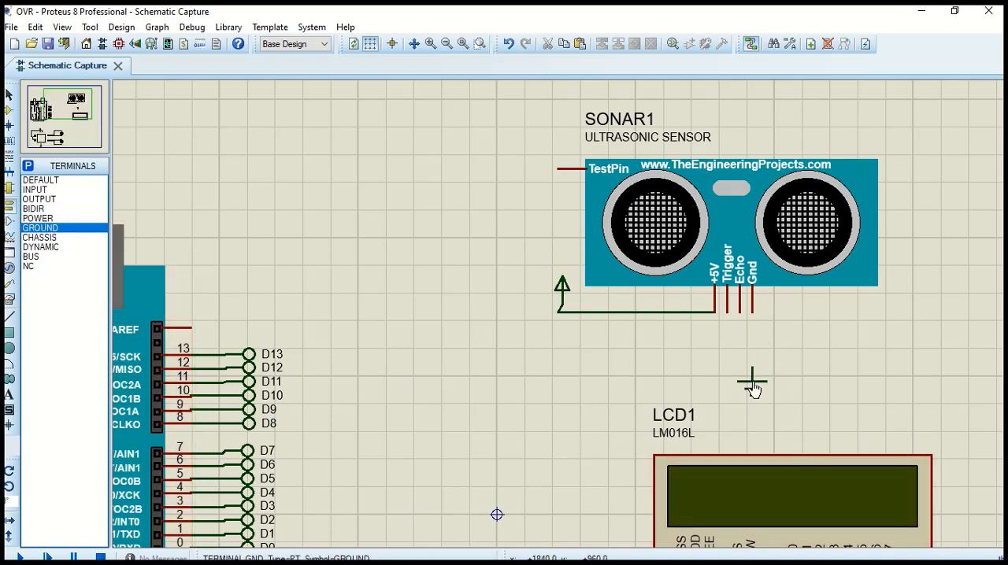
{"action": "left_click", "coordinate": [752, 310]}
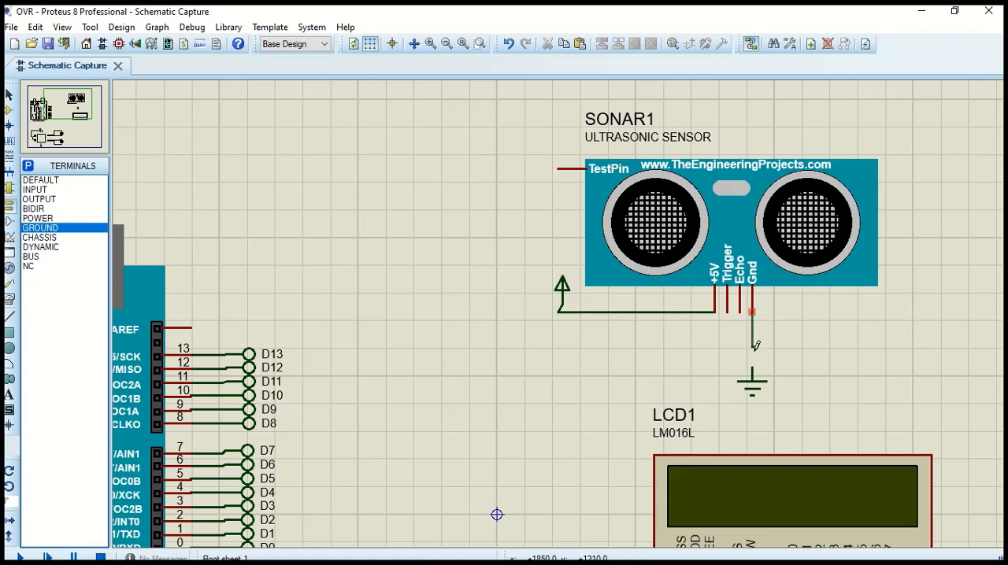
{"action": "left_click", "coordinate": [760, 380]}
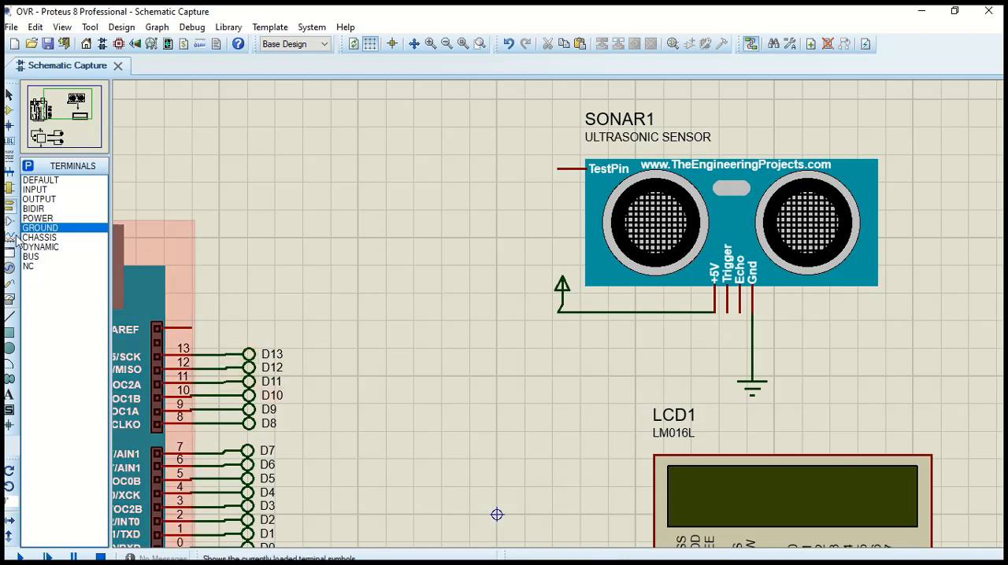
Place two DEFAULT terminals below the ultrasonic sensor and wire them to its Trigger and Echo pins
{"action": "left_click", "coordinate": [45, 181]}
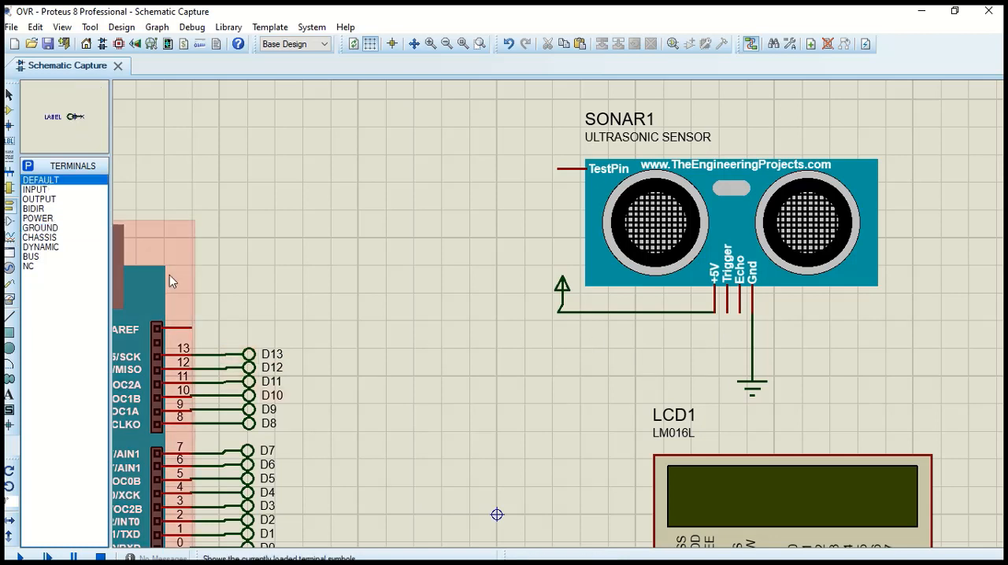
{"action": "left_click", "coordinate": [700, 343]}
{"action": "left_click", "coordinate": [701, 362]}
{"action": "left_click", "coordinate": [730, 310]}
{"action": "left_click", "coordinate": [714, 342]}
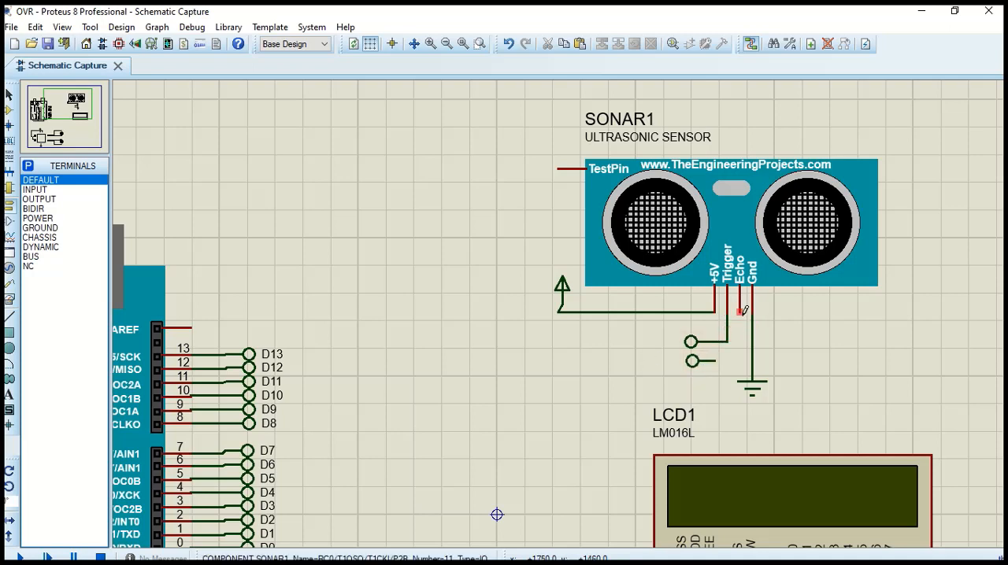
{"action": "left_click", "coordinate": [741, 312]}
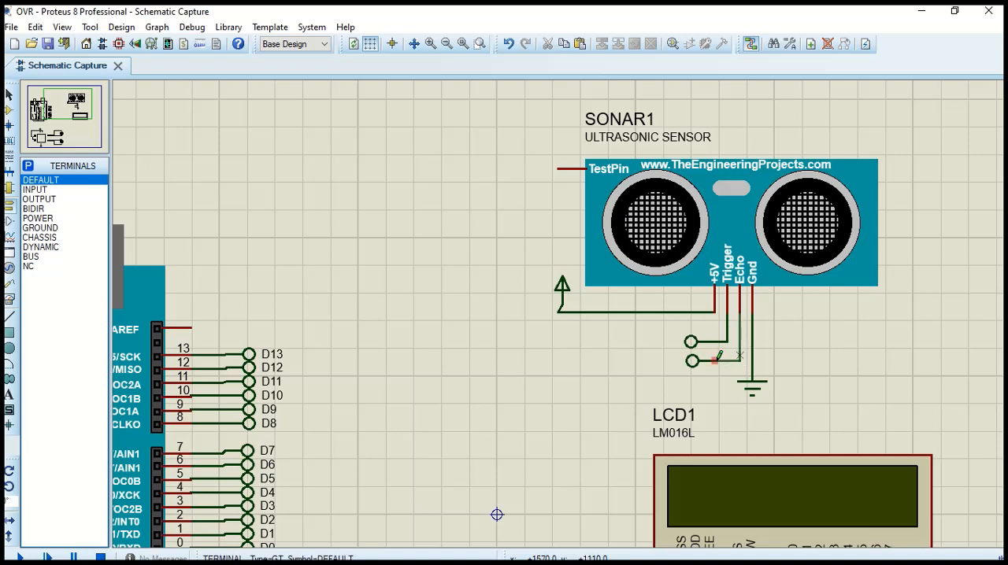
{"action": "left_click", "coordinate": [715, 359]}
Label the ultrasonic sensor's Trigger terminal D6 and its Echo terminal D7
{"action": "scroll", "coordinate": [545, 335], "scroll_direction": "down", "scroll_amount": 1}
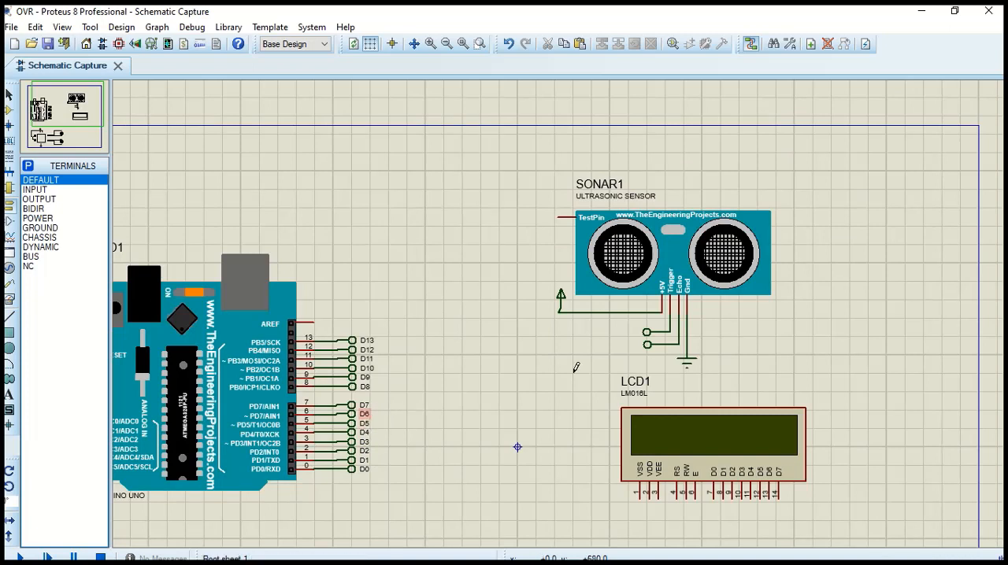
{"action": "double_click", "coordinate": [648, 335]}
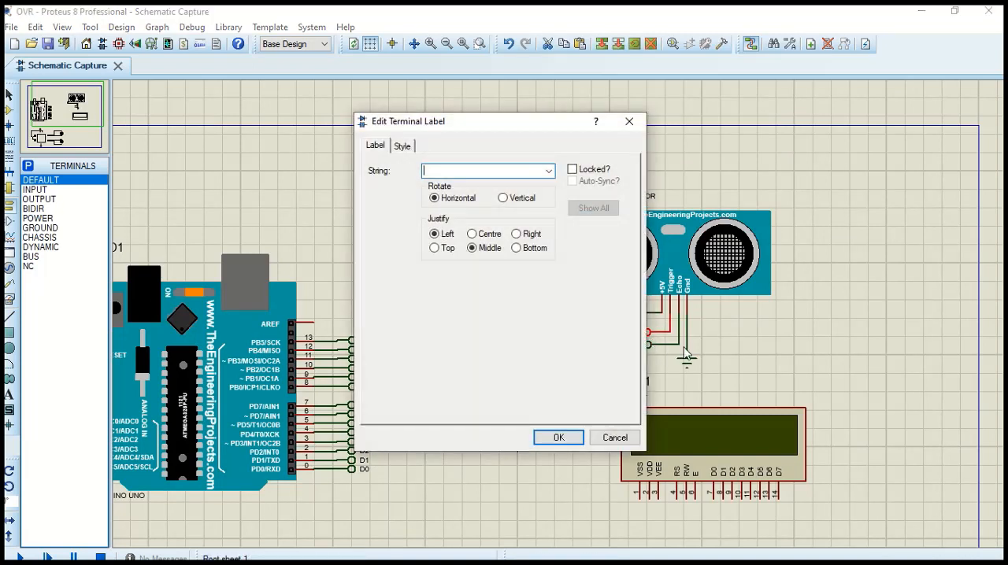
{"action": "type", "text": "D8"}
{"action": "key", "text": "Return"}
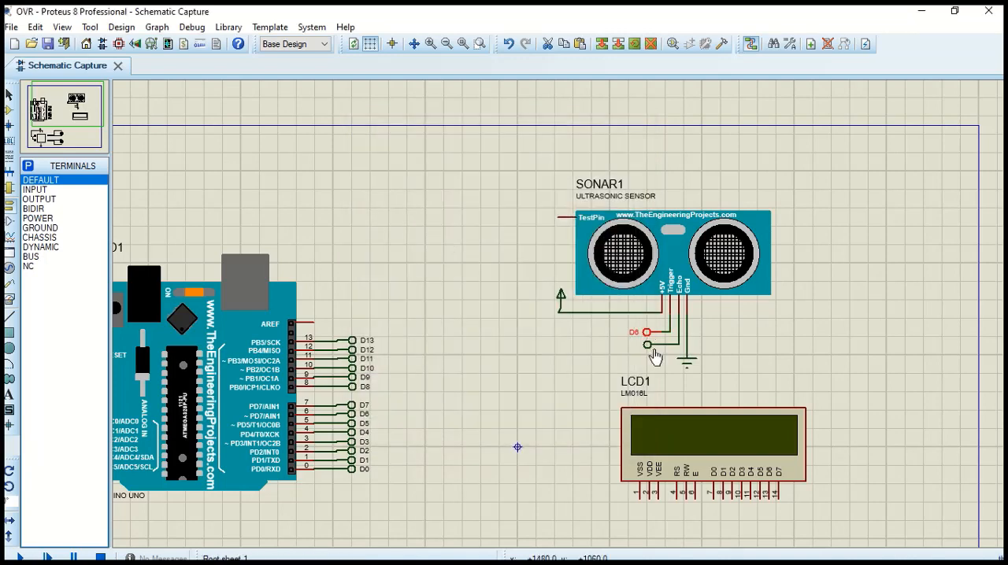
{"action": "double_click", "coordinate": [653, 351]}
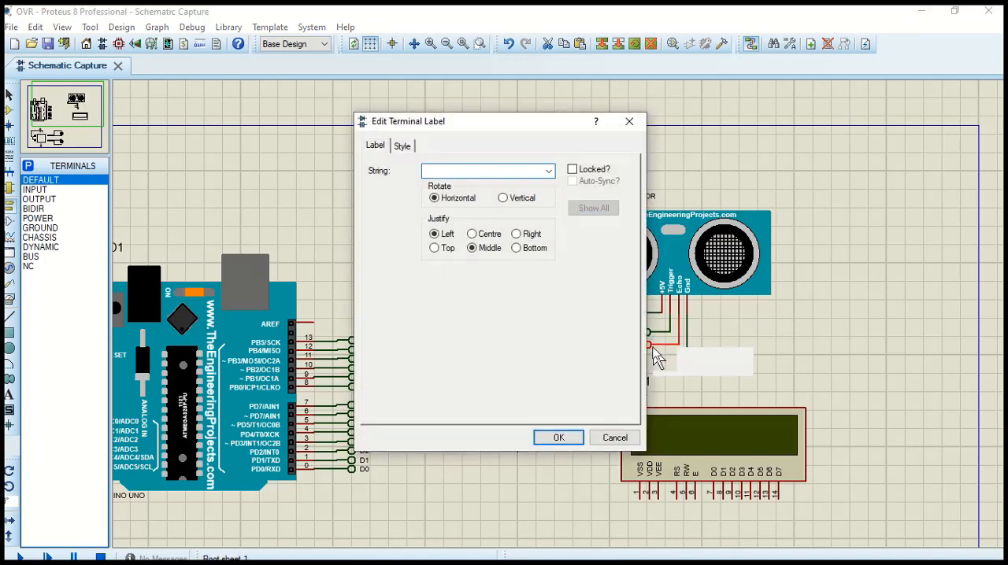
{"action": "key", "text": "Return"}
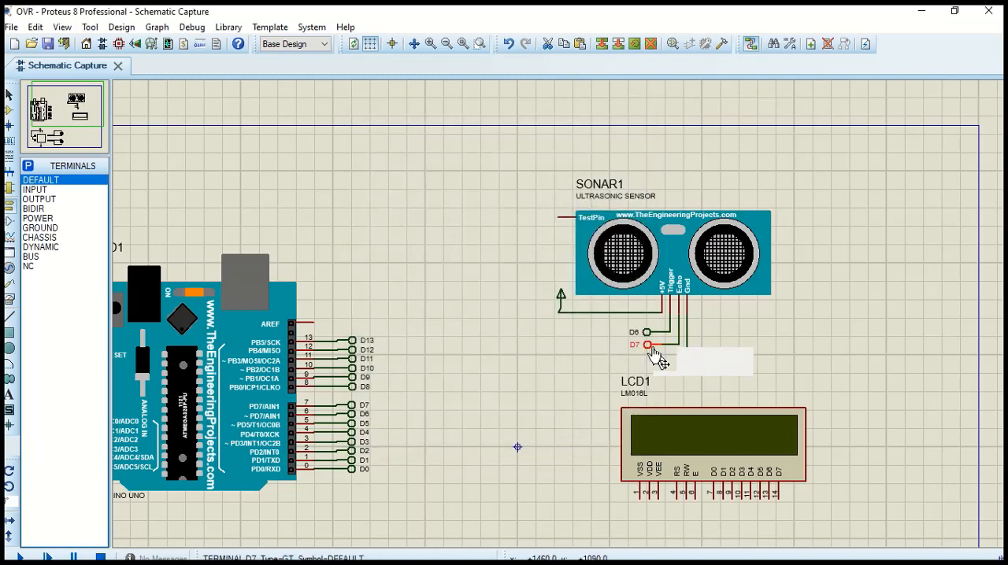
{"action": "left_click", "coordinate": [502, 322]}
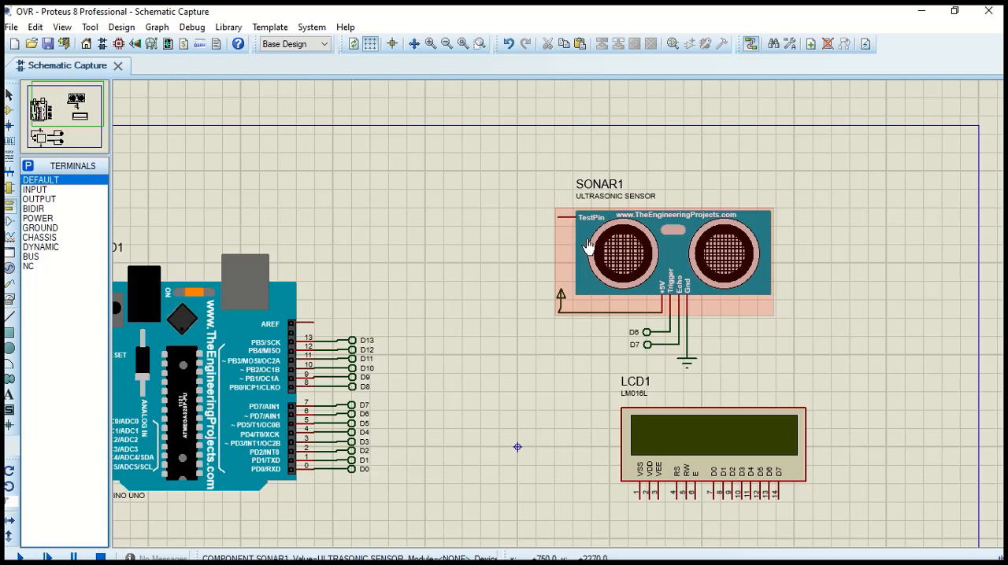
Add a POT-HG potentiometer from the parts library beside the ultrasonic sensor and wire its wiper to the sensor's TestPin
{"action": "left_click", "coordinate": [9, 189]}
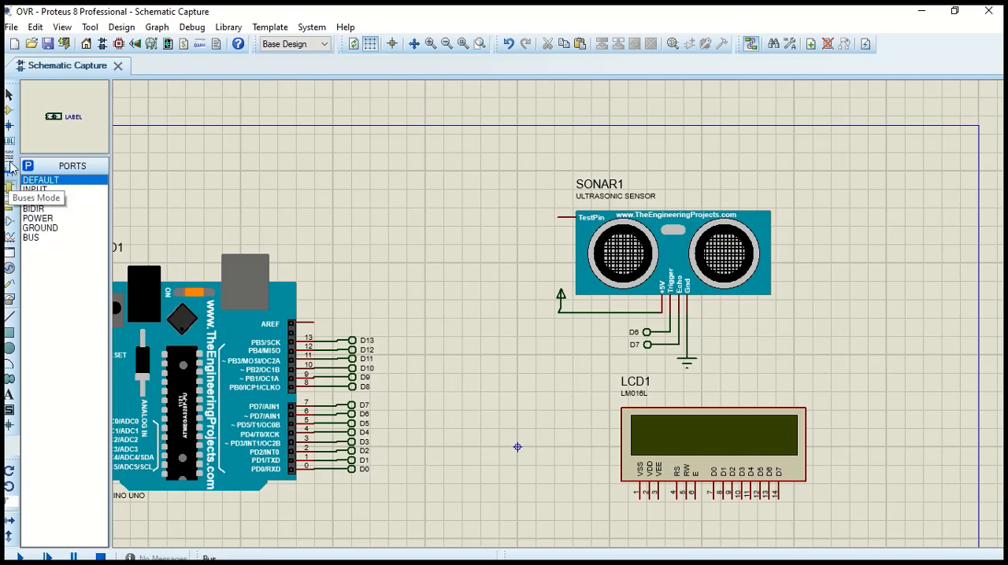
{"action": "left_click", "coordinate": [9, 111]}
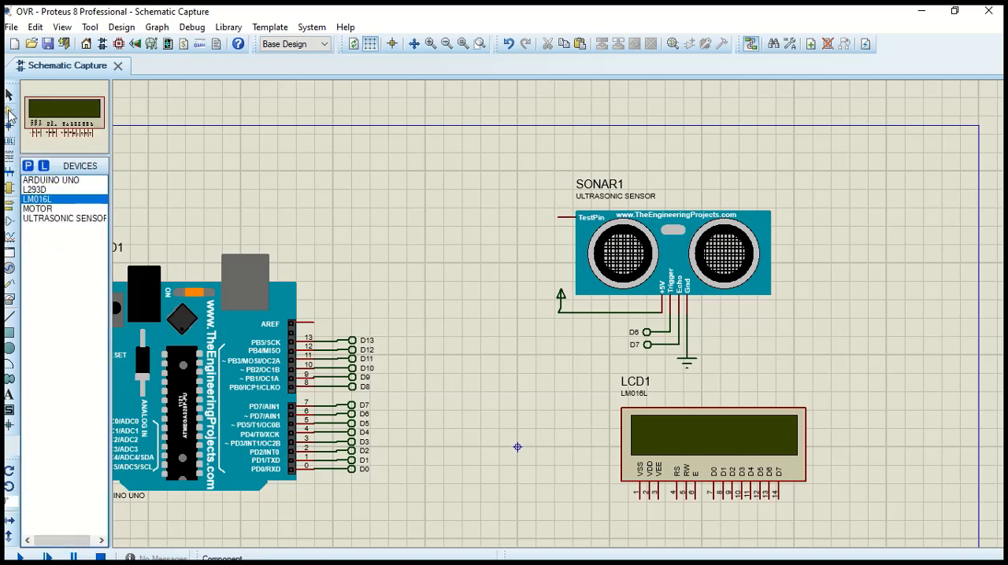
{"action": "left_click", "coordinate": [27, 167]}
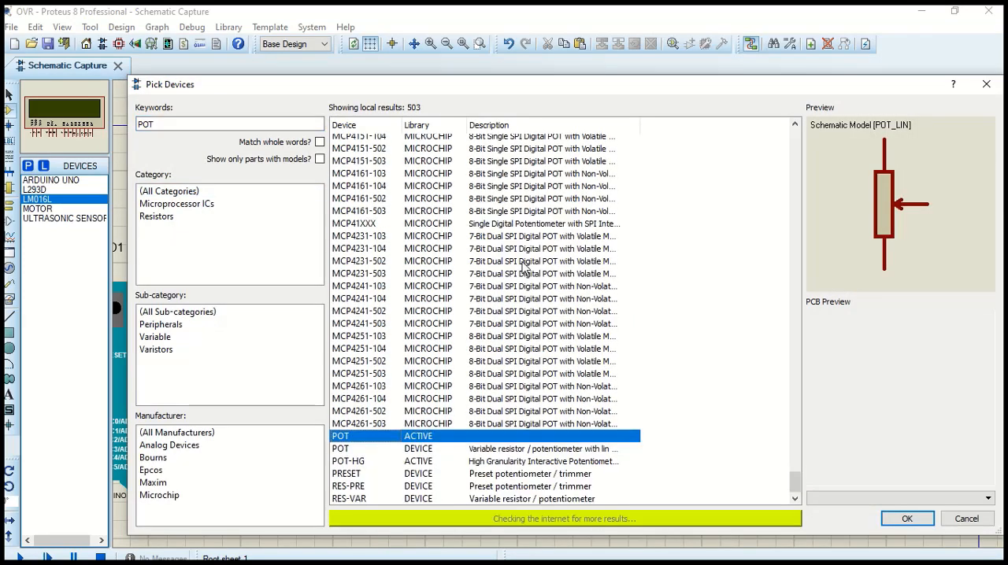
{"action": "left_click", "coordinate": [386, 465]}
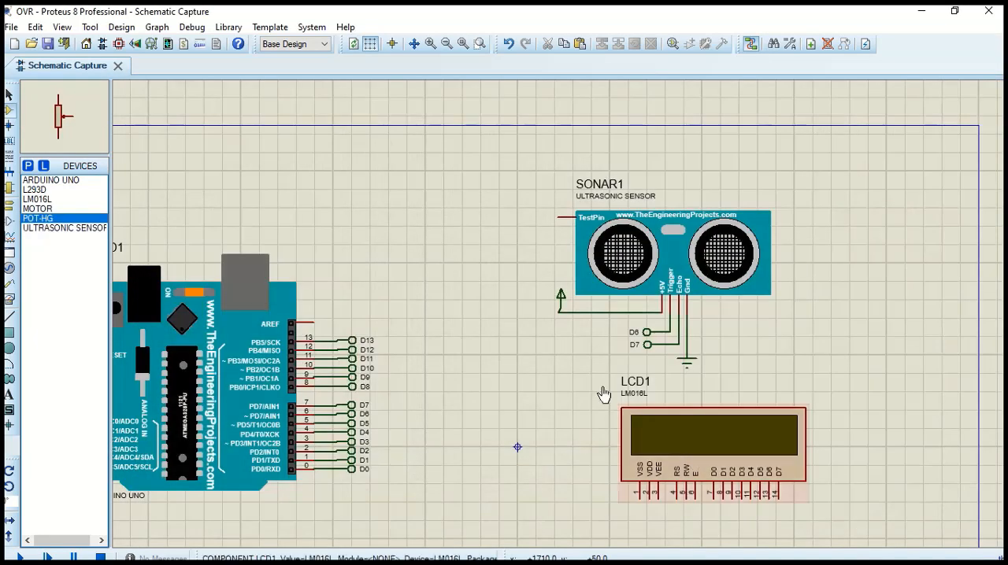
{"action": "left_click", "coordinate": [504, 224]}
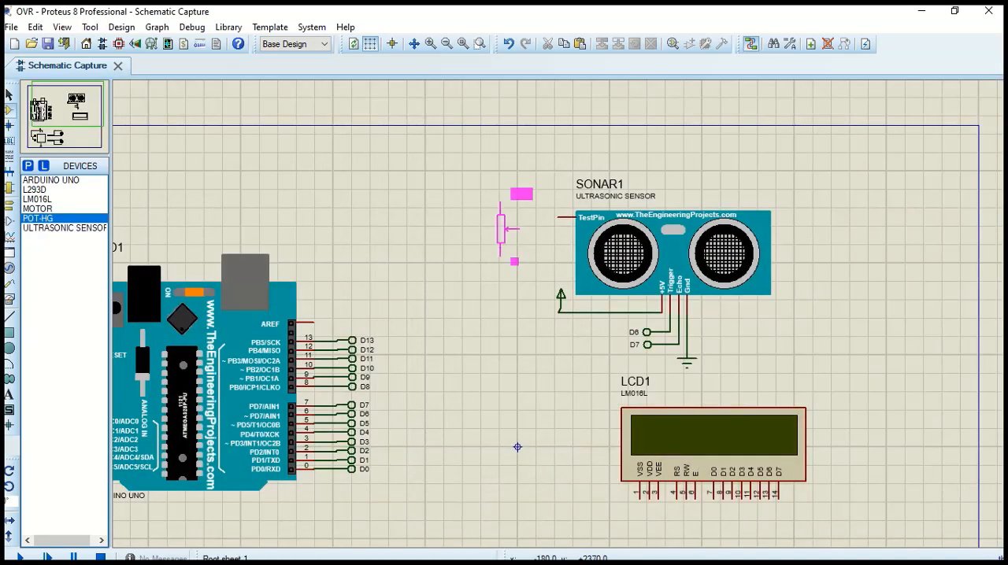
{"action": "left_click", "coordinate": [512, 223]}
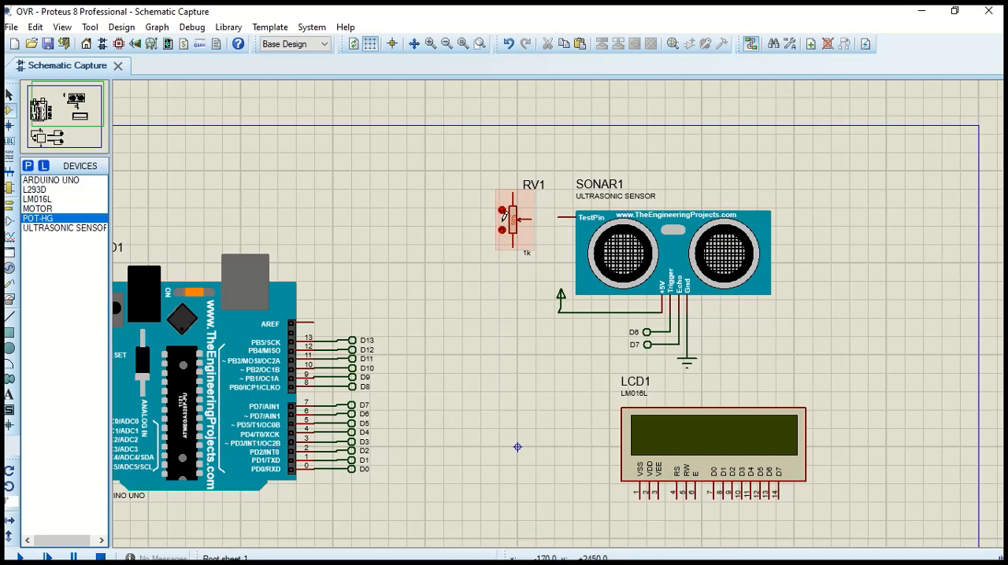
{"action": "left_click", "coordinate": [539, 217]}
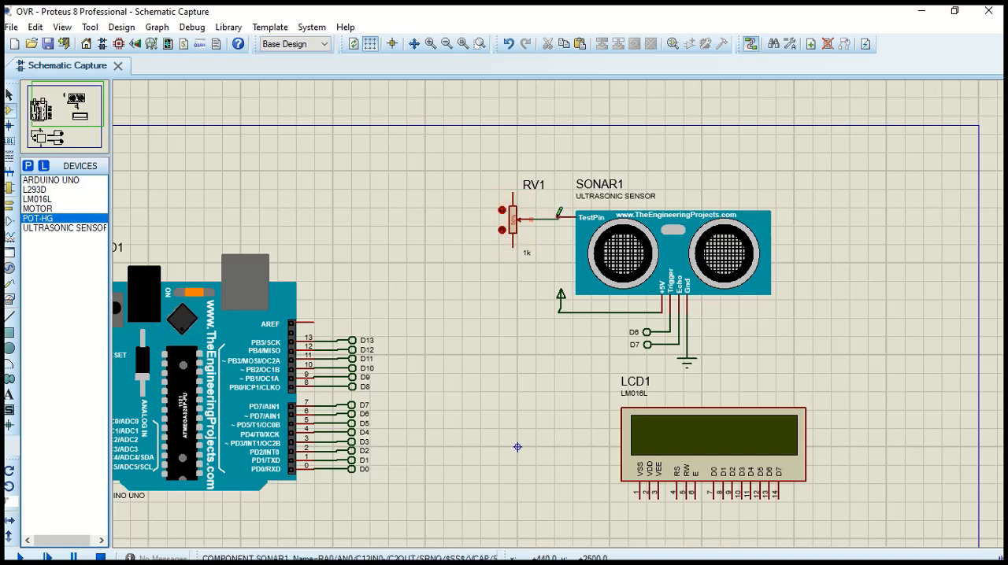
{"action": "left_click", "coordinate": [559, 217]}
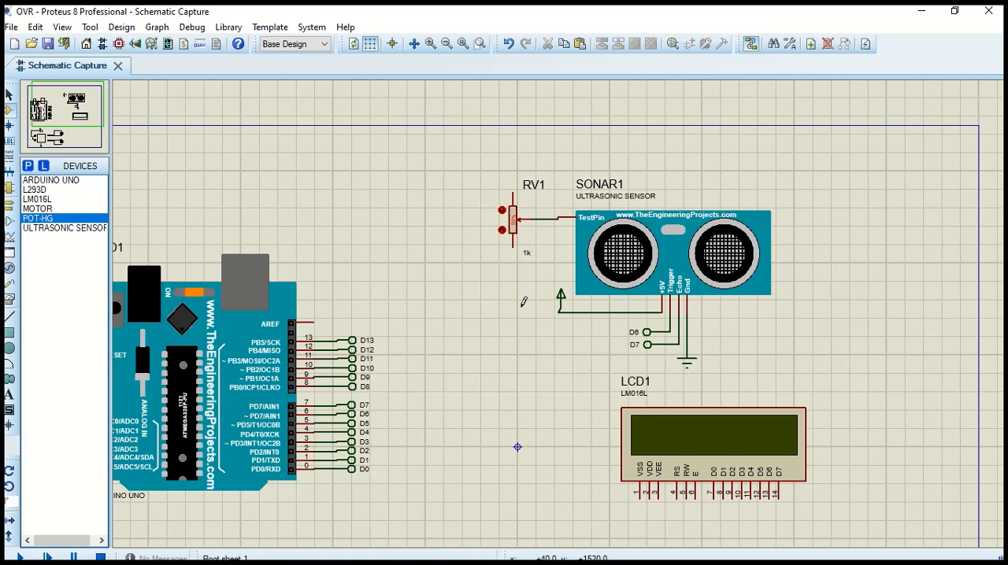
Place a POWER terminal above and a GROUND terminal below the potentiometer, and wire them to its two end pins
{"action": "left_click", "coordinate": [11, 219]}
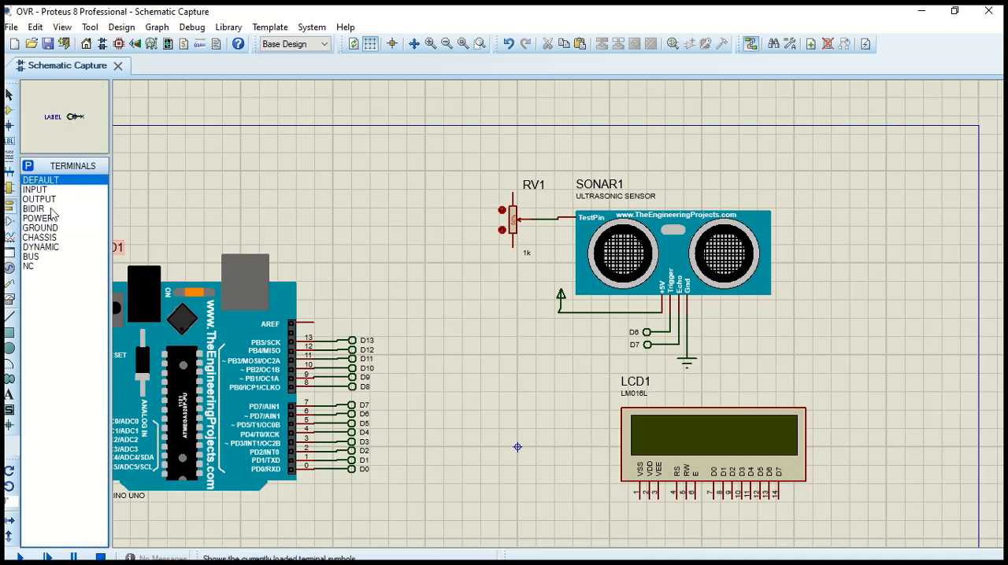
{"action": "left_click", "coordinate": [46, 219]}
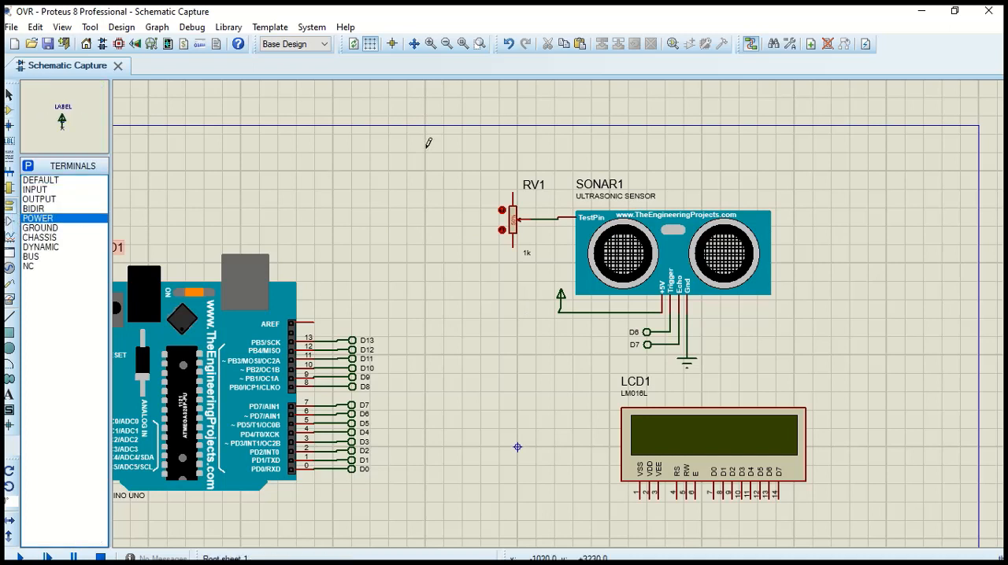
{"action": "left_click", "coordinate": [508, 157]}
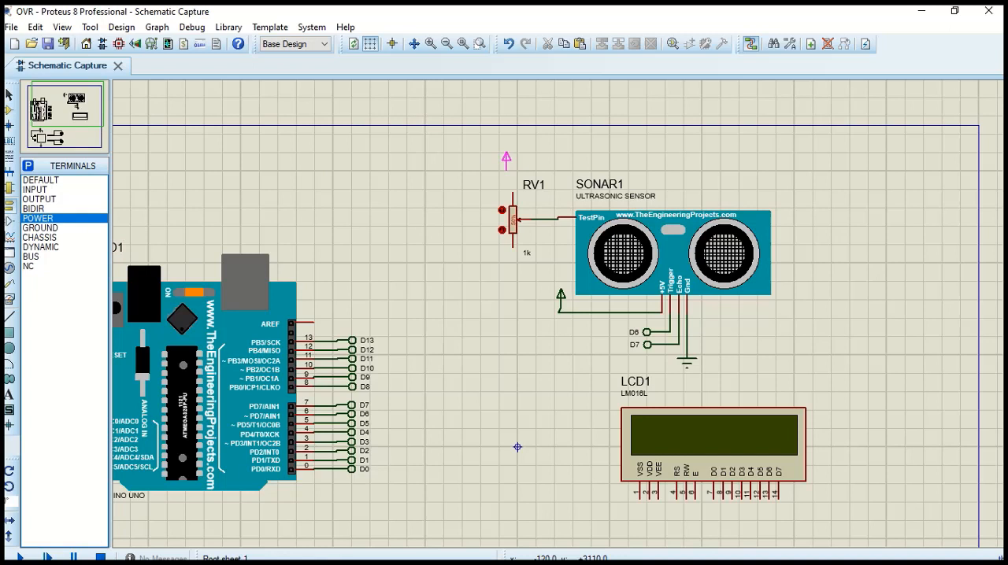
{"action": "left_click", "coordinate": [511, 167]}
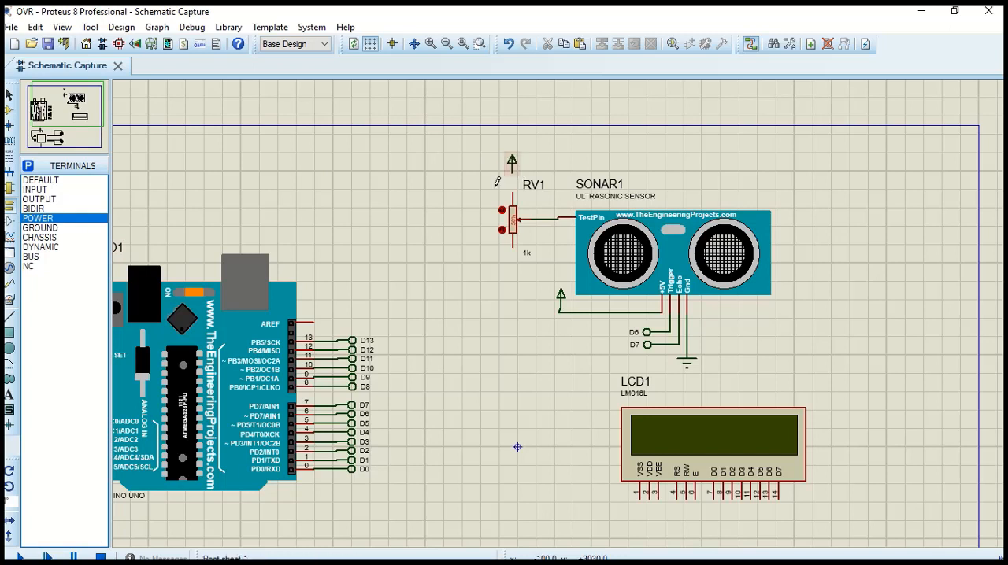
{"action": "left_click", "coordinate": [43, 229]}
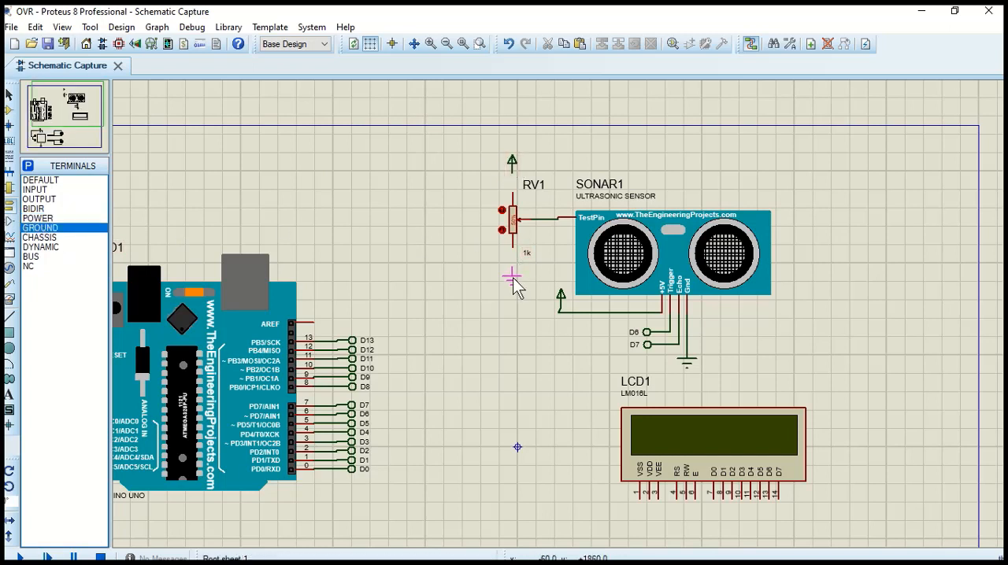
{"action": "left_click", "coordinate": [512, 278]}
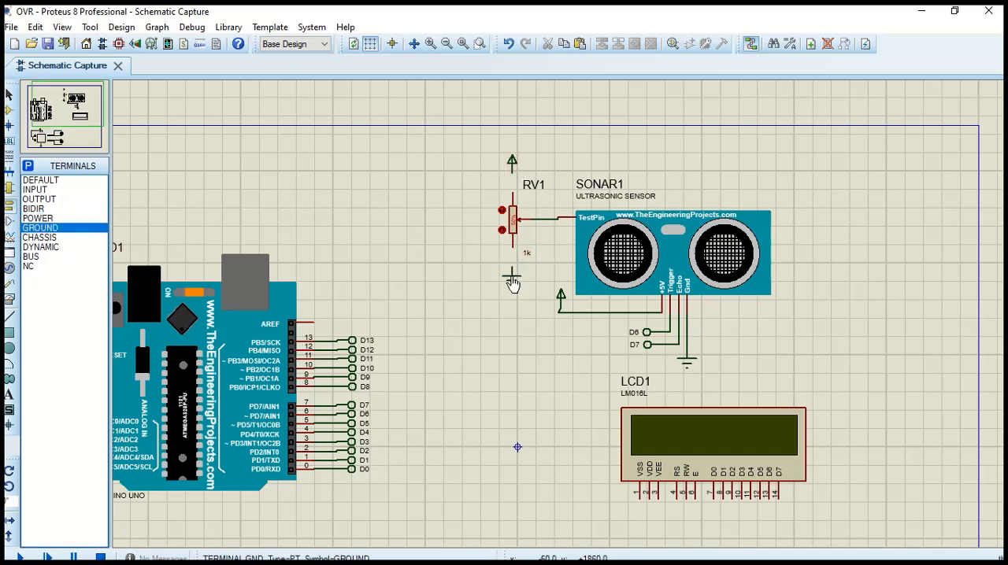
{"action": "left_click", "coordinate": [514, 176]}
{"action": "left_click", "coordinate": [512, 207]}
{"action": "left_click", "coordinate": [512, 272]}
Place four DEFAULT terminals in a vertical column below the LCD's data pins
{"action": "scroll", "coordinate": [461, 236], "scroll_direction": "down", "scroll_amount": 2}
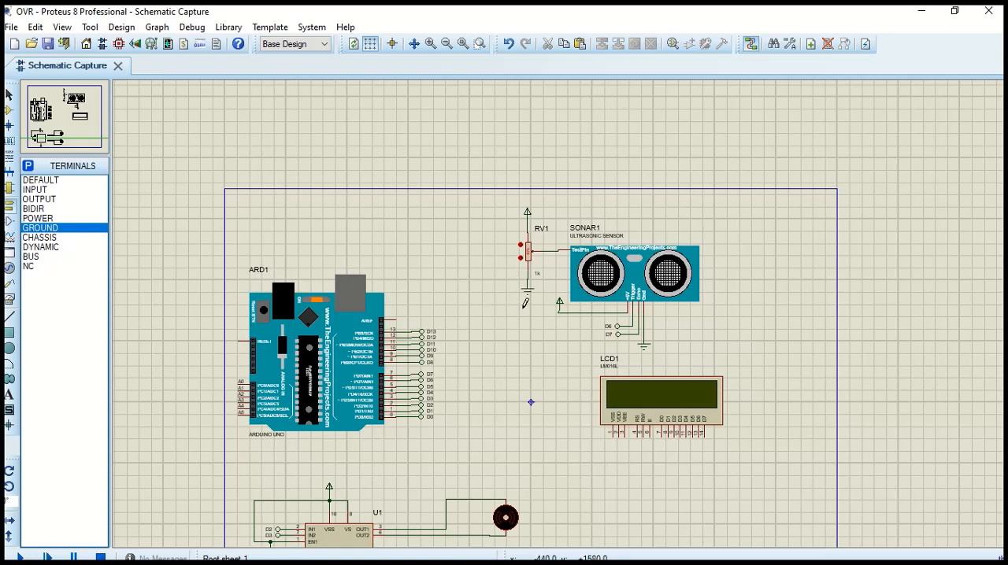
{"action": "scroll", "coordinate": [526, 302], "scroll_direction": "down", "scroll_amount": 1}
{"action": "scroll", "coordinate": [638, 433], "scroll_direction": "up", "scroll_amount": 1}
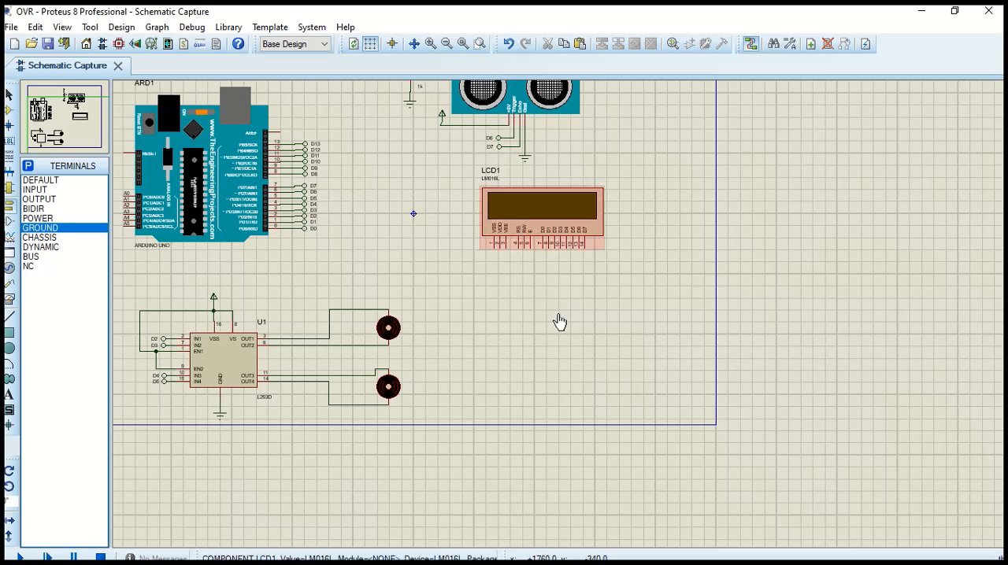
{"action": "scroll", "coordinate": [559, 321], "scroll_direction": "up", "scroll_amount": 1}
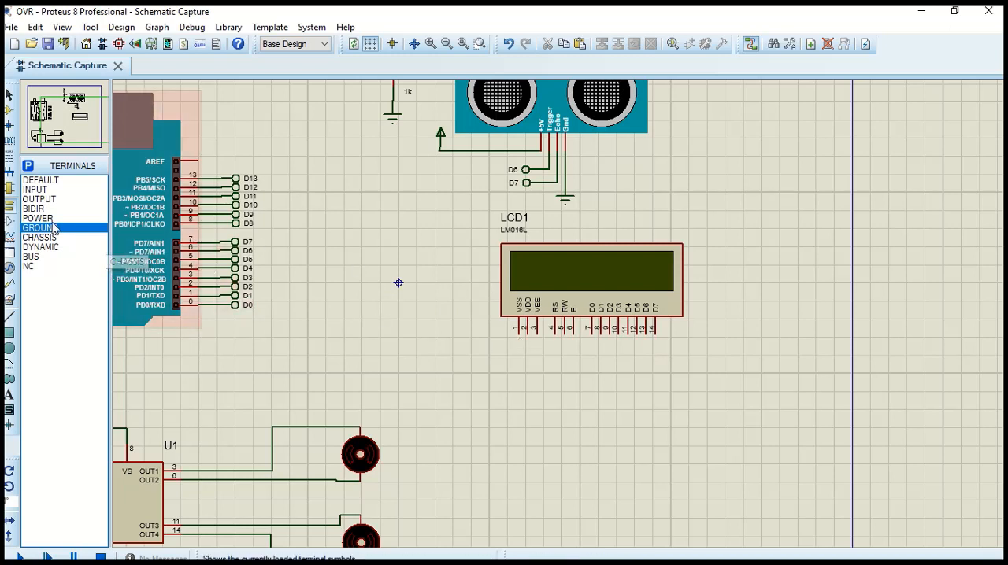
{"action": "left_click", "coordinate": [36, 179]}
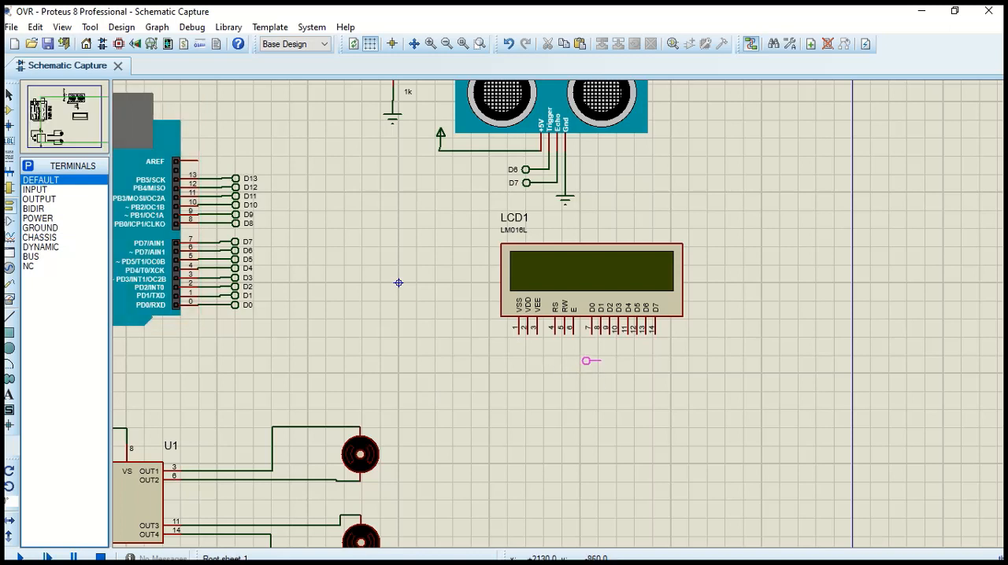
{"action": "left_click", "coordinate": [611, 356]}
{"action": "left_click", "coordinate": [611, 371]}
{"action": "left_click", "coordinate": [612, 386]}
{"action": "left_click", "coordinate": [611, 401]}
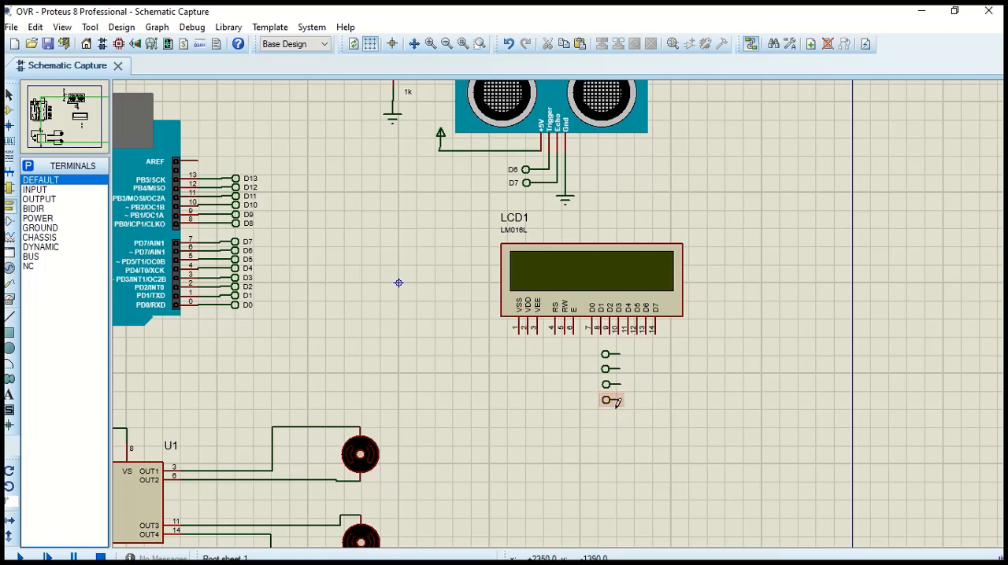
Wire LCD pins D4 (11) and D5 (12) to the first and second terminals of the column below the display
{"action": "left_click", "coordinate": [629, 336]}
{"action": "scroll", "coordinate": [630, 349], "scroll_direction": "up", "scroll_amount": 4}
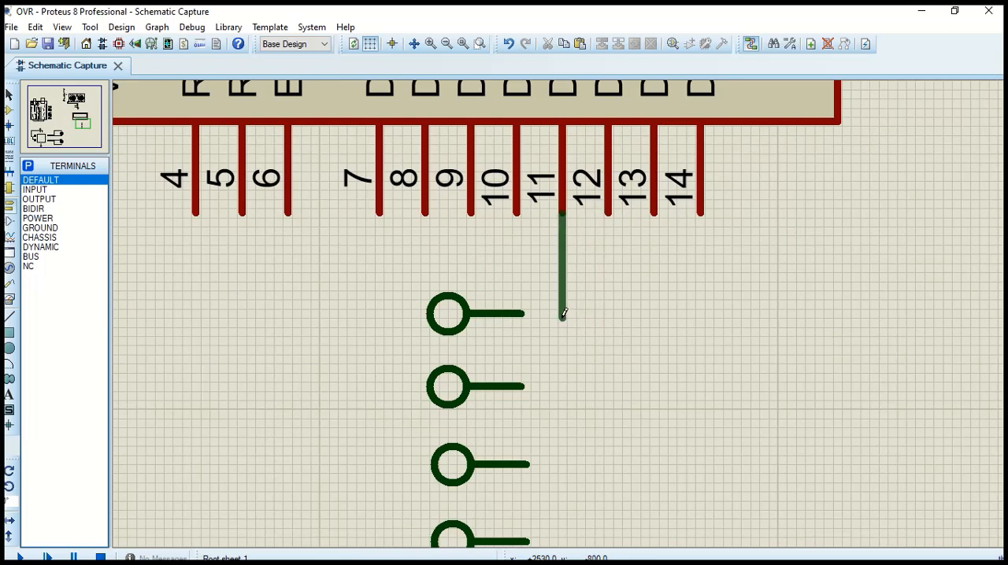
{"action": "left_click", "coordinate": [523, 313]}
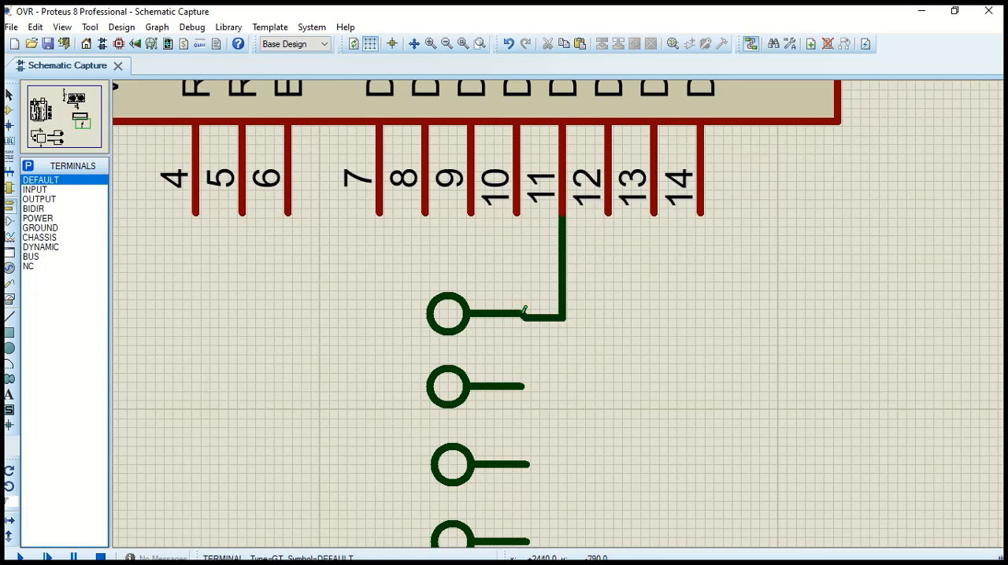
{"action": "left_click", "coordinate": [608, 213]}
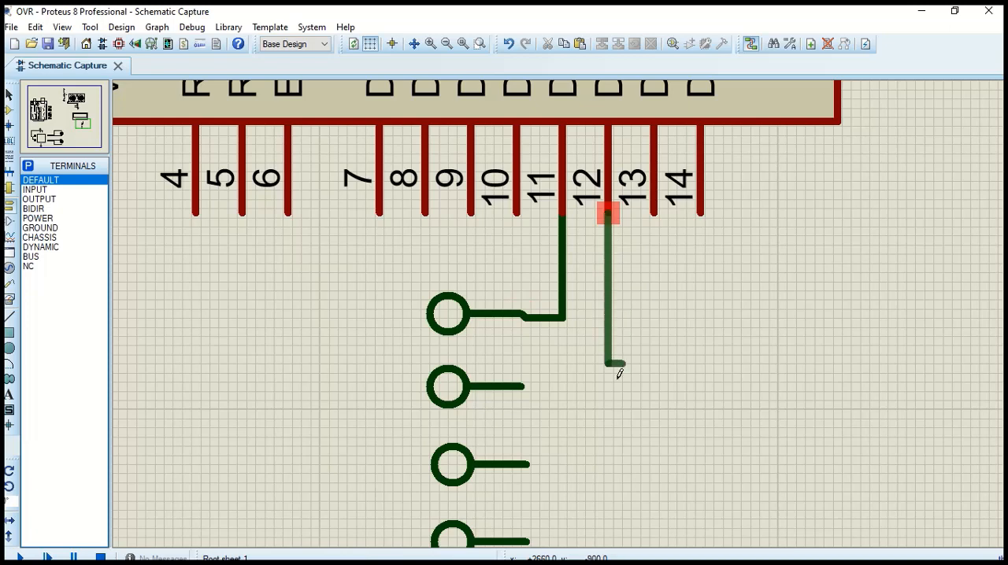
{"action": "left_click", "coordinate": [524, 387]}
{"action": "left_click", "coordinate": [523, 387]}
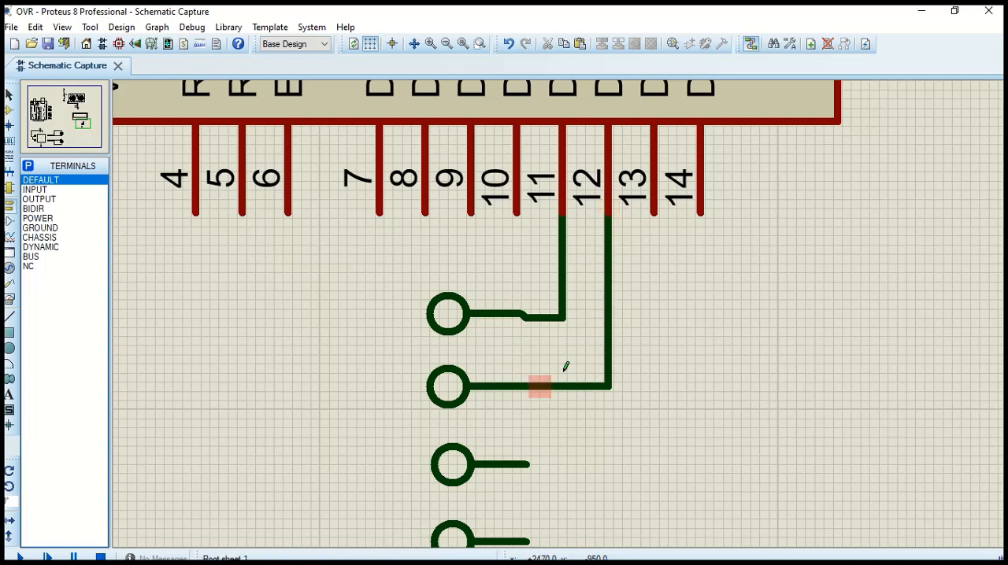
Wire LCD pins D6 (13) and D7 (14) to the third and fourth terminals of the column below the display
{"action": "left_click", "coordinate": [656, 210]}
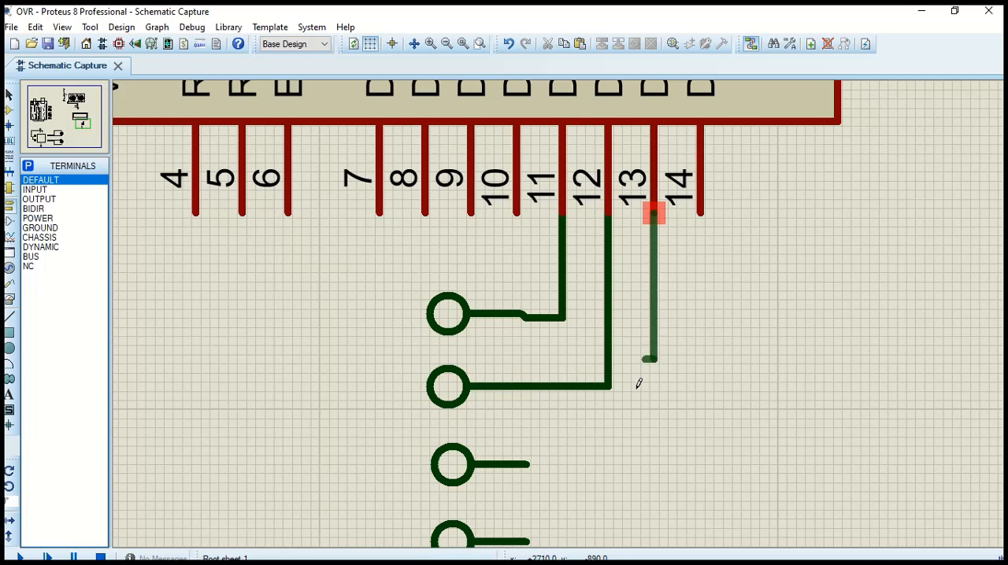
{"action": "left_click", "coordinate": [534, 464]}
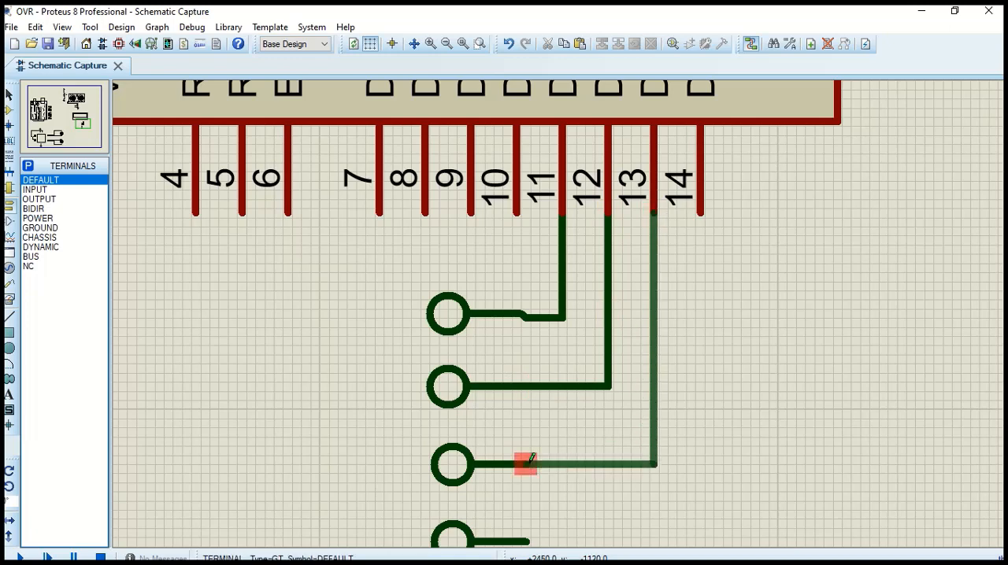
{"action": "left_click", "coordinate": [528, 464]}
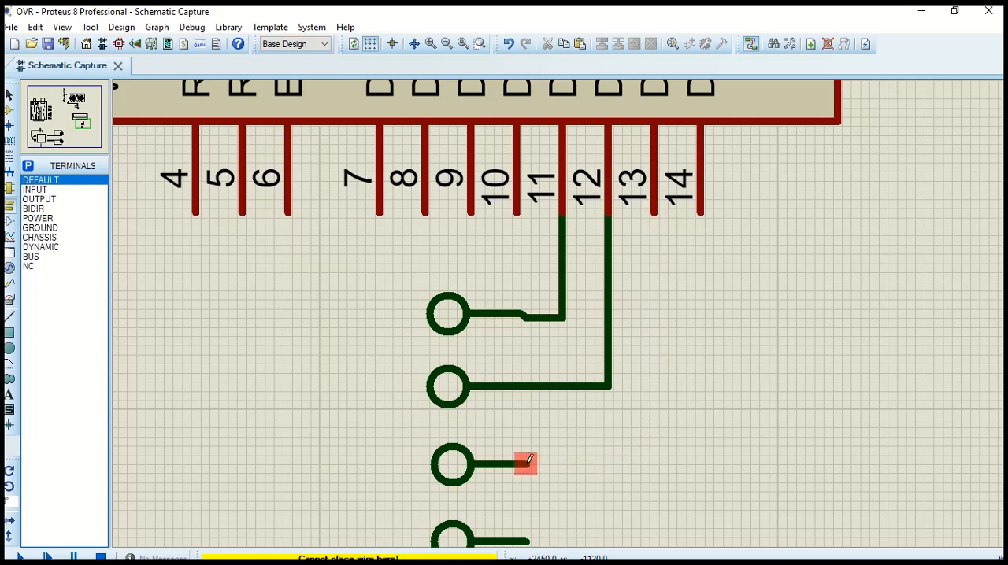
{"action": "left_click", "coordinate": [528, 464]}
{"action": "left_click", "coordinate": [656, 209]}
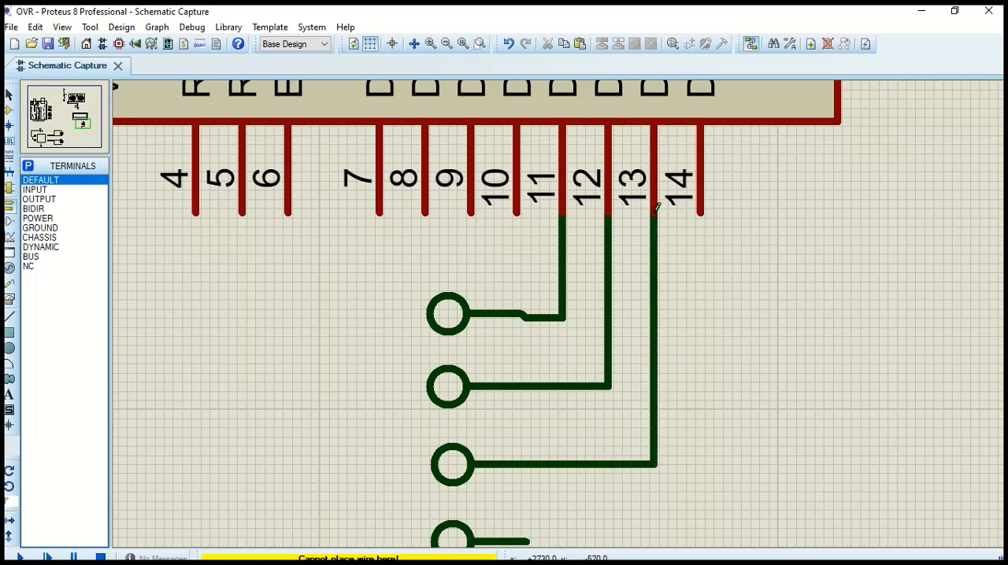
{"action": "left_click", "coordinate": [700, 213]}
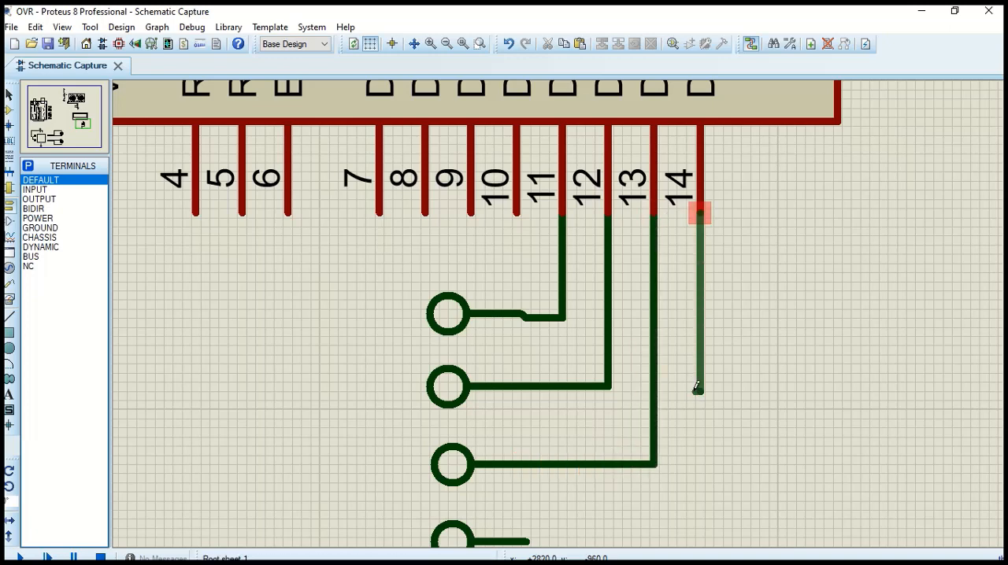
{"action": "scroll", "coordinate": [697, 388], "scroll_direction": "down", "scroll_amount": 2}
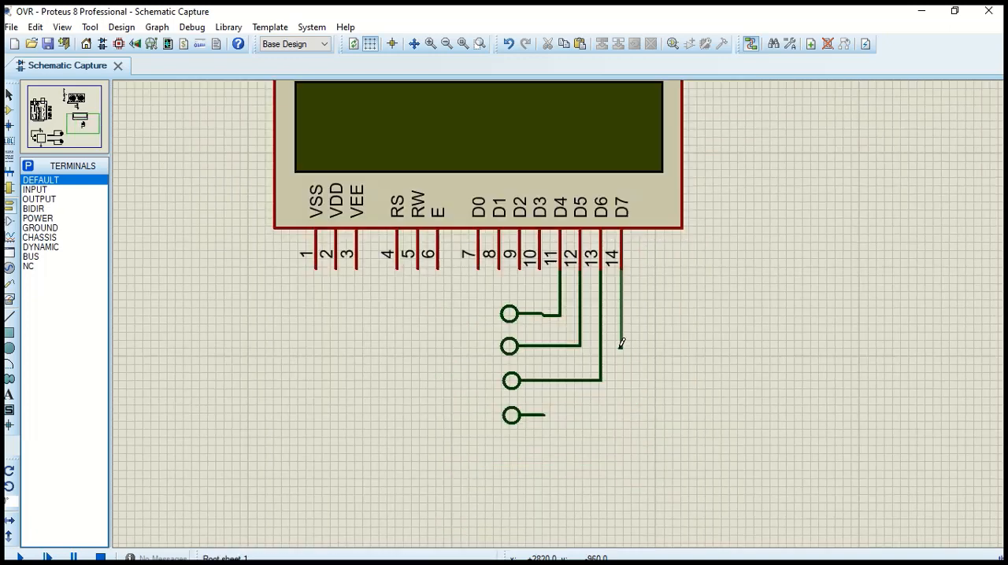
{"action": "left_click", "coordinate": [544, 413]}
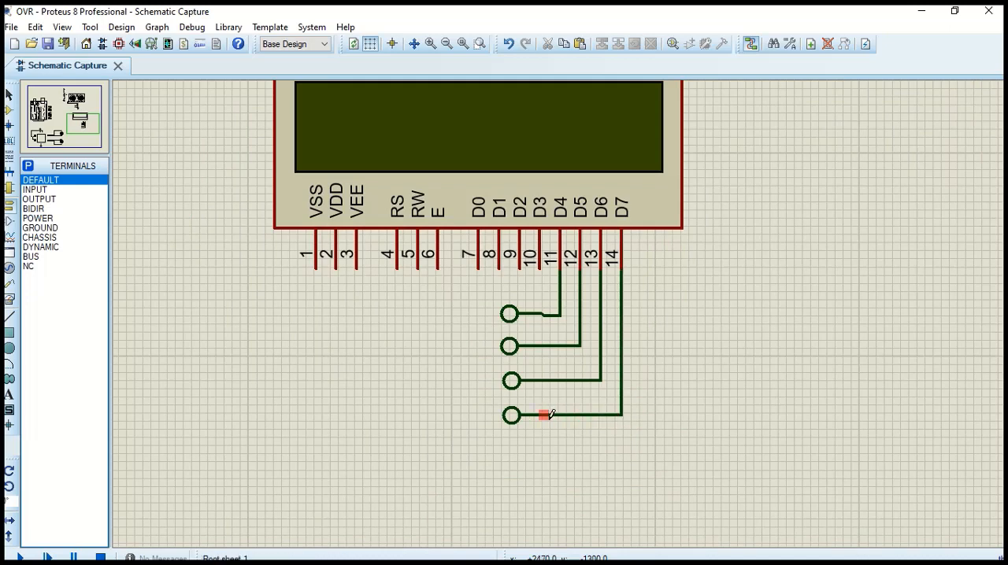
Place two stacked DEFAULT terminals below the LCD's VEE pin and wire them to pins RS (4) and E (6)
{"action": "left_click", "coordinate": [375, 304]}
{"action": "left_click", "coordinate": [370, 311]}
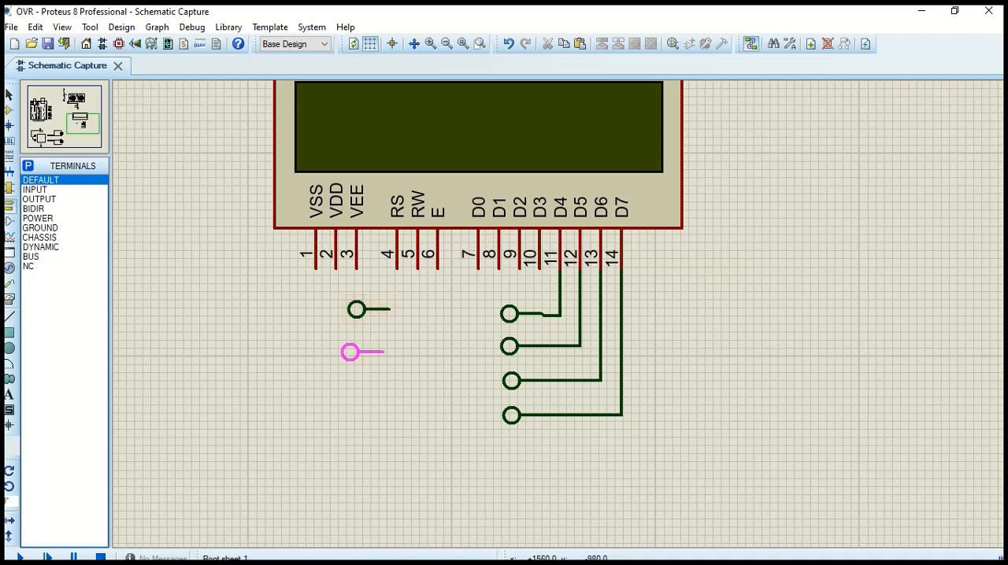
{"action": "left_click", "coordinate": [368, 345]}
{"action": "left_click", "coordinate": [397, 269]}
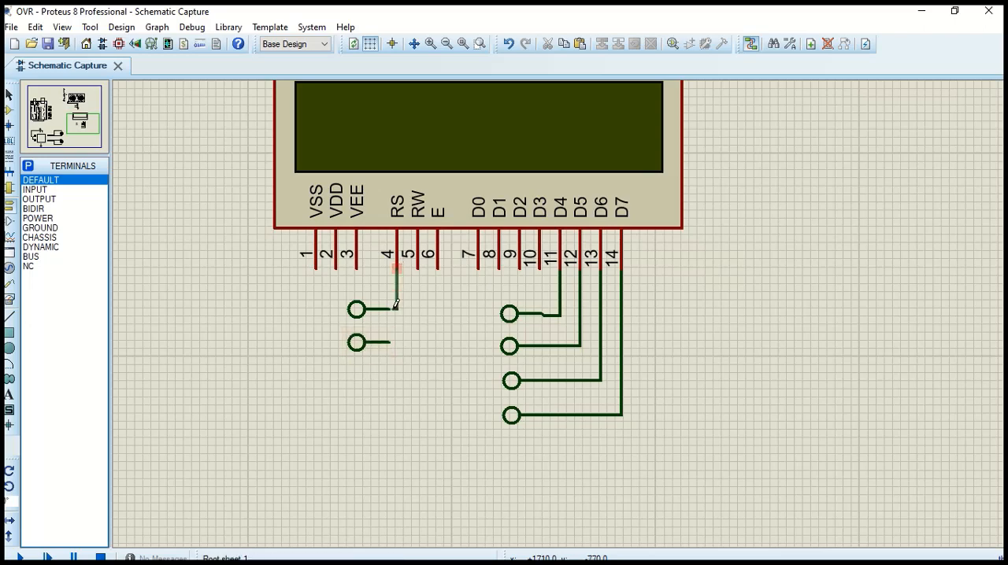
{"action": "left_click", "coordinate": [393, 309]}
{"action": "left_click", "coordinate": [437, 269]}
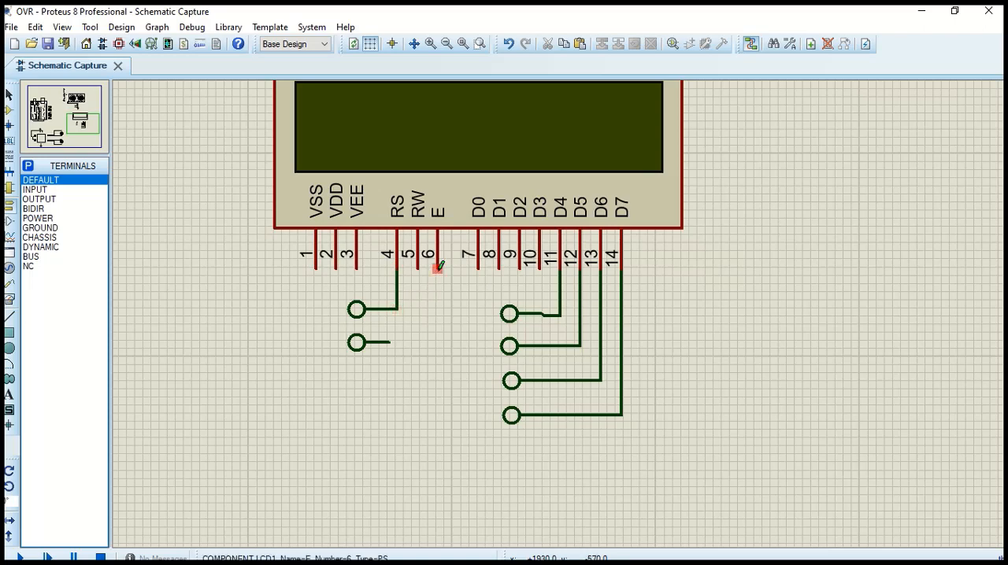
{"action": "left_click", "coordinate": [389, 342]}
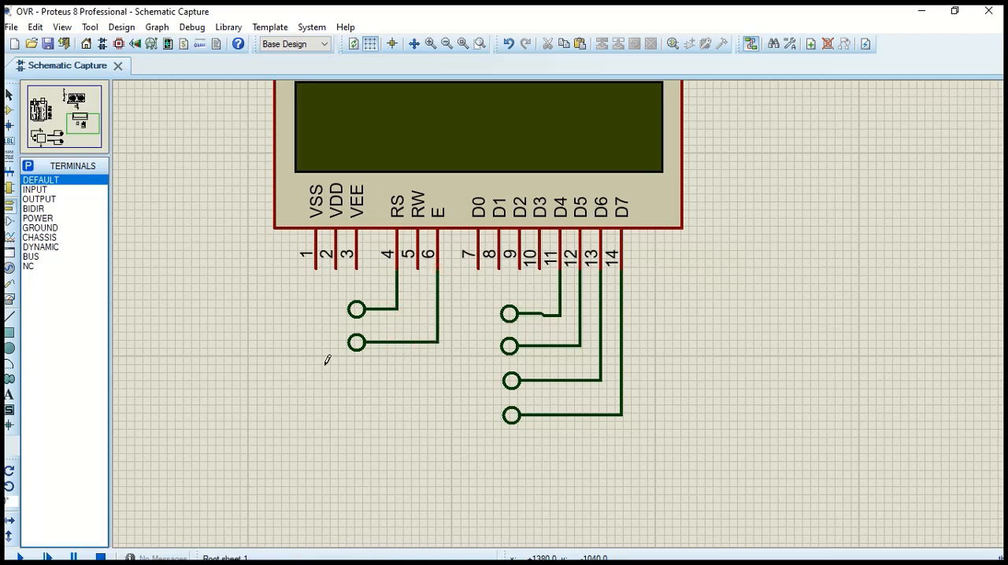
Label the four terminals wired to LCD pins D4 to D7 as D8, D9, D10 and D11, going down the column
{"action": "scroll", "coordinate": [334, 370], "scroll_direction": "down", "scroll_amount": 2}
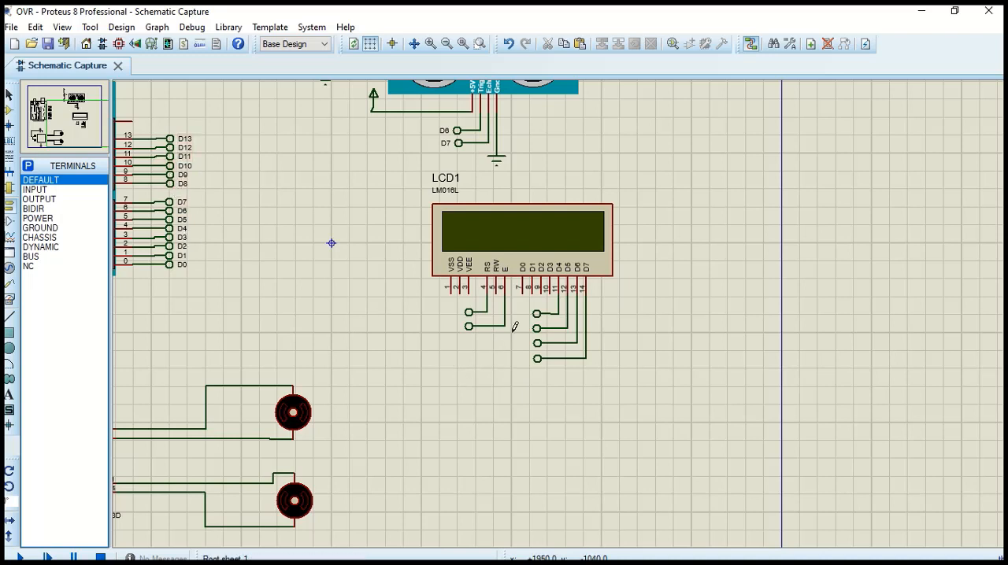
{"action": "double_click", "coordinate": [537, 315]}
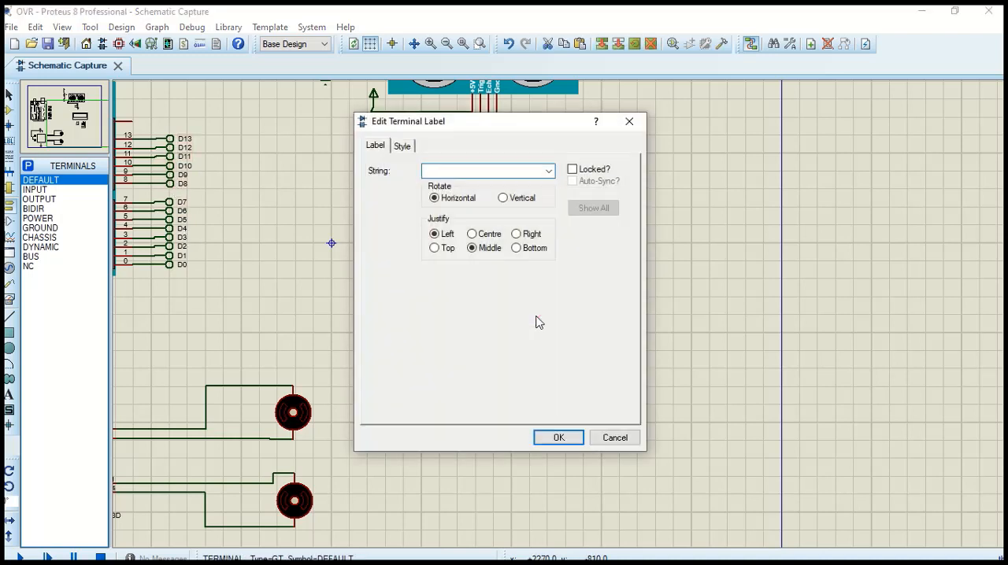
{"action": "type", "text": "D8"}
{"action": "key", "text": "Return"}
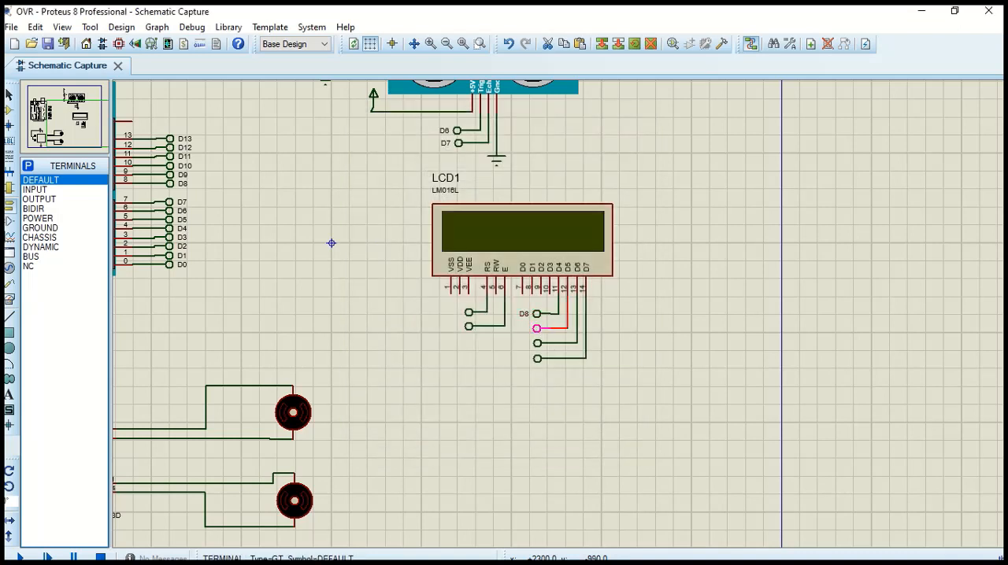
{"action": "double_click", "coordinate": [538, 331]}
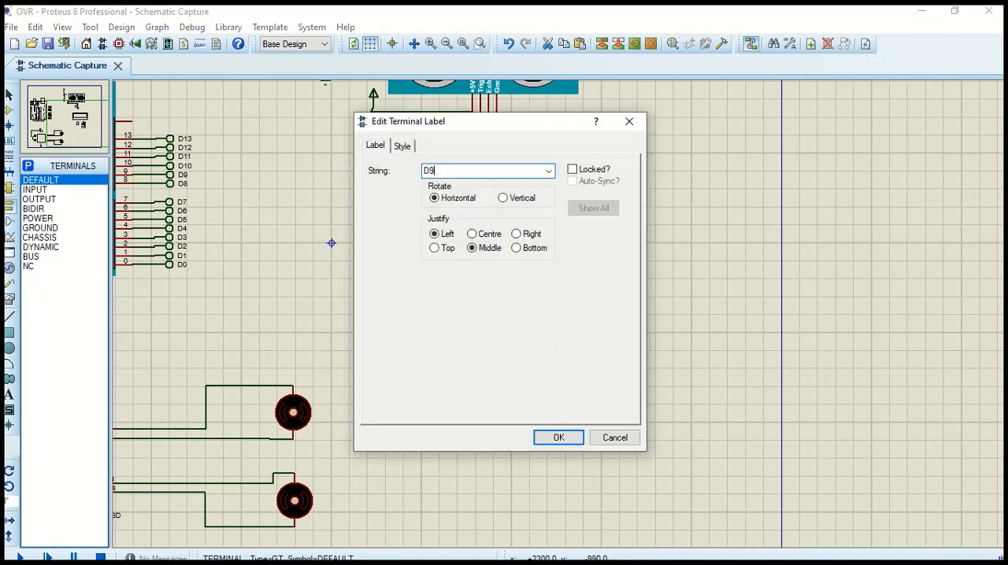
{"action": "key", "text": "Return"}
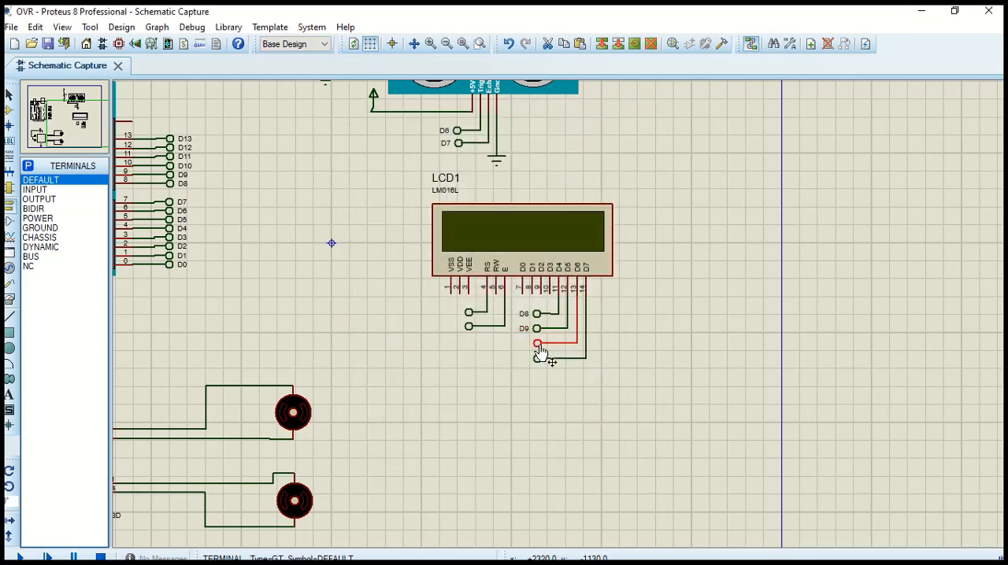
{"action": "double_click", "coordinate": [538, 346]}
{"action": "type", "text": "D10"}
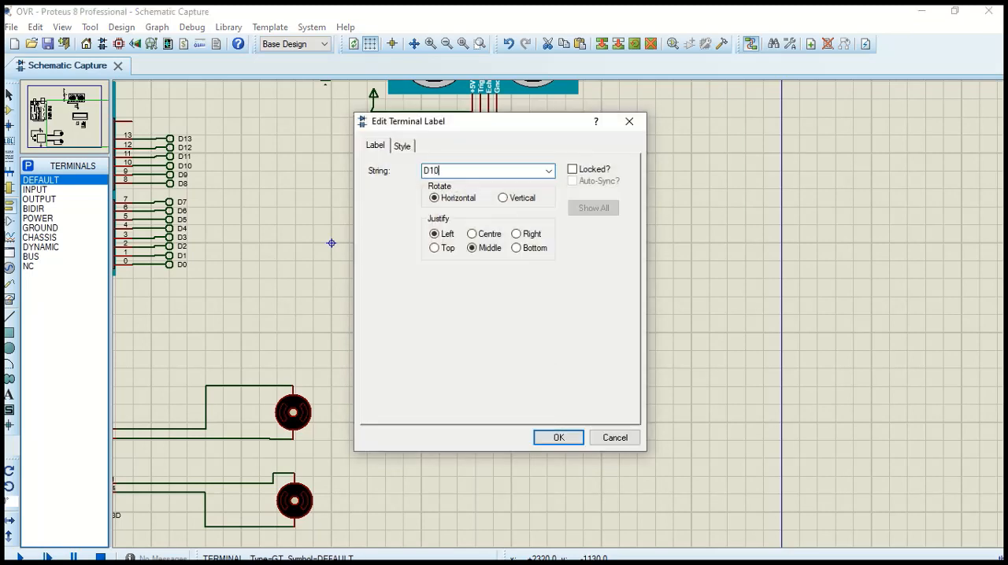
{"action": "left_click", "coordinate": [569, 439]}
{"action": "double_click", "coordinate": [538, 364]}
{"action": "type", "text": "D11"}
{"action": "key", "text": "Return"}
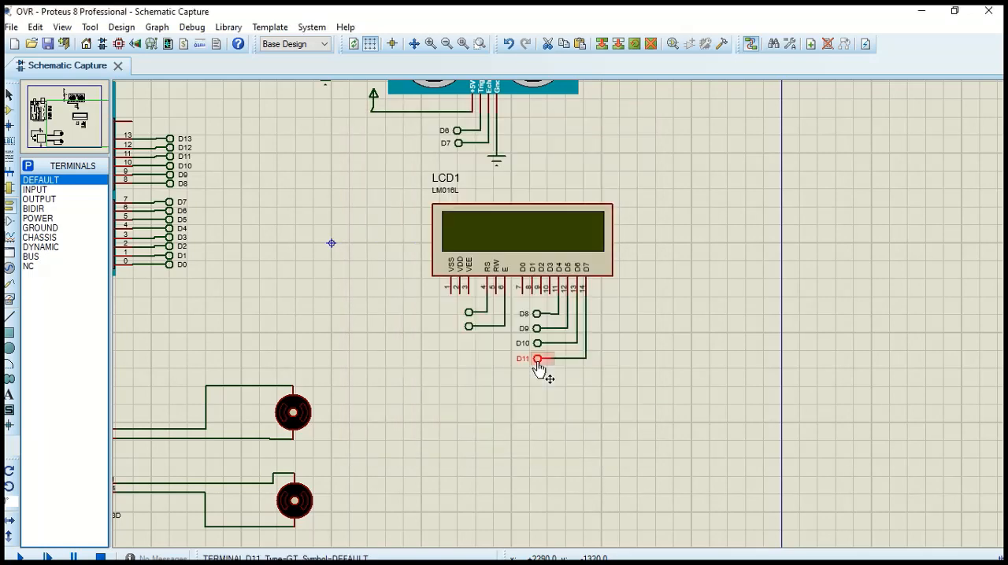
Label the terminal wired to the LCD's RS pin D12 and the one wired to its E pin D13
{"action": "double_click", "coordinate": [469, 314]}
{"action": "type", "text": "D"}
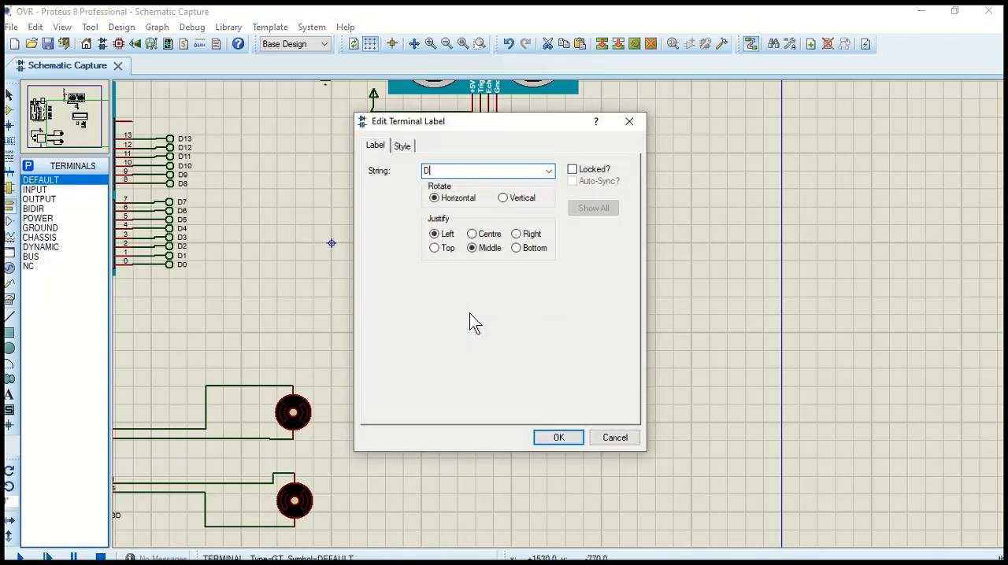
{"action": "type", "text": "12"}
{"action": "key", "text": "Return"}
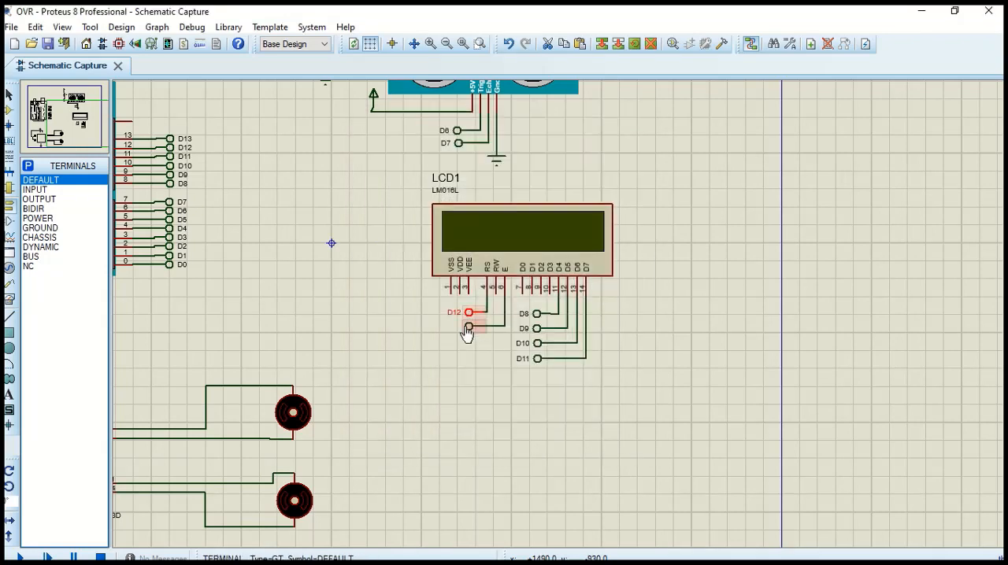
{"action": "double_click", "coordinate": [468, 329]}
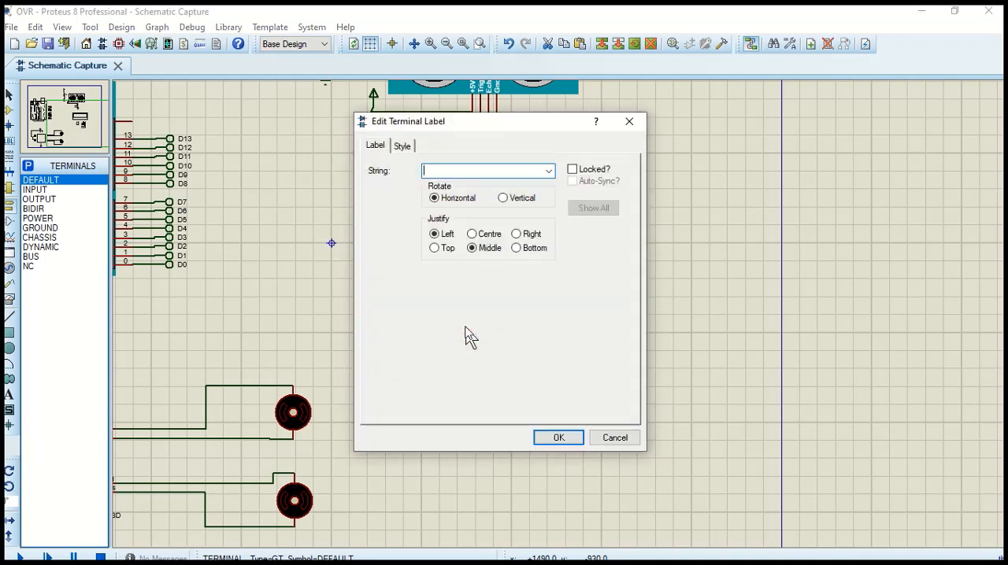
{"action": "type", "text": "D13"}
{"action": "key", "text": "Return"}
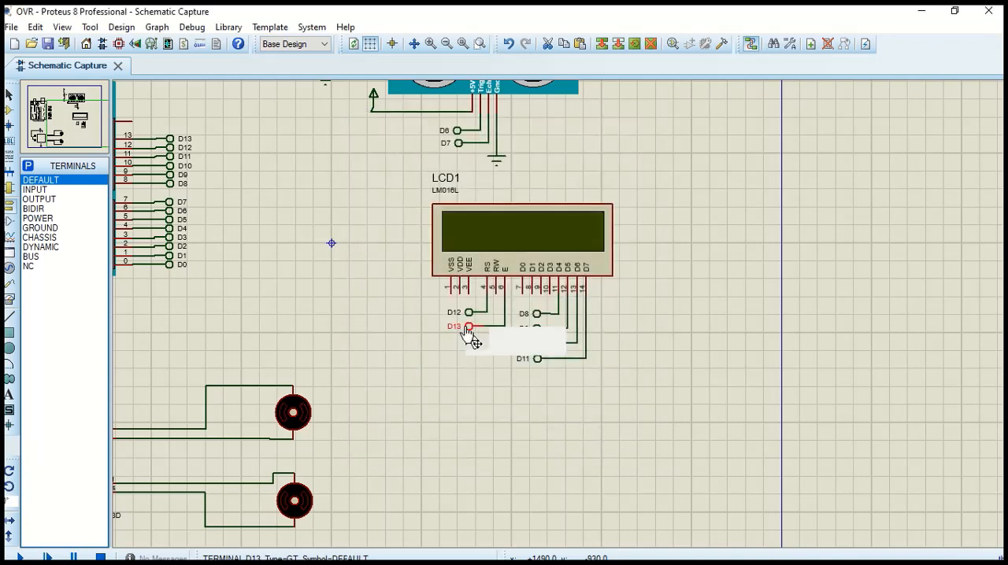
{"action": "scroll", "coordinate": [405, 315], "scroll_direction": "down", "scroll_amount": 2}
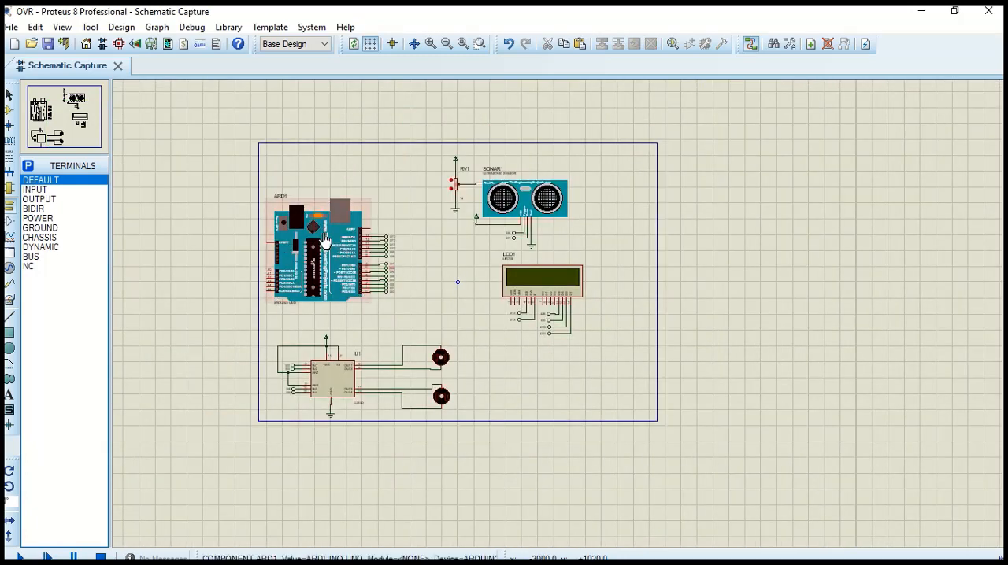
{"action": "scroll", "coordinate": [310, 234], "scroll_direction": "up", "scroll_amount": 2}
{"action": "scroll", "coordinate": [432, 238], "scroll_direction": "down", "scroll_amount": 2}
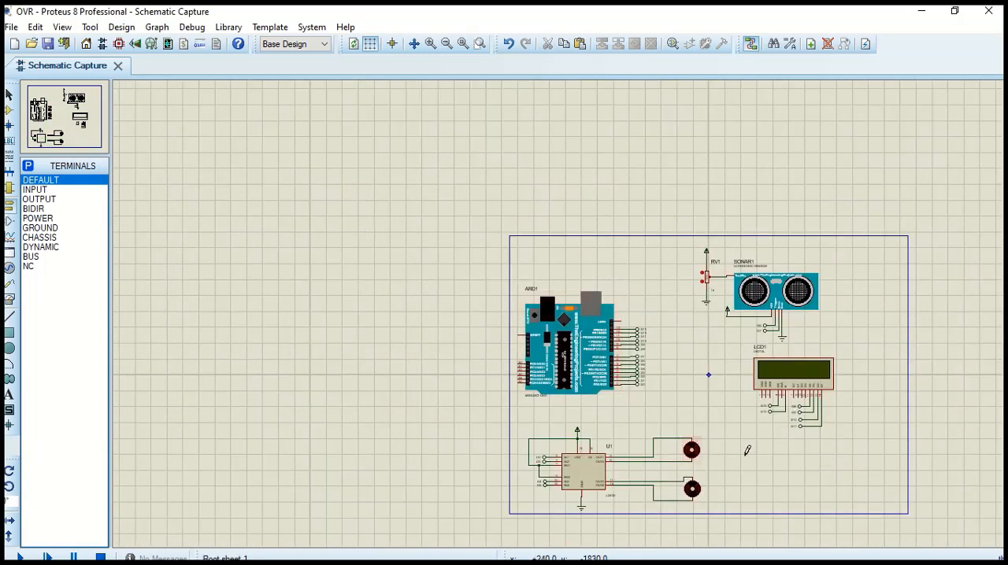
{"action": "scroll", "coordinate": [745, 449], "scroll_direction": "up", "scroll_amount": 2}
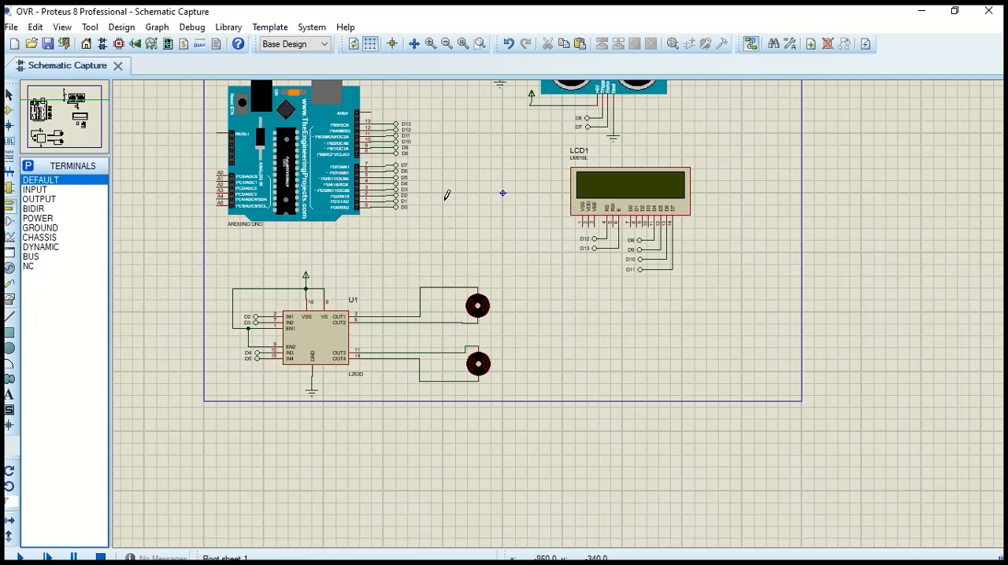
{"action": "scroll", "coordinate": [466, 173], "scroll_direction": "up", "scroll_amount": 1}
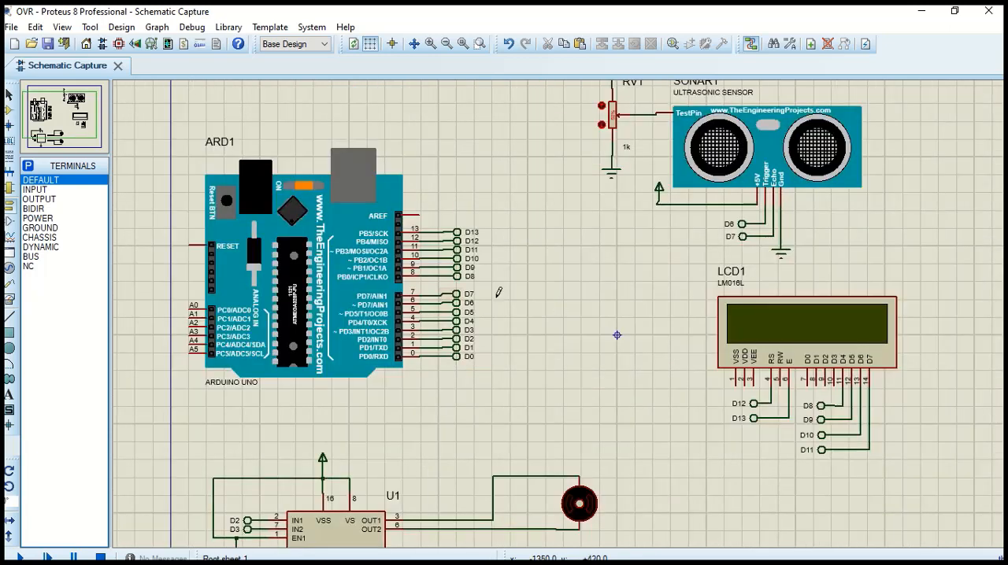
{"action": "scroll", "coordinate": [520, 297], "scroll_direction": "down", "scroll_amount": 1}
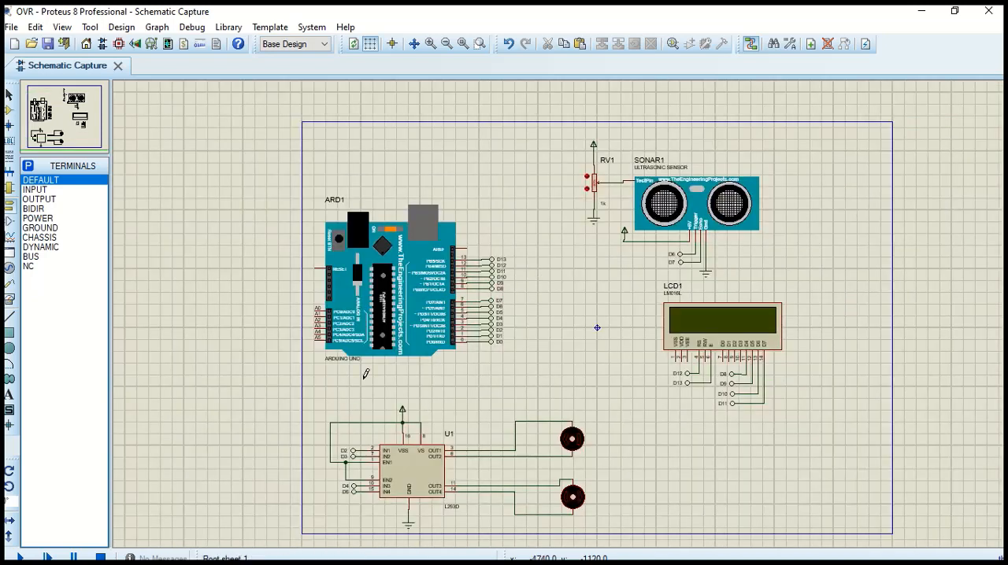